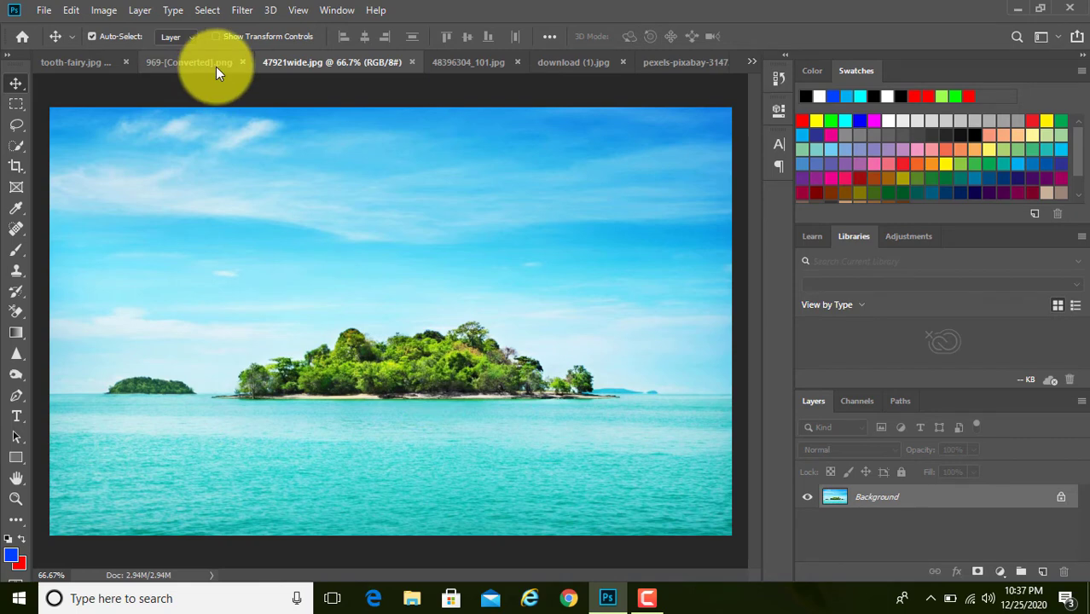
left_click(216, 65)
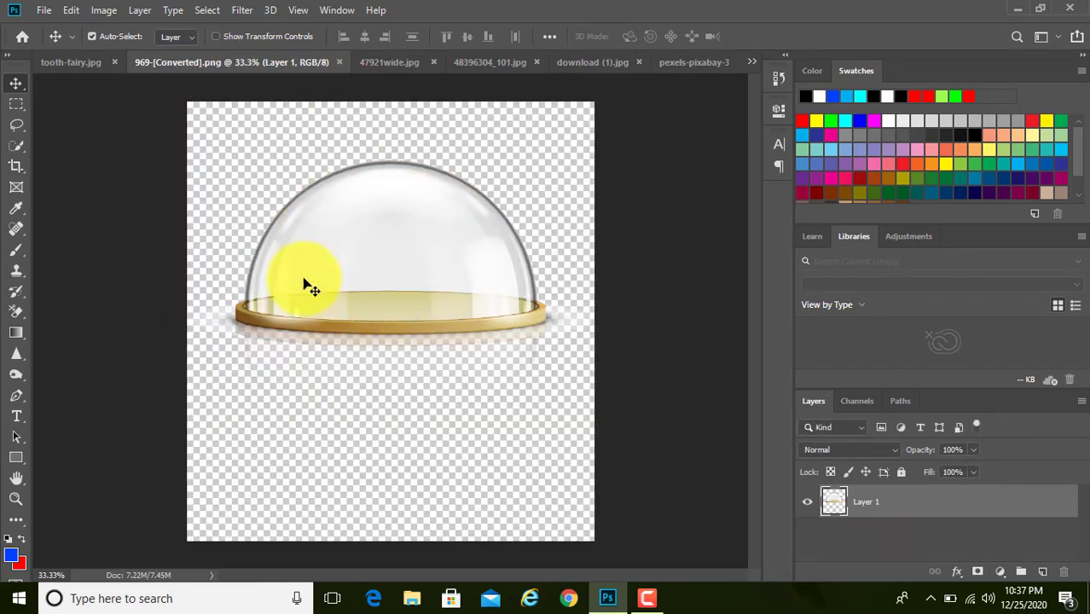
left_click(81, 62)
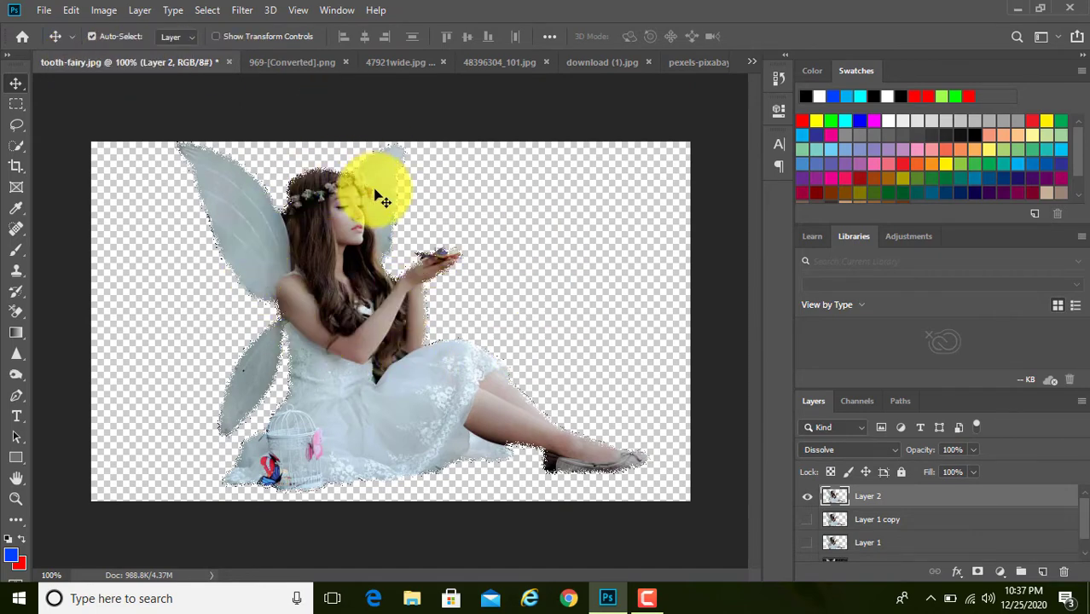
Create a new blank document 1920 pixels wide and 1280 pixels high.
left_click(45, 11)
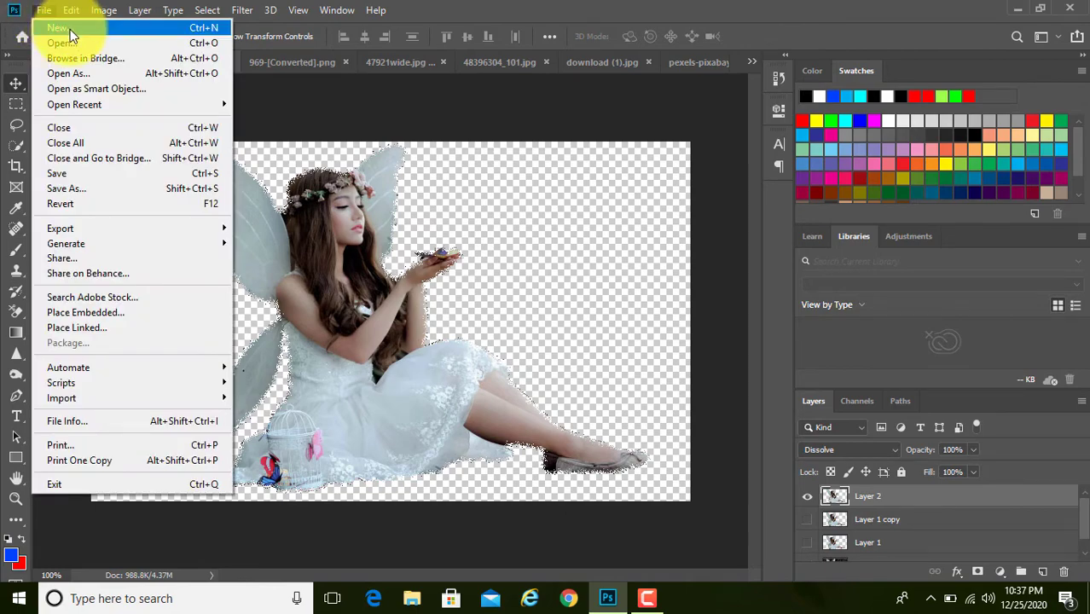
left_click(71, 33)
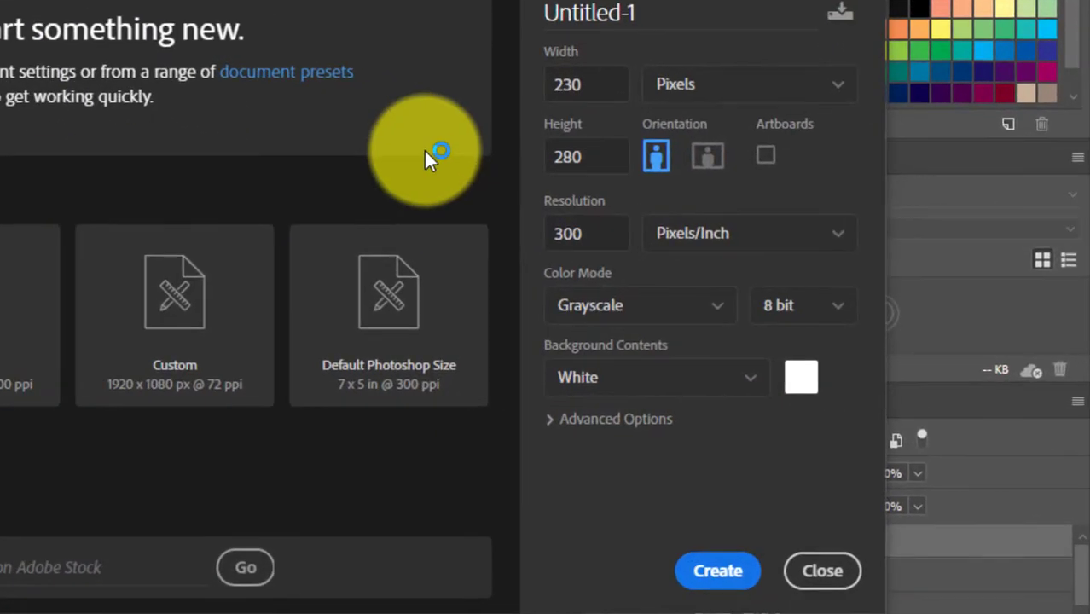
double_click(599, 88)
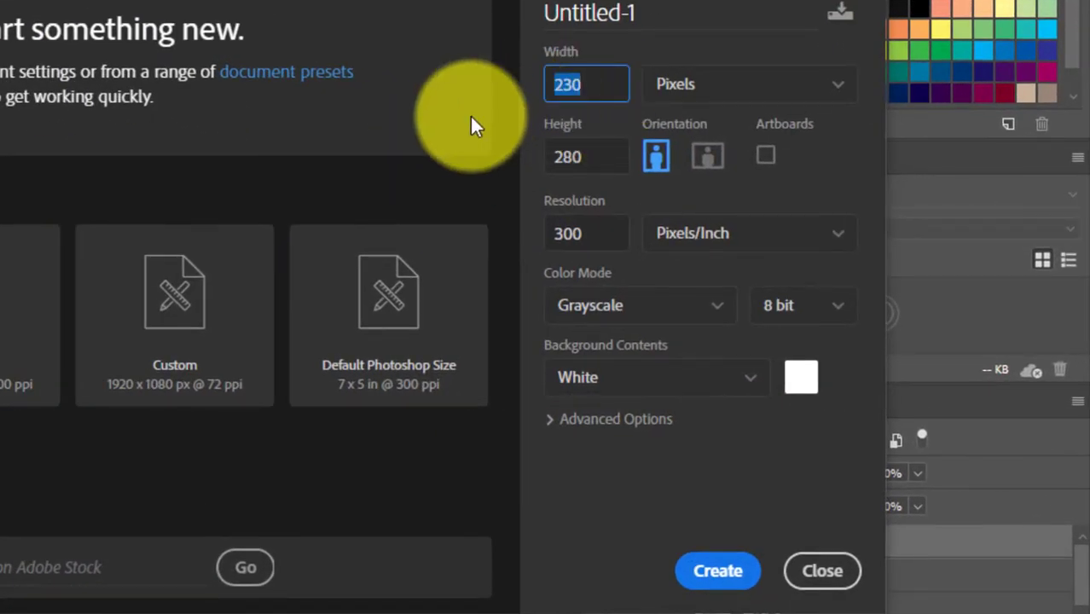
type("1920")
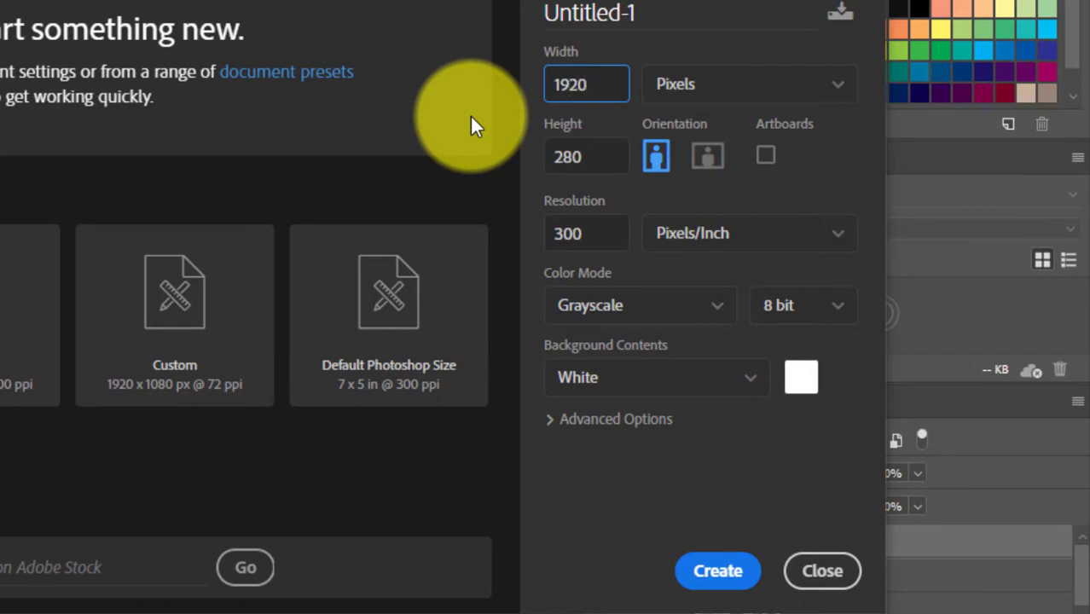
double_click(603, 162)
left_click_drag(489, 177, 488, 178)
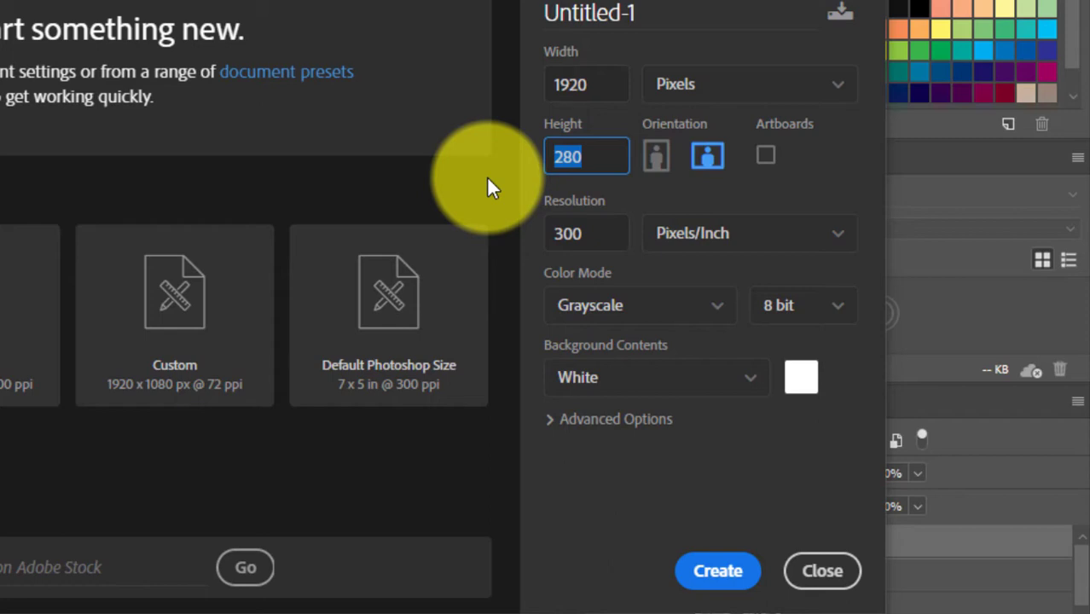
type("1280")
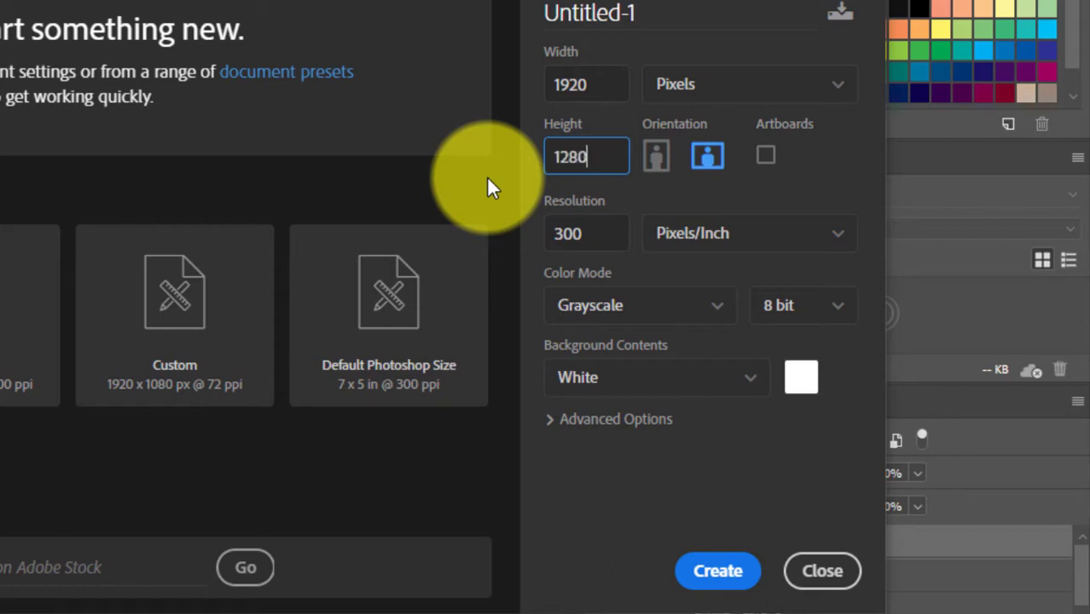
left_click(715, 574)
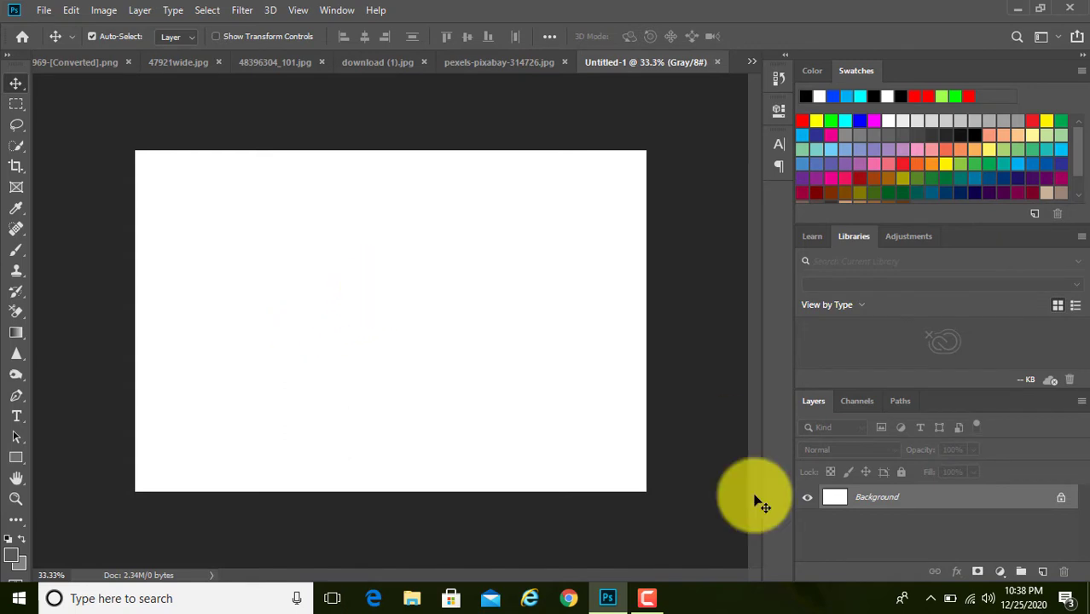
Convert the locked Background of the new document into a regular layer with the default name.
double_click(927, 510)
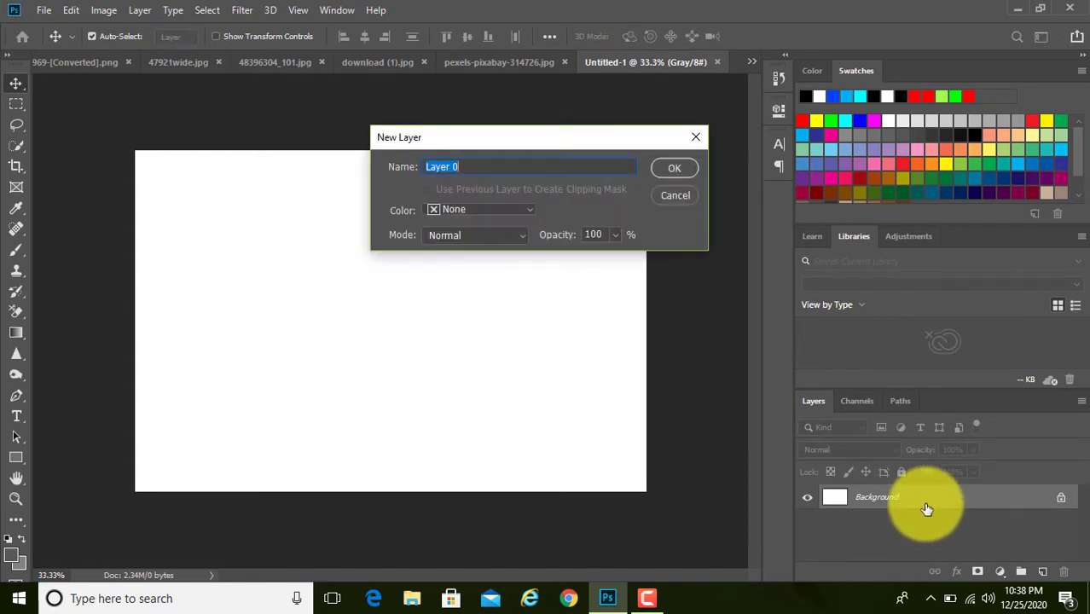
left_click(675, 169)
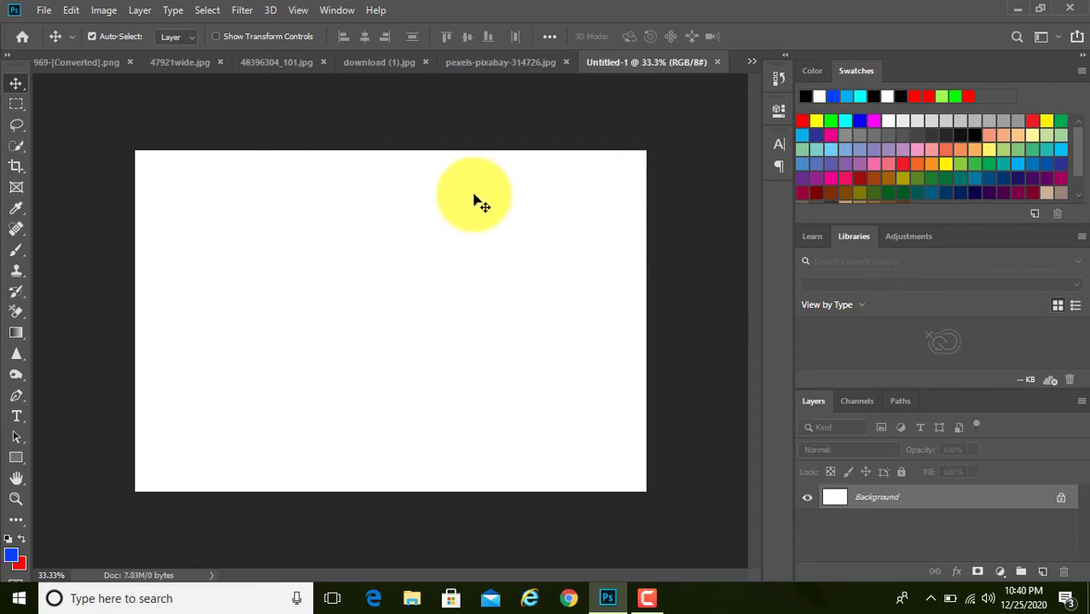
Copy the cloud photo pexels-pixabay-314726.jpg into Untitled-1, scale it to about 63% and centre it so it covers the canvas.
left_click(484, 63)
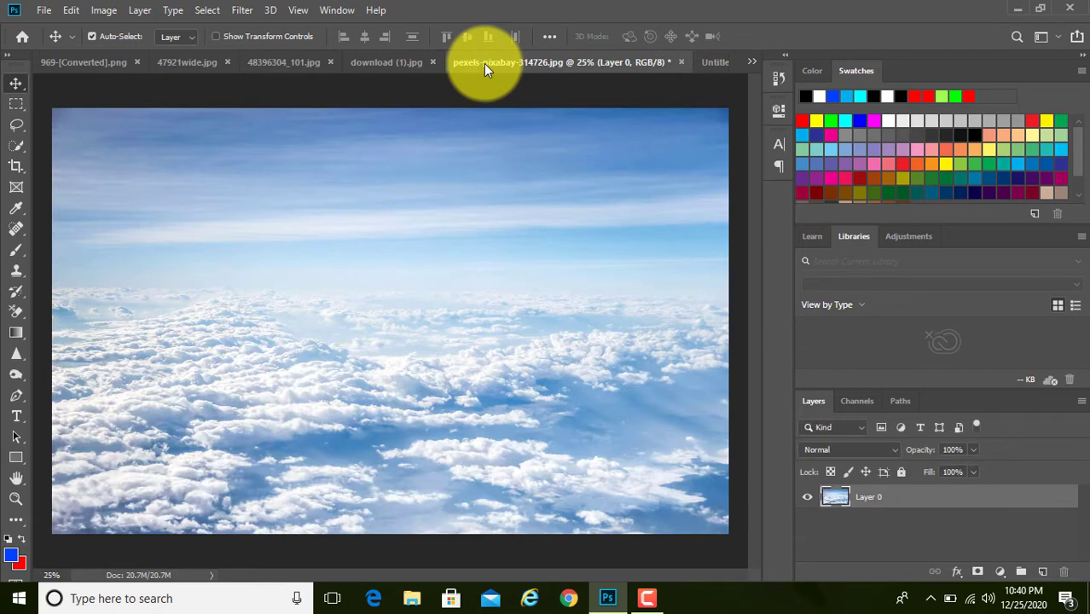
left_click_drag(499, 243, 477, 331)
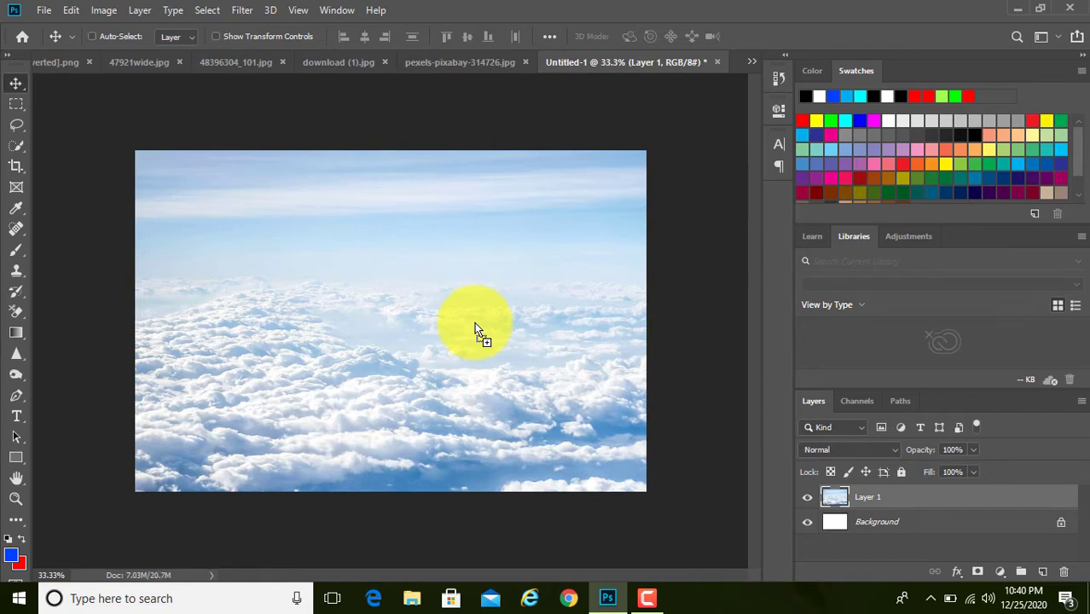
key("ctrl+t")
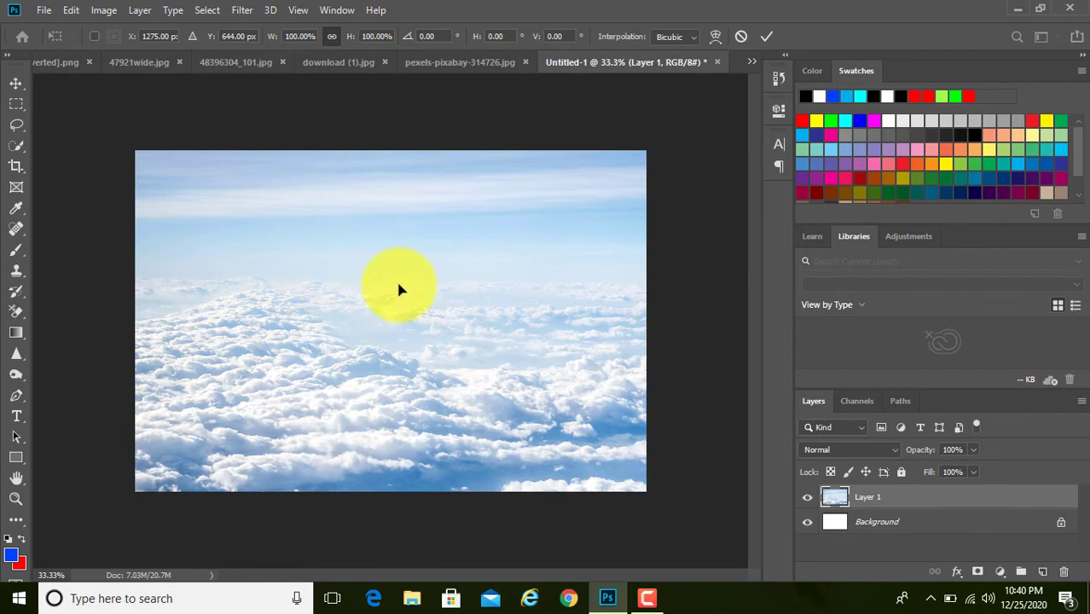
key("ctrl+minus")
key("ctrl+minus")
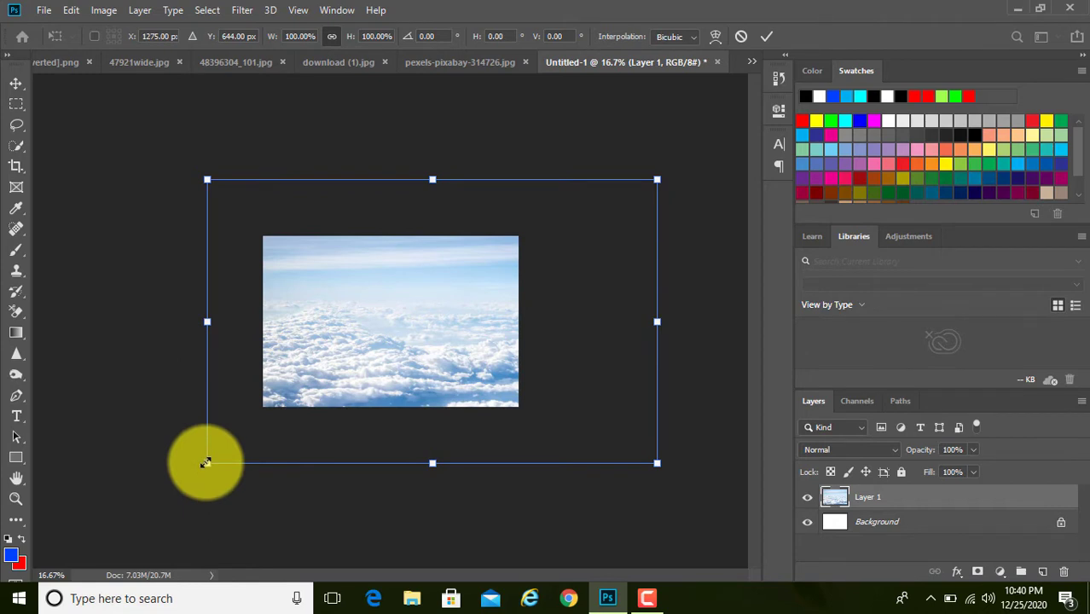
left_click_drag(206, 464, 272, 422)
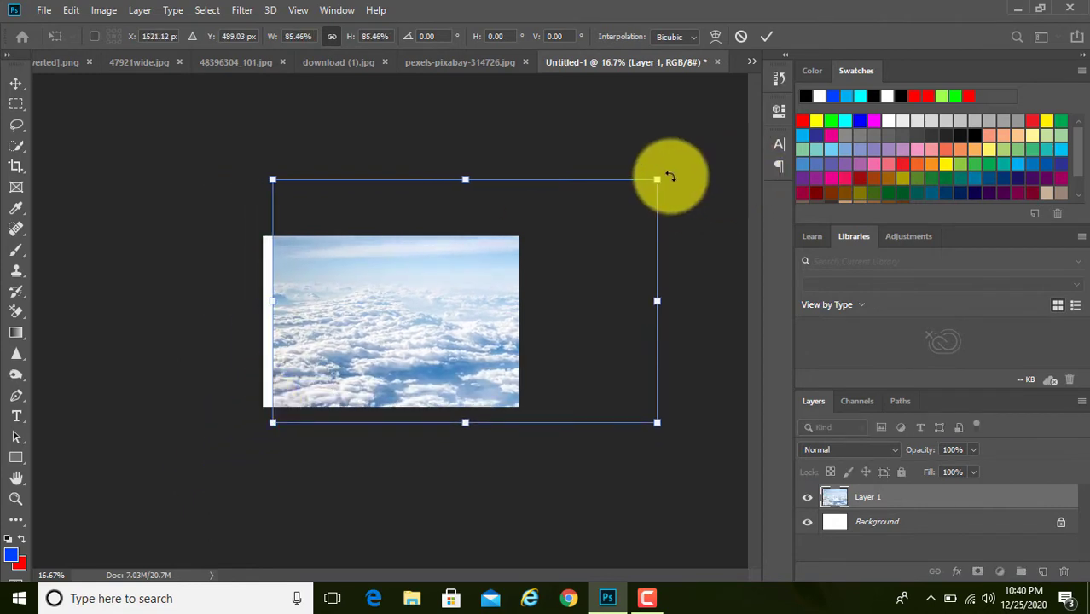
left_click_drag(656, 179, 536, 246)
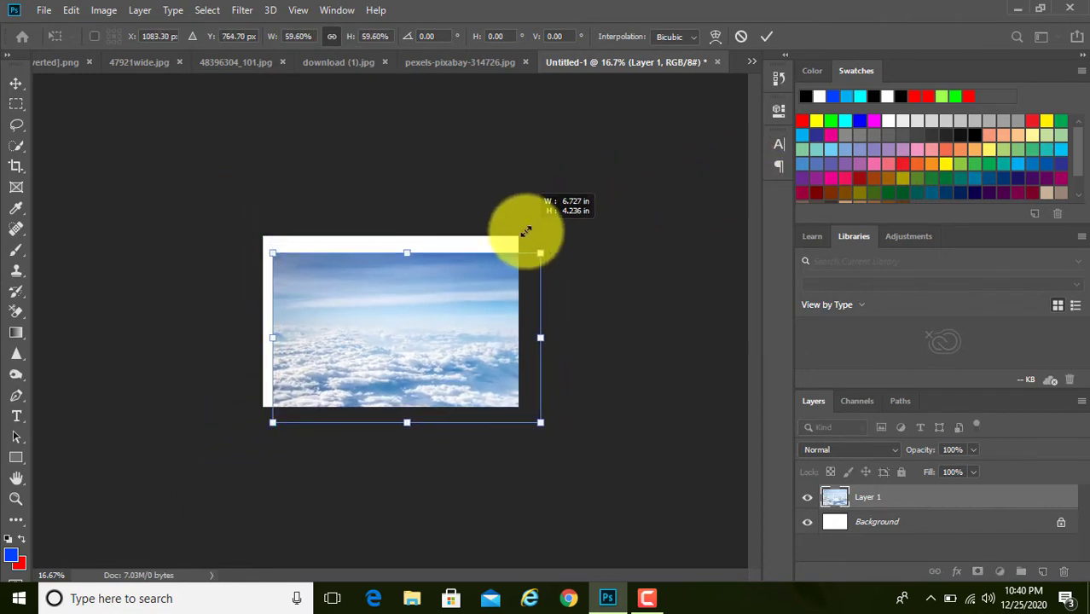
left_click_drag(445, 311, 424, 294)
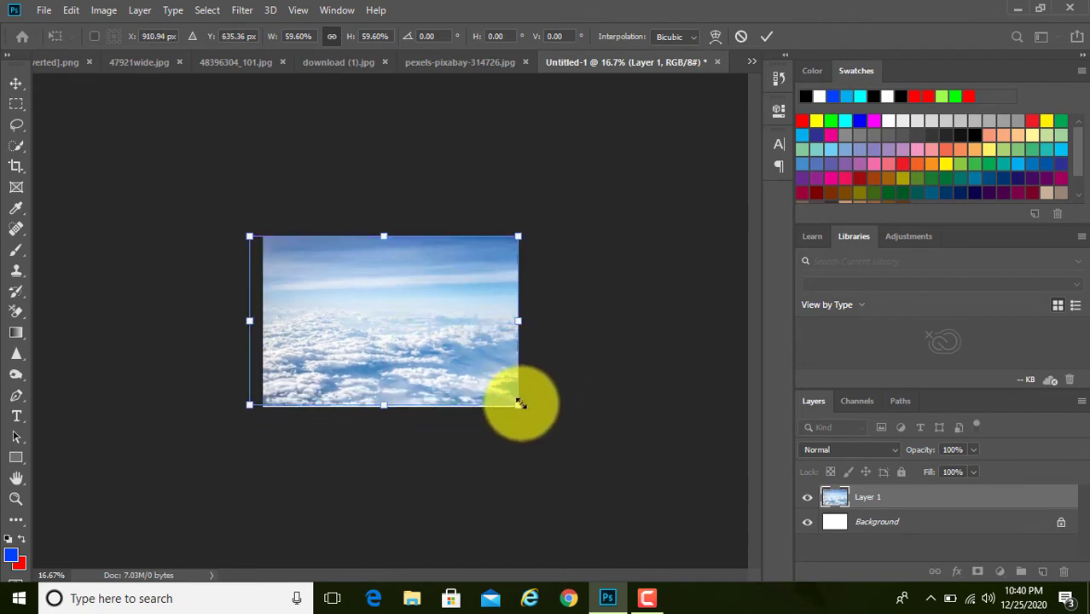
left_click_drag(518, 404, 531, 414)
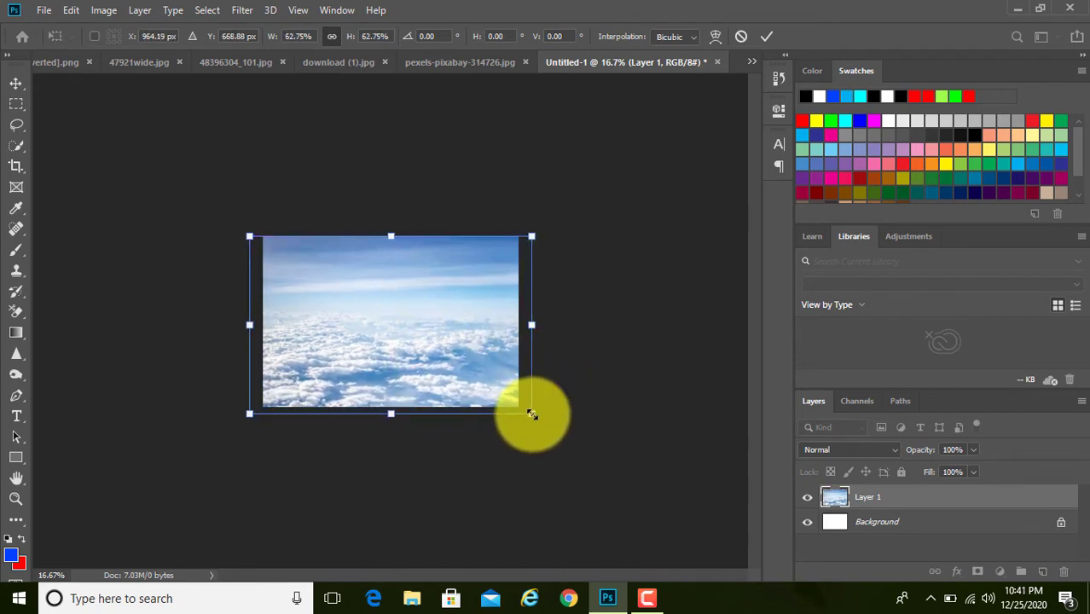
left_click_drag(430, 375, 432, 369)
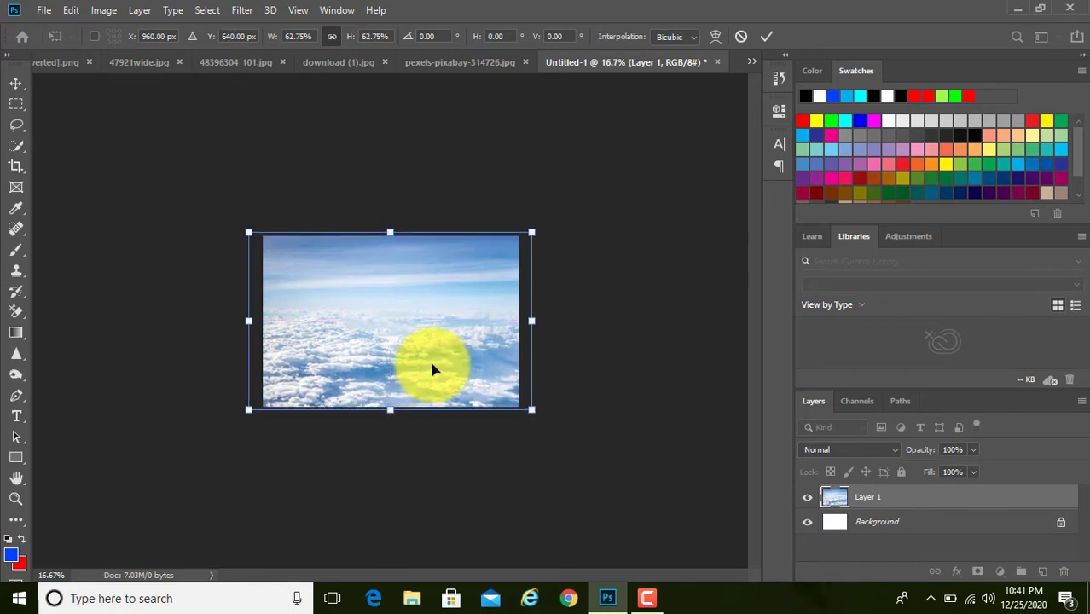
left_click(765, 38)
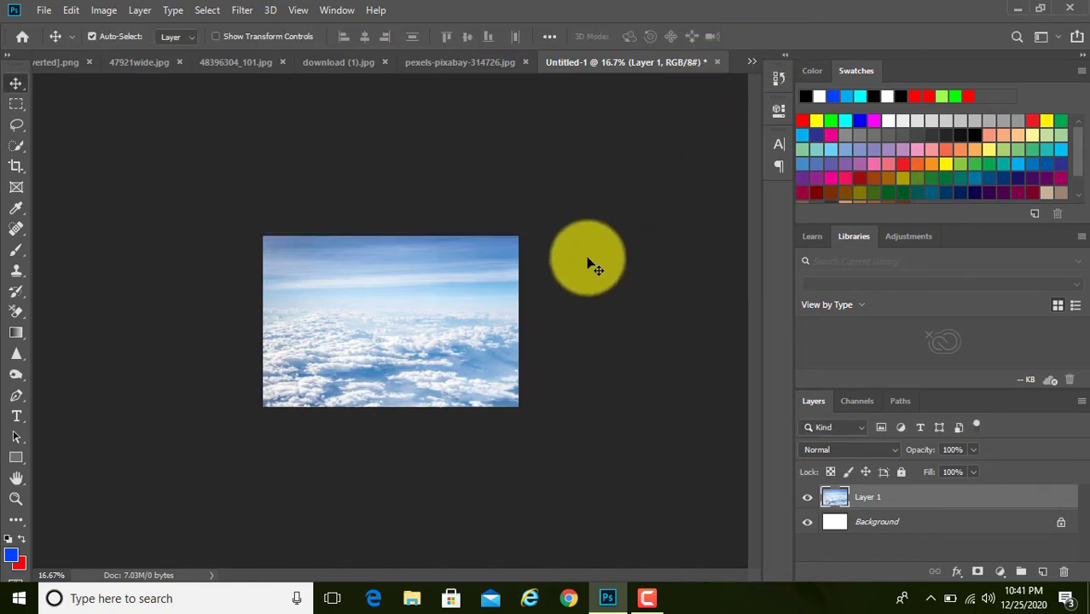
Copy the glass dome from 969-[Converted].png into Untitled-1 as a new layer above the clouds.
key("ctrl")
key("ctrl+plus")
key("ctrl+plus")
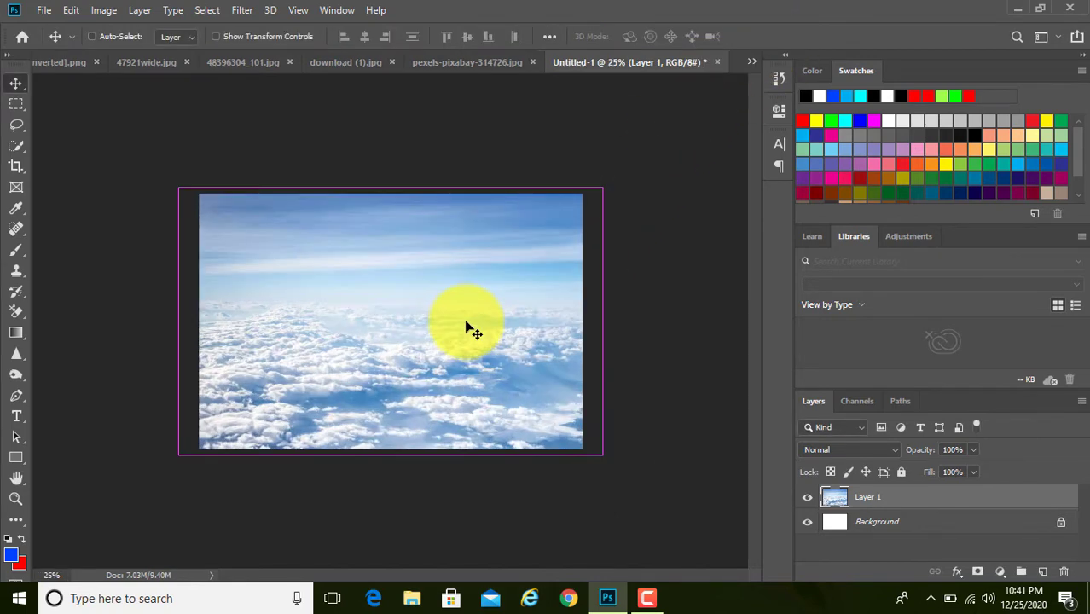
key("ctrl+plus")
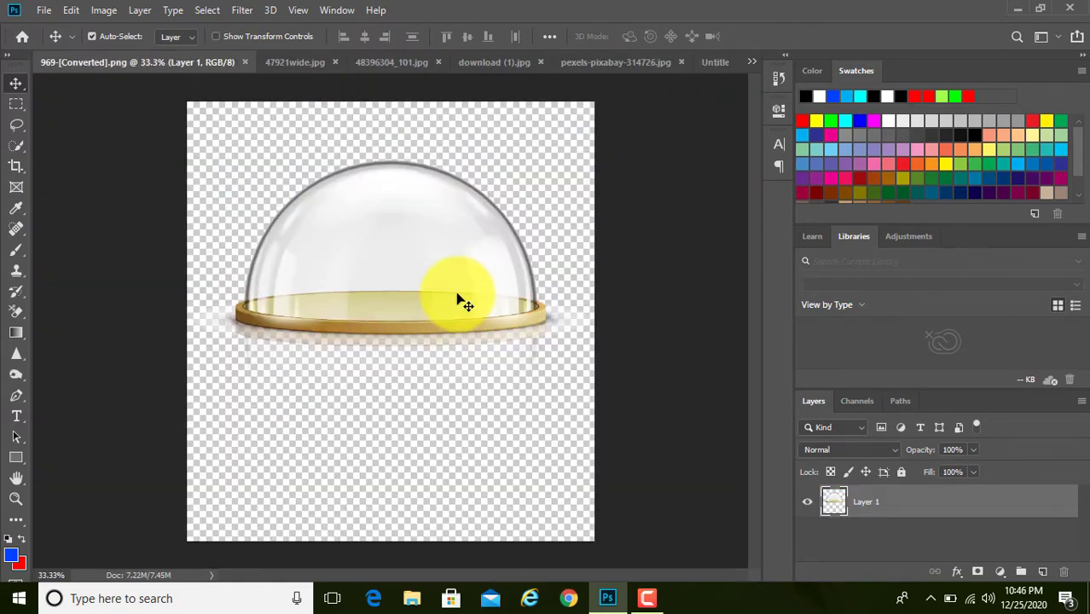
left_click_drag(428, 262, 499, 312)
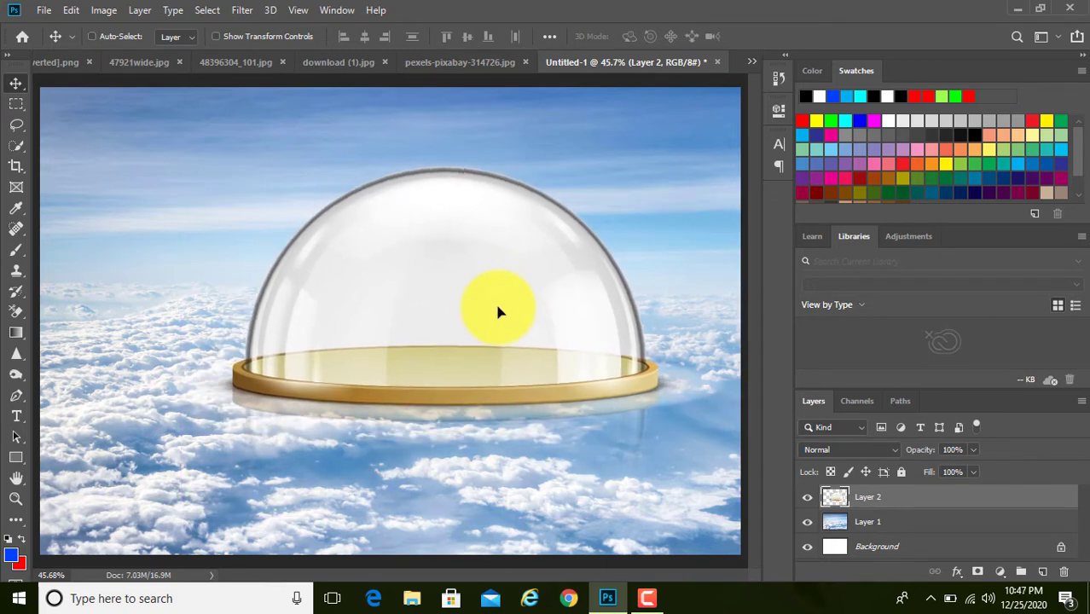
Scale the glass dome to about 44% and place it on the cloud horizon, slightly right of the canvas centre.
key("ctrl+t")
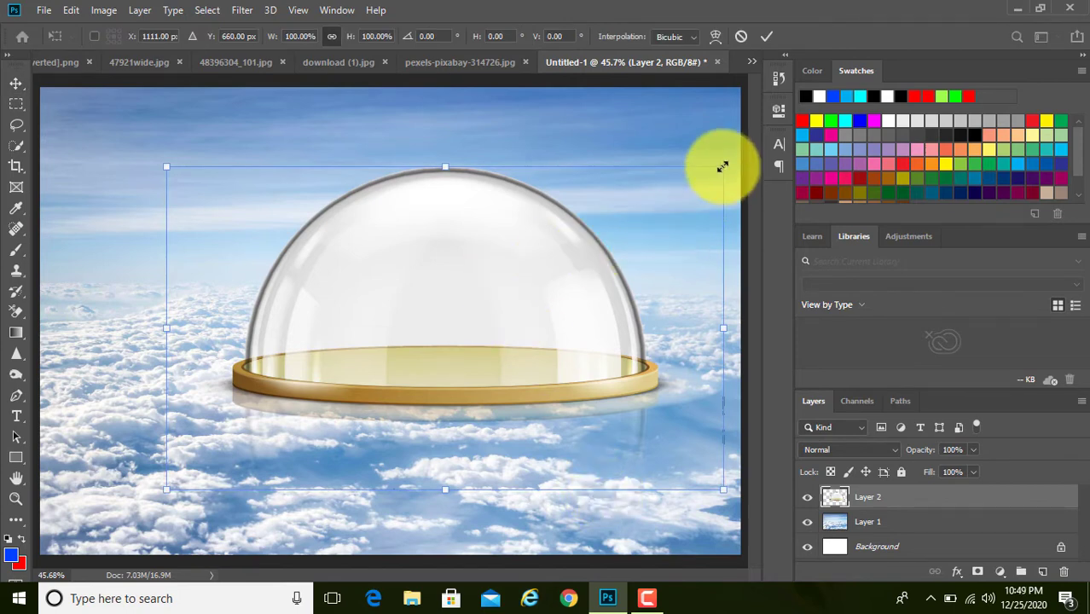
left_click_drag(723, 168, 519, 292)
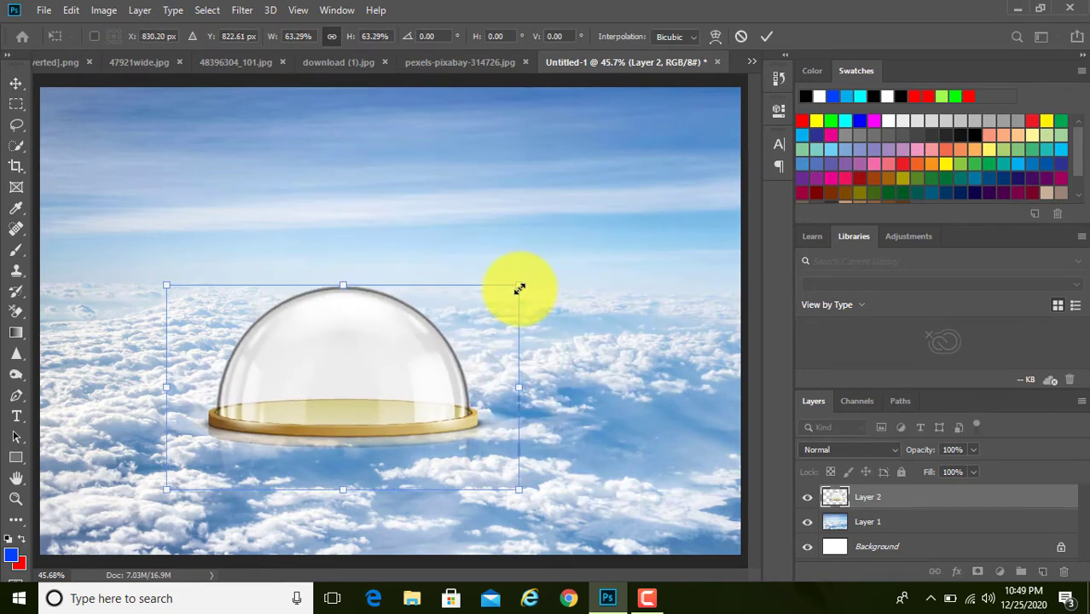
left_click_drag(371, 347, 505, 288)
left_click_drag(653, 220, 550, 284)
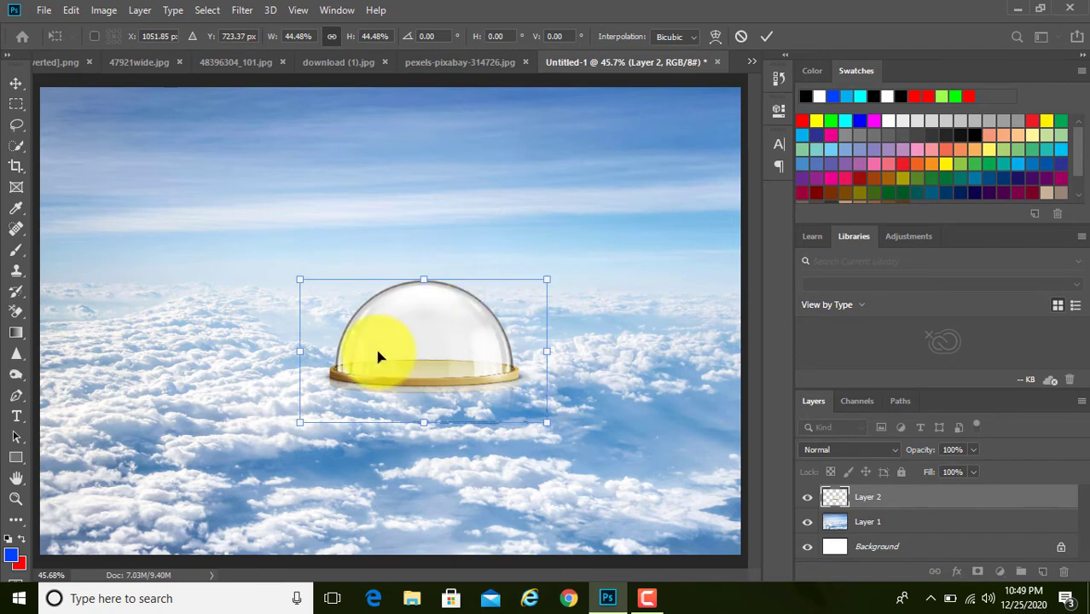
left_click_drag(417, 342, 461, 296)
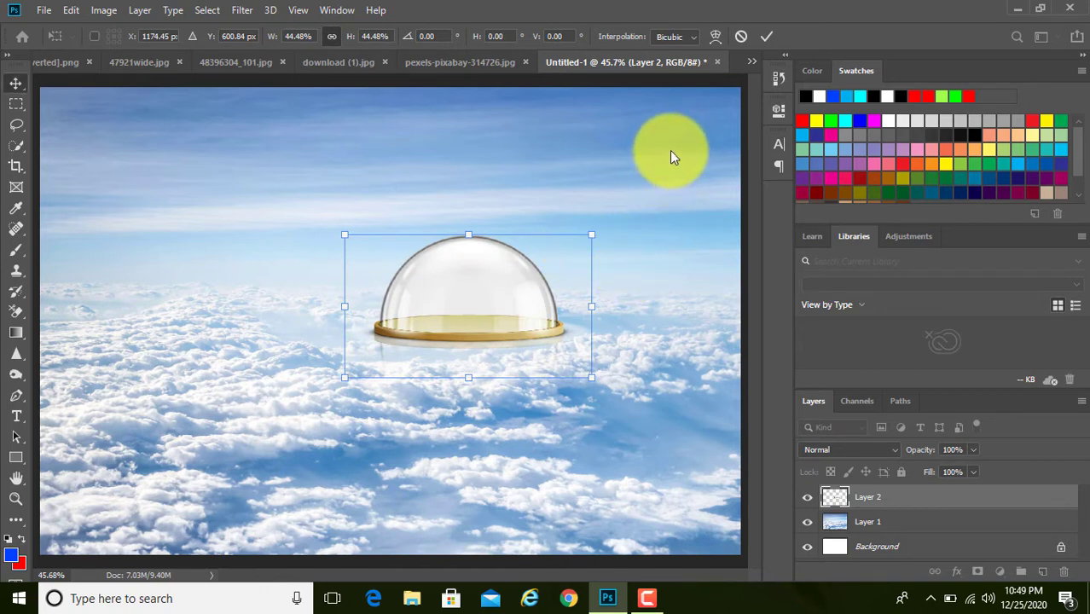
key("Return")
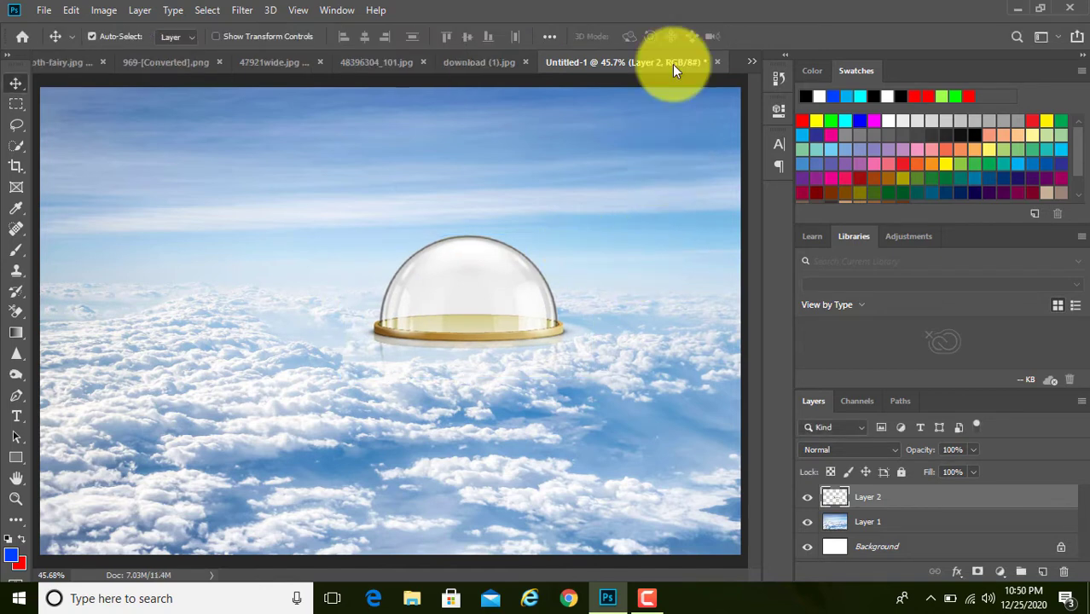
Copy the island photo 47921wide.jpg into Untitled-1 and position it over the glass dome.
left_click(270, 62)
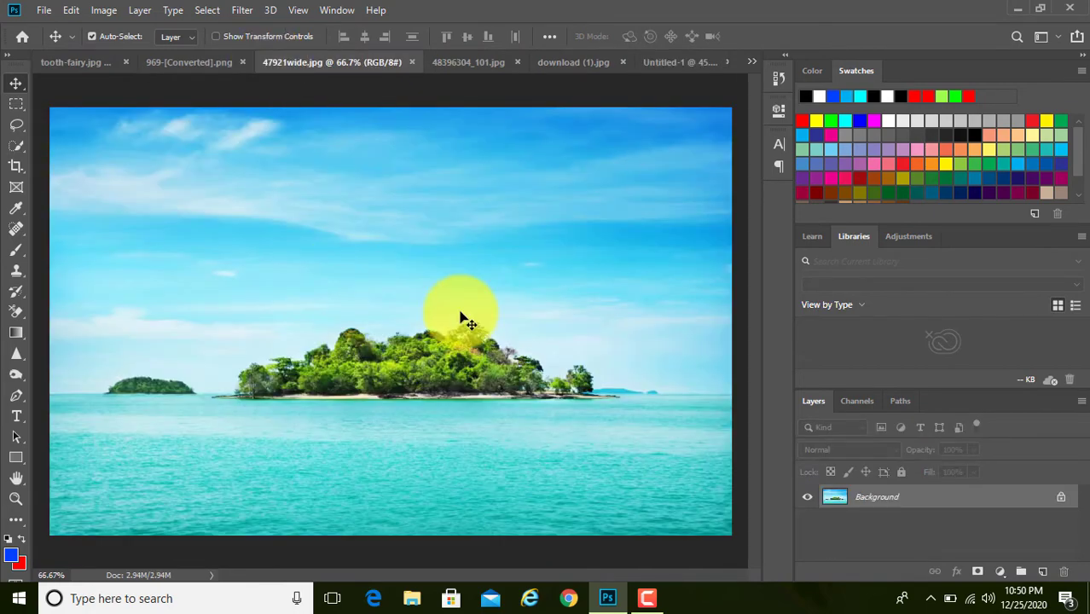
left_click_drag(460, 318, 486, 294)
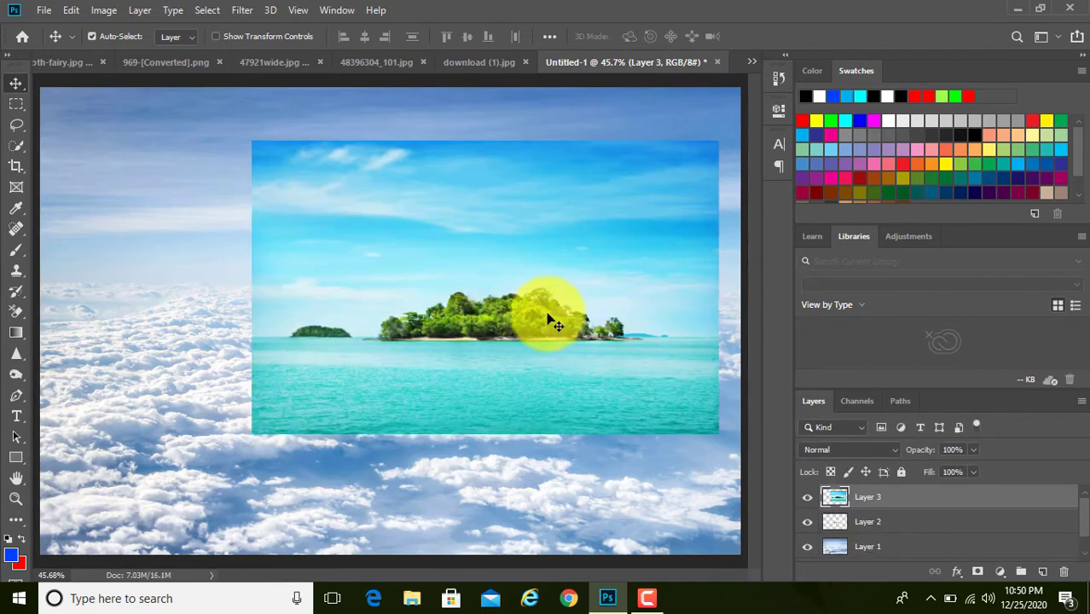
mouse_move(550, 320)
left_mouse_down()
mouse_move(518, 309)
mouse_move(532, 321)
left_mouse_up()
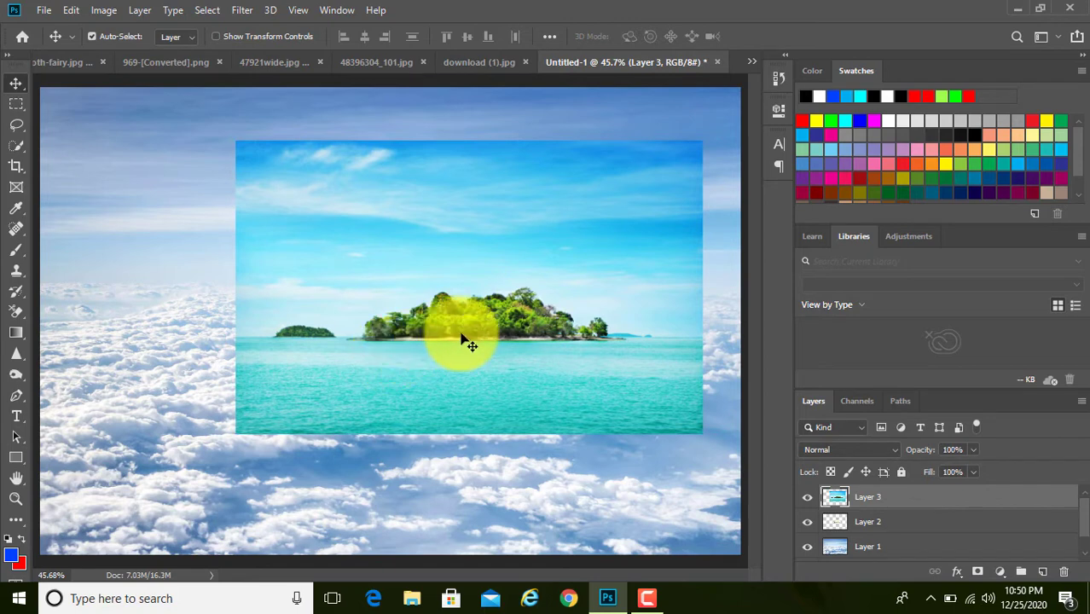
Scale the island photo to about 73%, move it over the glass dome and lower its layer opacity to 53%.
key("ctrl+t")
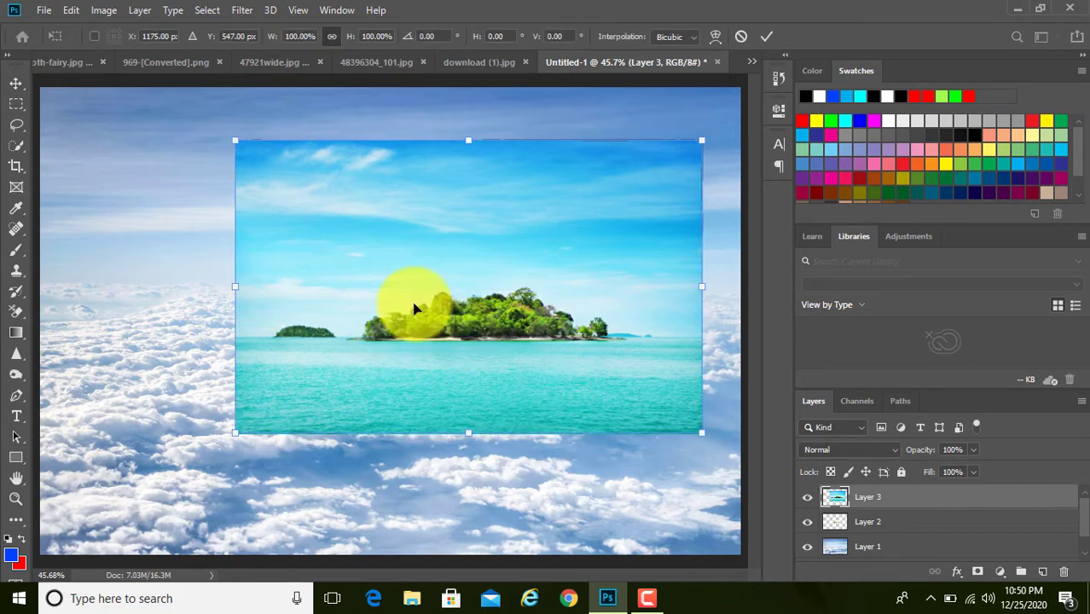
left_click_drag(235, 138, 364, 222)
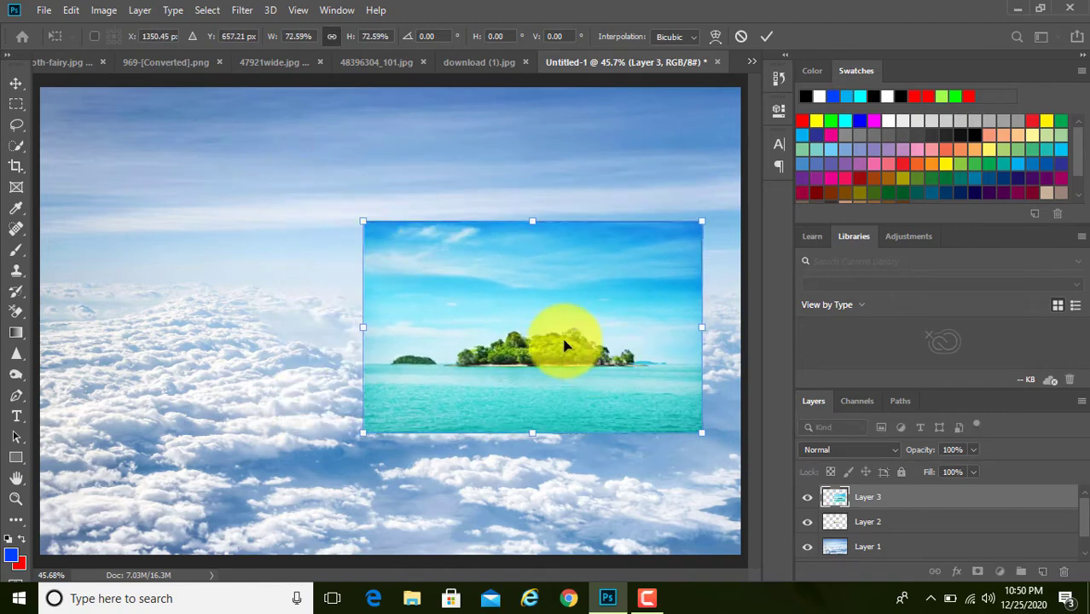
left_click_drag(565, 344, 512, 312)
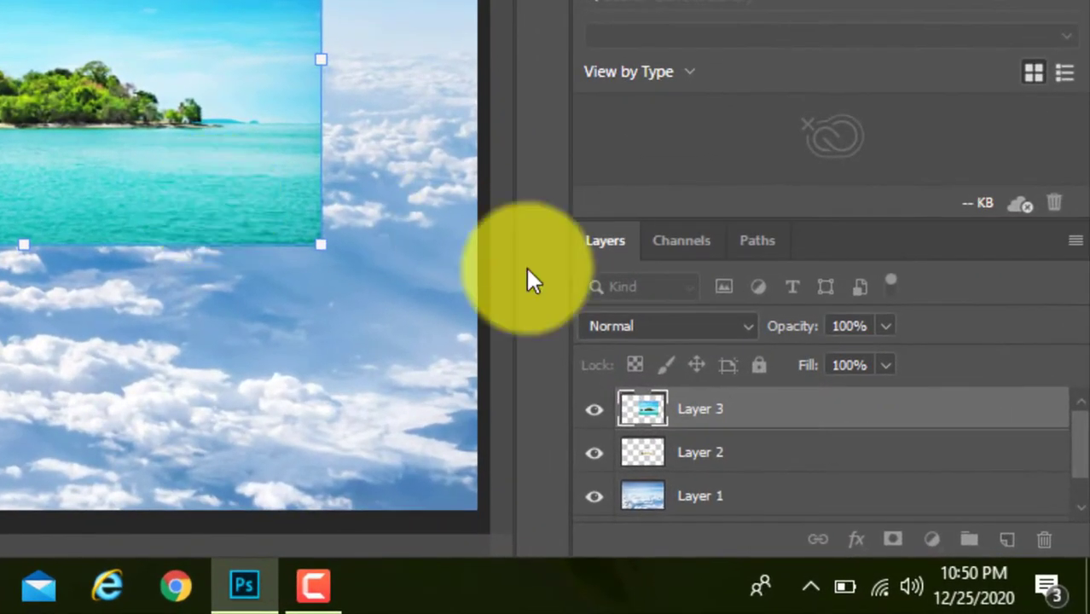
left_click(908, 362)
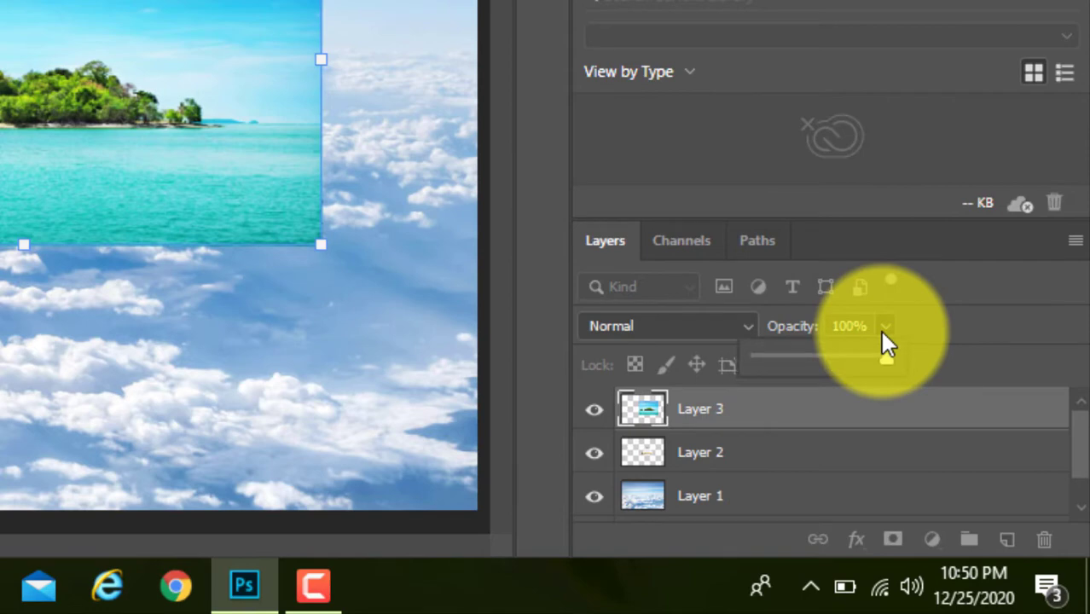
left_click_drag(887, 360, 832, 374)
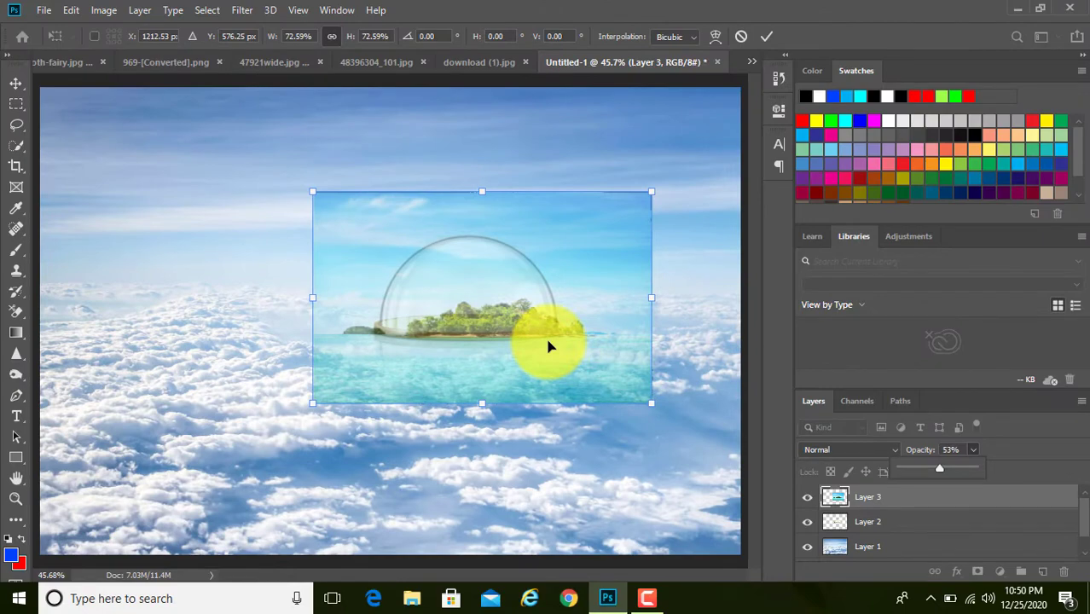
Scale the island photo to about 59% and position it so the main island sits inside the glass dome.
left_click_drag(548, 347, 520, 332)
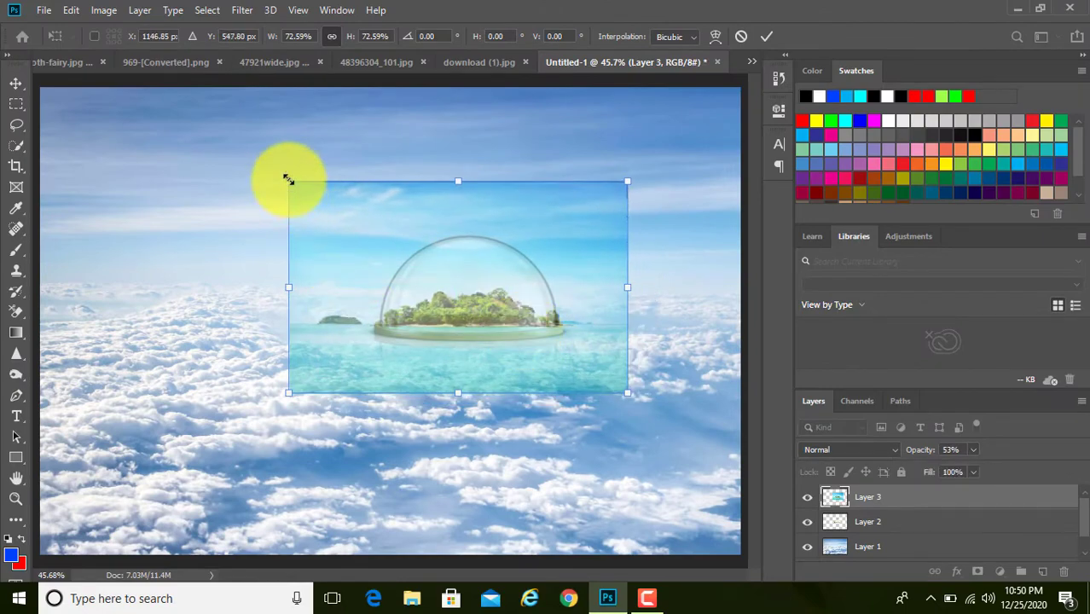
left_click_drag(288, 179, 359, 210)
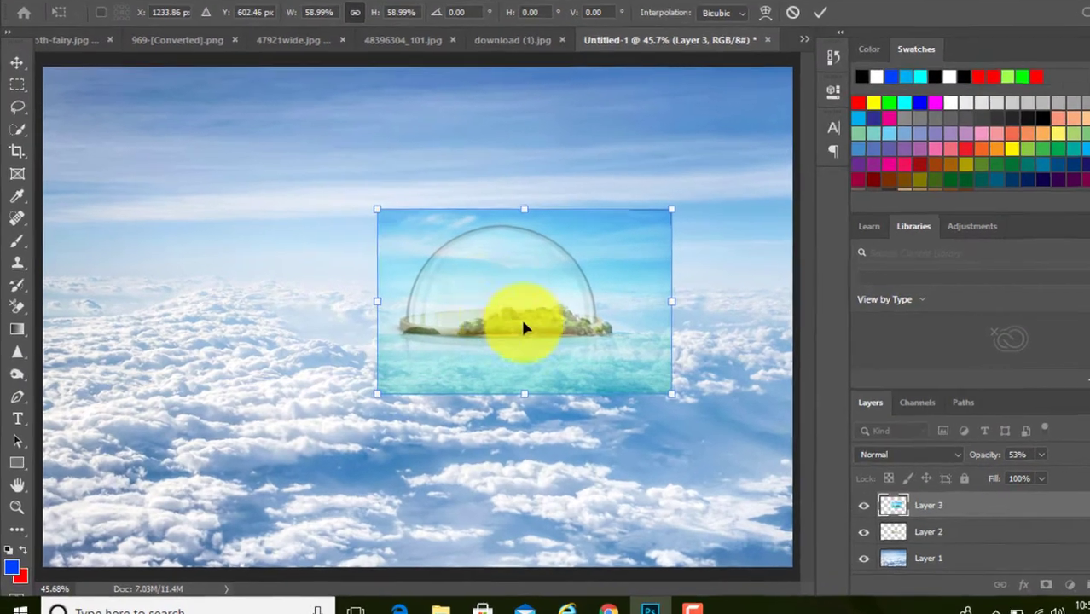
left_click_drag(469, 304, 468, 303)
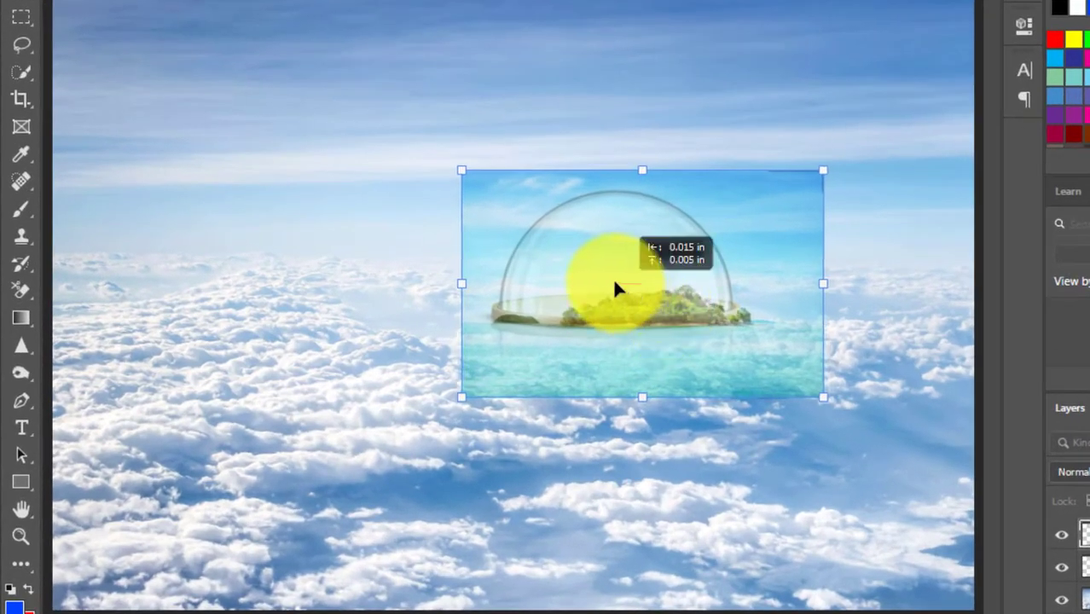
left_click_drag(616, 289, 631, 270)
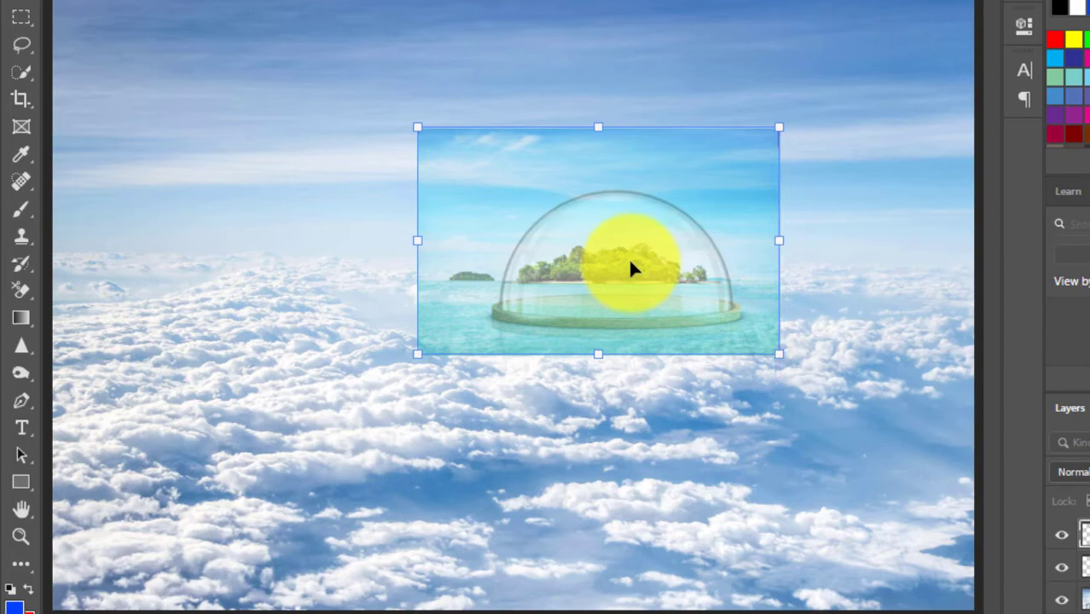
left_click_drag(631, 263, 629, 263)
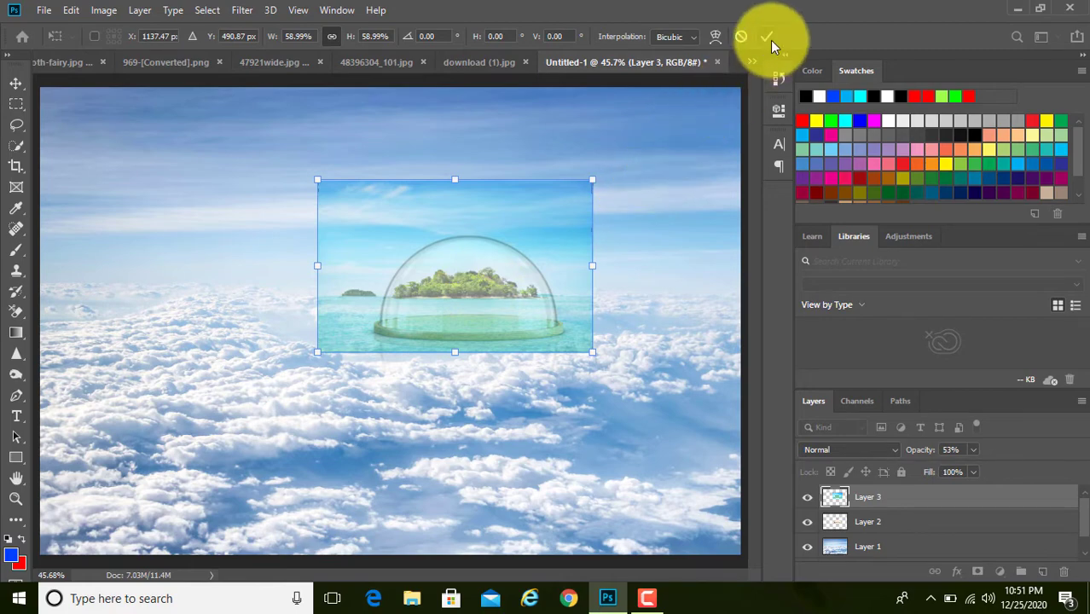
left_click(770, 40)
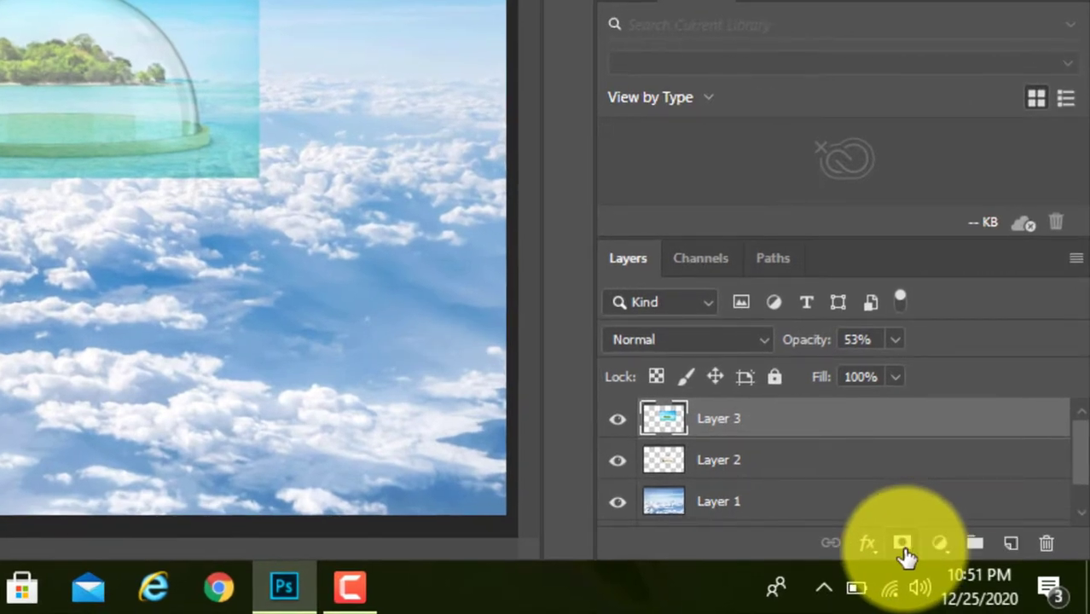
Add an inverted layer mask to the island layer and brush the island back in with white inside the dome.
left_click(904, 551)
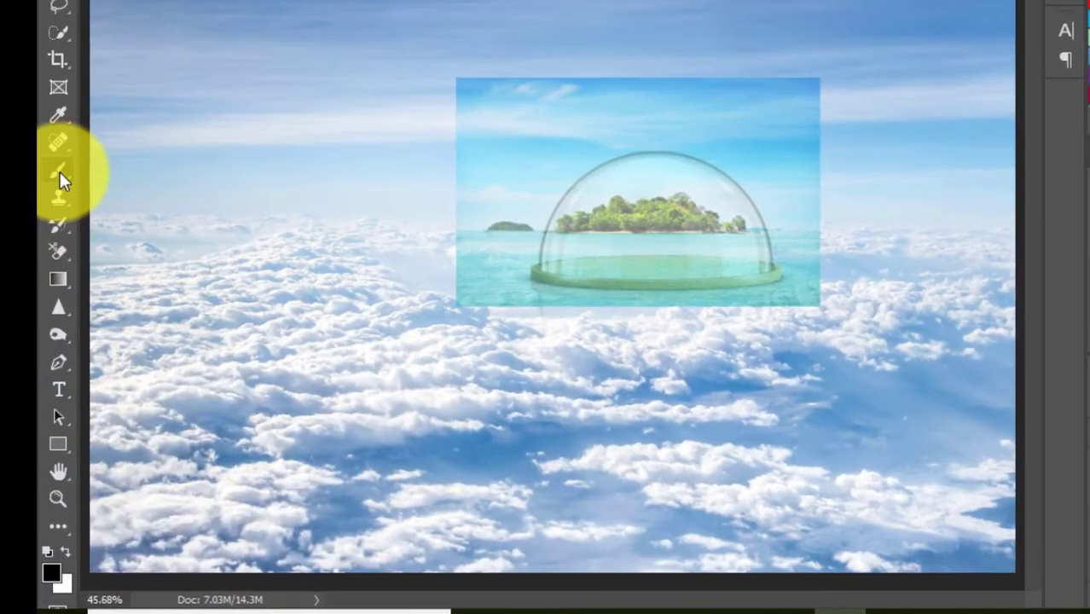
left_click(59, 171)
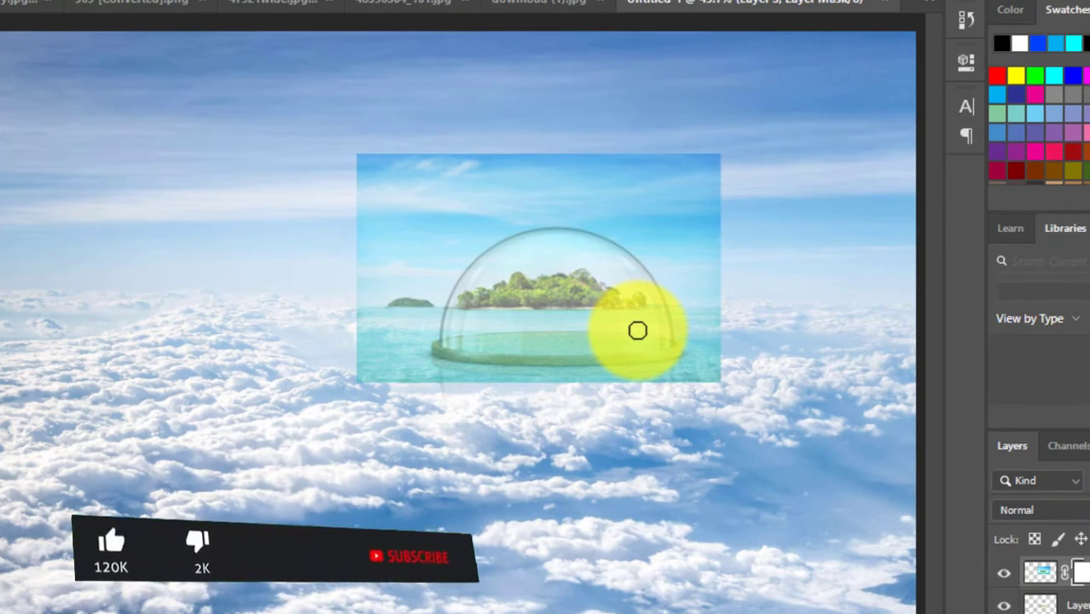
key("ctrl+i")
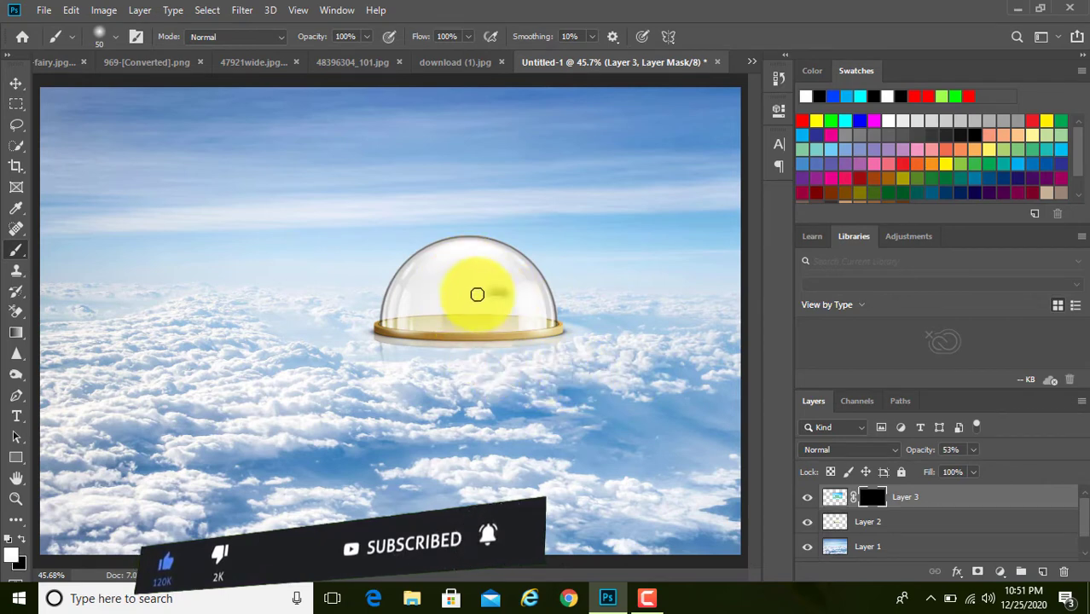
mouse_move(476, 294)
left_mouse_down()
mouse_move(518, 286)
mouse_move(468, 270)
mouse_move(435, 288)
mouse_move(510, 287)
mouse_move(451, 275)
mouse_move(422, 310)
mouse_move(482, 308)
mouse_move(476, 276)
left_mouse_up()
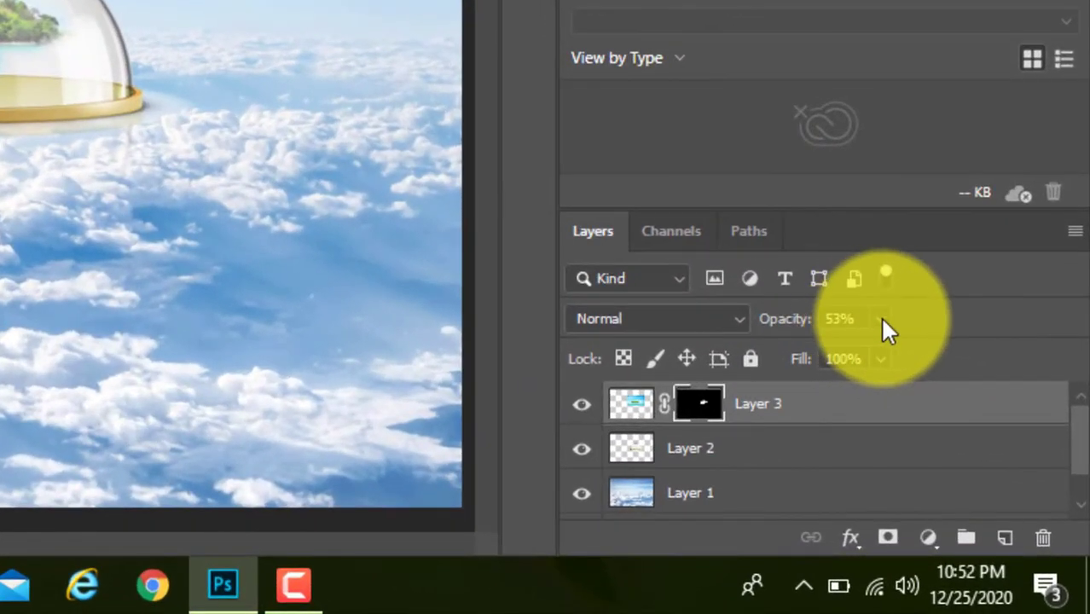
Set the island layer's opacity to 100% and paint on its mask to reveal more of the island's near shore.
left_click(879, 318)
left_click_drag(880, 353, 962, 353)
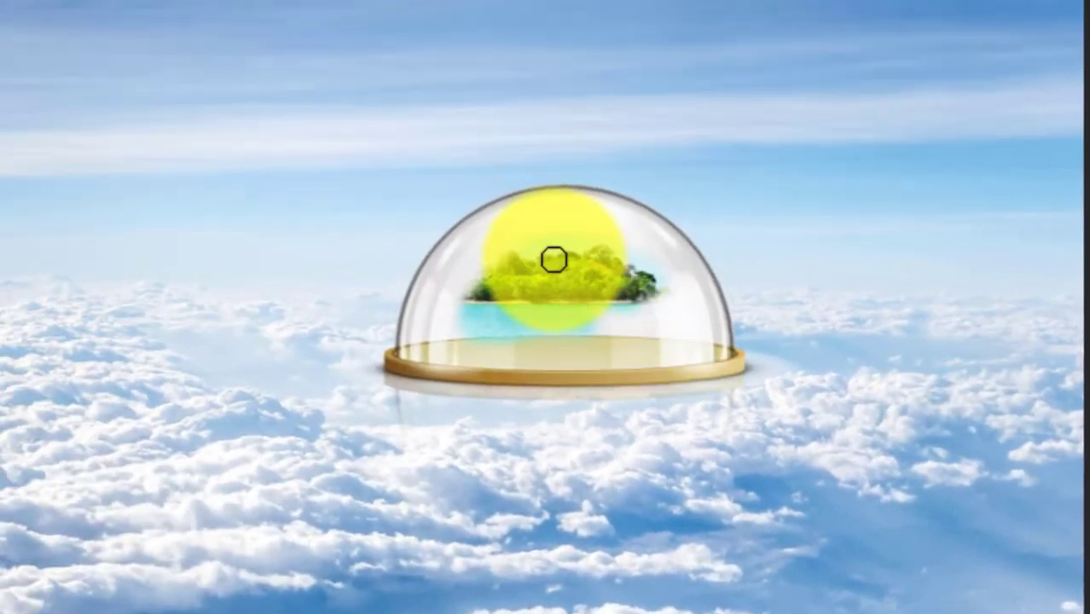
scroll(554, 259, "up", 8)
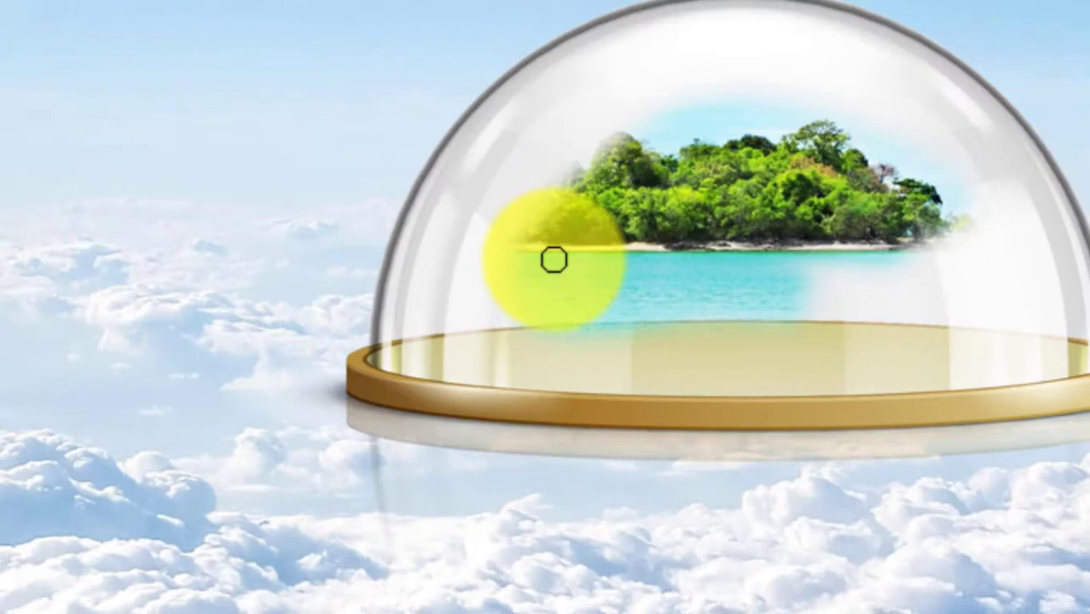
left_click_drag(555, 259, 640, 313)
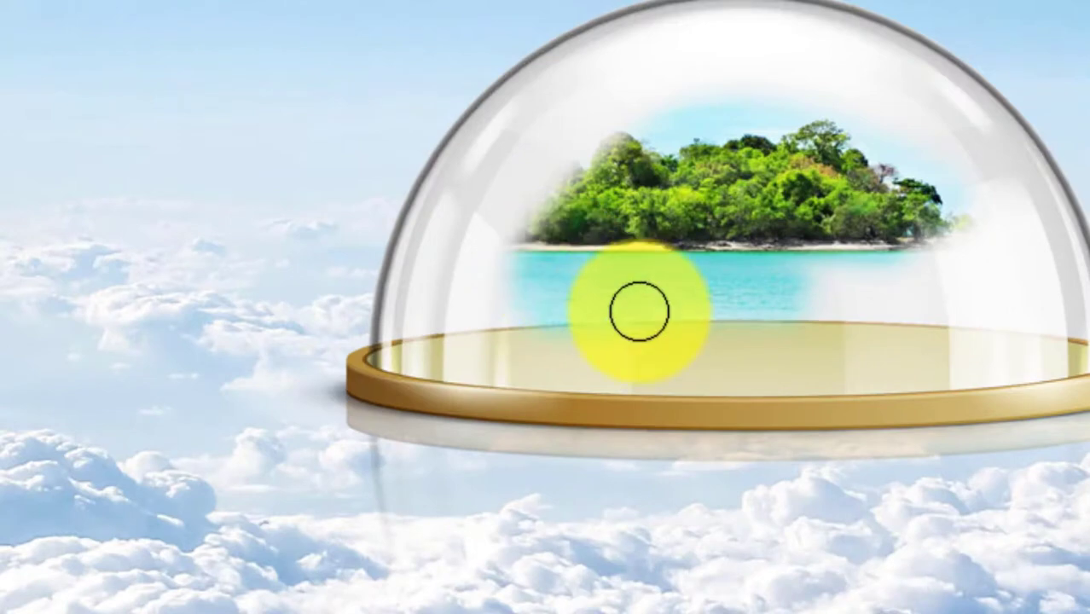
scroll(639, 312, "left", 2)
scroll(639, 312, "right", 5)
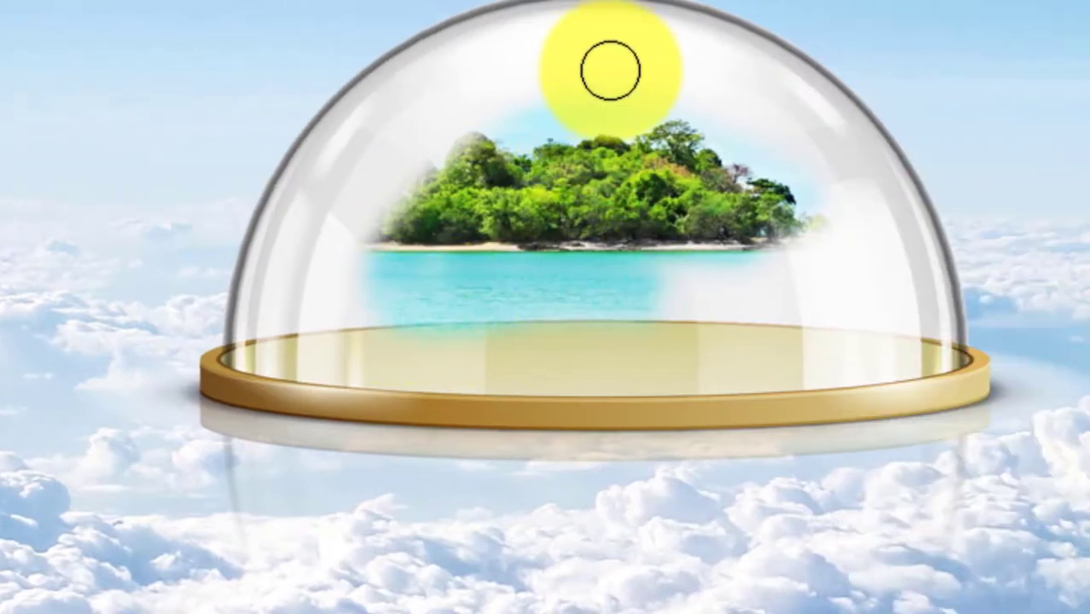
Paint on the island layer's mask until sky, island and sea fill the dome, and clean up along its rim with black.
mouse_move(610, 70)
left_mouse_down()
mouse_move(445, 126)
mouse_move(574, 70)
mouse_move(571, 50)
mouse_move(423, 107)
mouse_move(526, 54)
mouse_move(421, 131)
mouse_move(389, 226)
mouse_move(408, 129)
mouse_move(336, 231)
mouse_move(409, 107)
mouse_move(356, 160)
mouse_move(317, 231)
mouse_move(296, 320)
mouse_move(331, 255)
mouse_move(295, 312)
mouse_move(627, 324)
mouse_move(535, 288)
left_mouse_up()
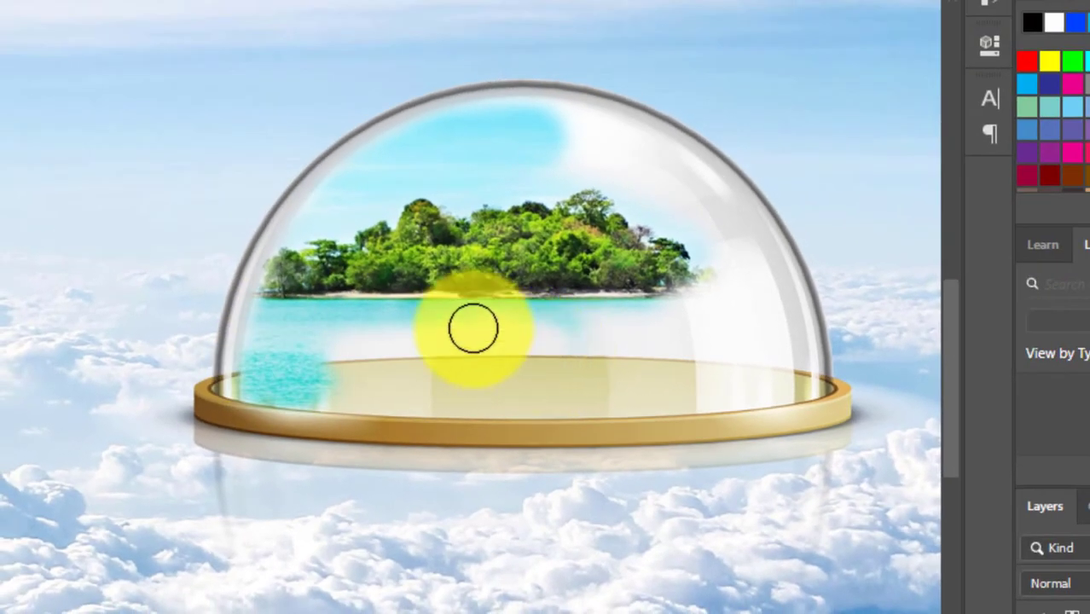
mouse_move(473, 329)
left_mouse_down()
mouse_move(519, 316)
mouse_move(506, 303)
mouse_move(422, 357)
mouse_move(442, 306)
mouse_move(510, 321)
mouse_move(357, 340)
mouse_move(471, 328)
mouse_move(309, 360)
mouse_move(461, 362)
mouse_move(321, 372)
mouse_move(377, 374)
mouse_move(662, 366)
left_mouse_up()
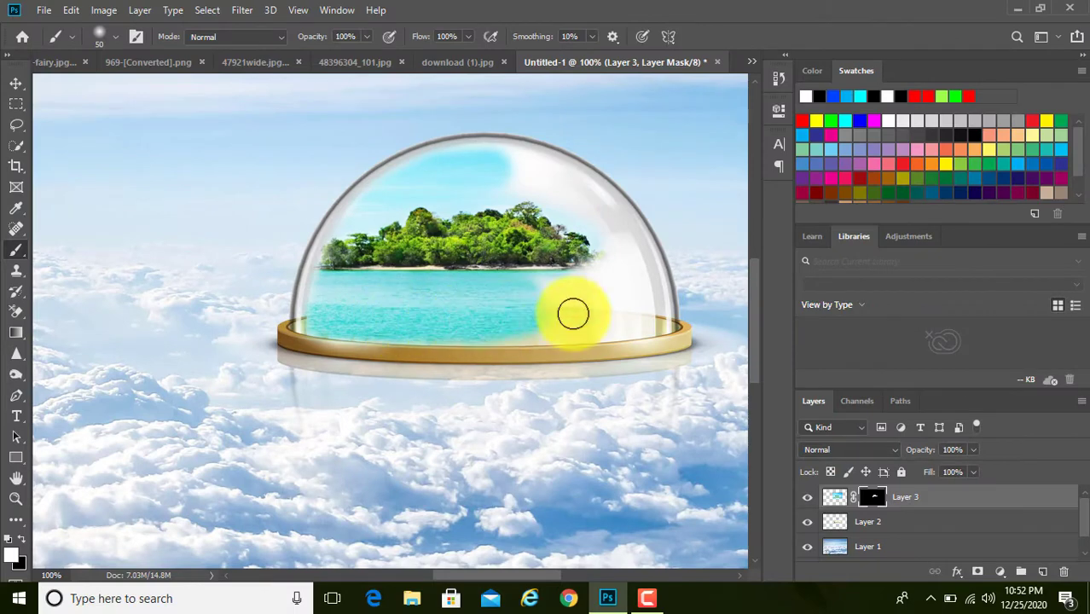
mouse_move(573, 313)
left_mouse_down()
mouse_move(620, 312)
mouse_move(651, 296)
mouse_move(583, 211)
left_mouse_up()
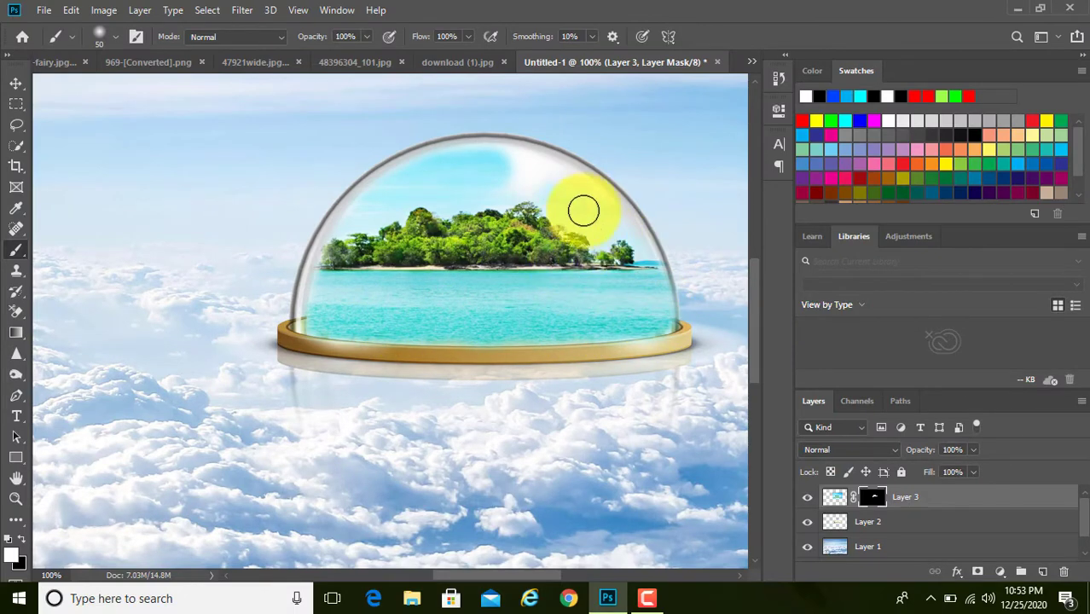
mouse_move(534, 172)
left_mouse_down()
mouse_move(454, 182)
mouse_move(565, 287)
mouse_move(365, 278)
mouse_move(309, 321)
mouse_move(350, 225)
mouse_move(433, 168)
mouse_move(533, 166)
mouse_move(625, 231)
mouse_move(400, 255)
mouse_move(314, 319)
mouse_move(444, 275)
mouse_move(281, 271)
left_mouse_up()
mouse_move(275, 339)
left_mouse_down()
mouse_move(335, 367)
mouse_move(623, 381)
mouse_move(655, 353)
mouse_move(676, 356)
mouse_move(634, 369)
mouse_move(445, 372)
mouse_move(218, 405)
mouse_move(322, 406)
left_mouse_up()
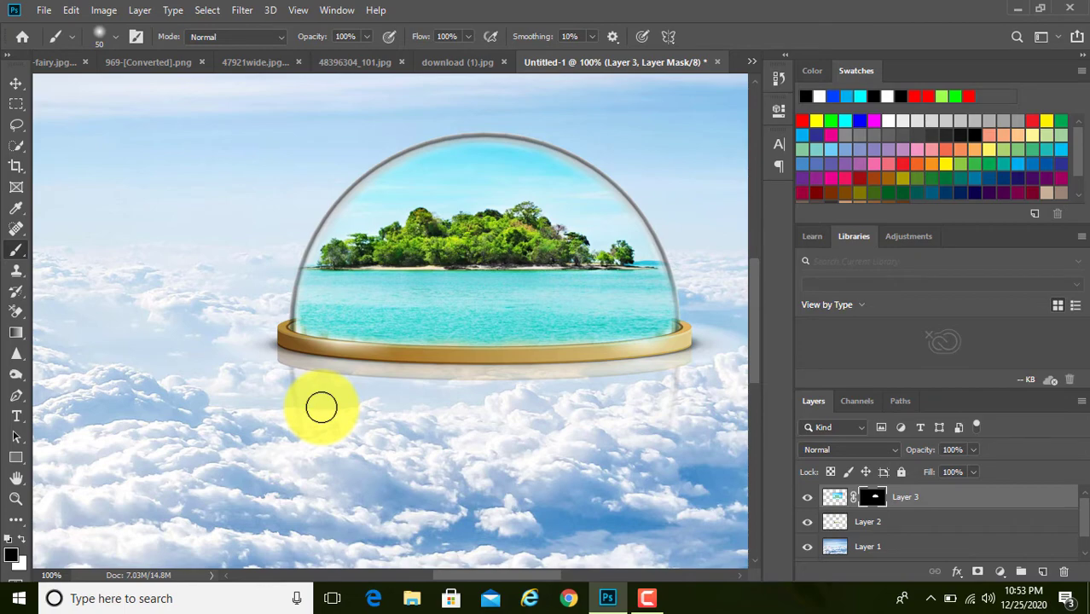
Copy the mountain photo 48396304_101.jpg into Untitled-1 as a new layer over the dome.
key("ctrl+minus")
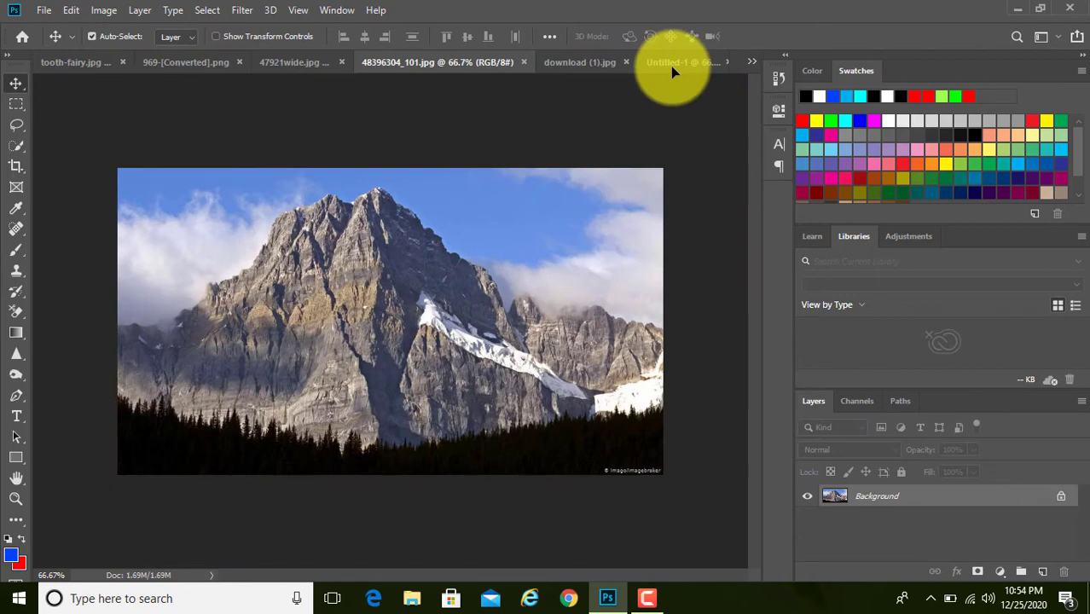
left_click(671, 66)
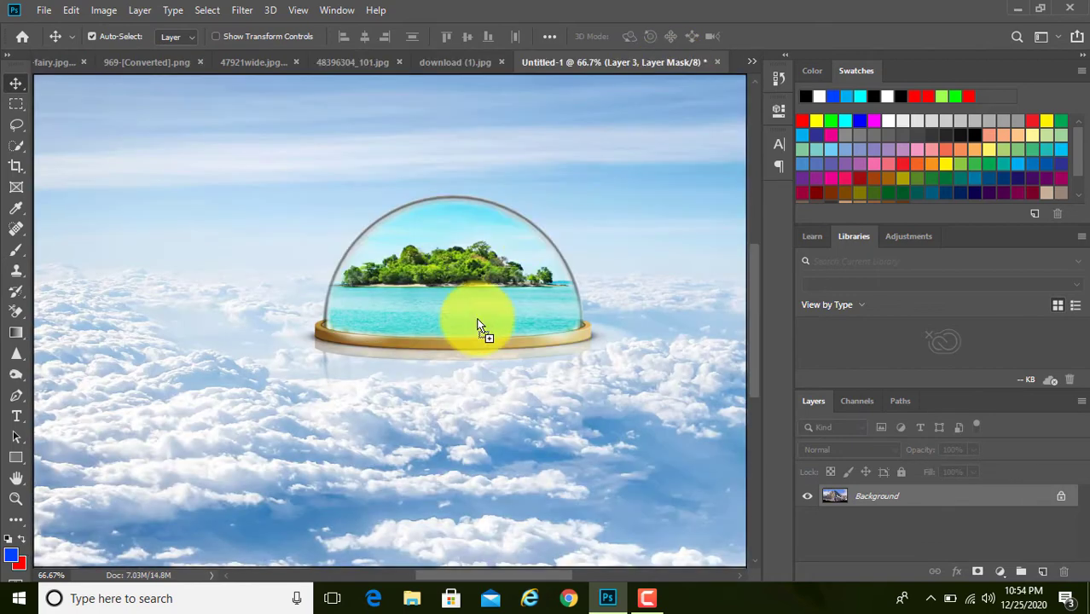
left_click_drag(455, 365, 533, 307)
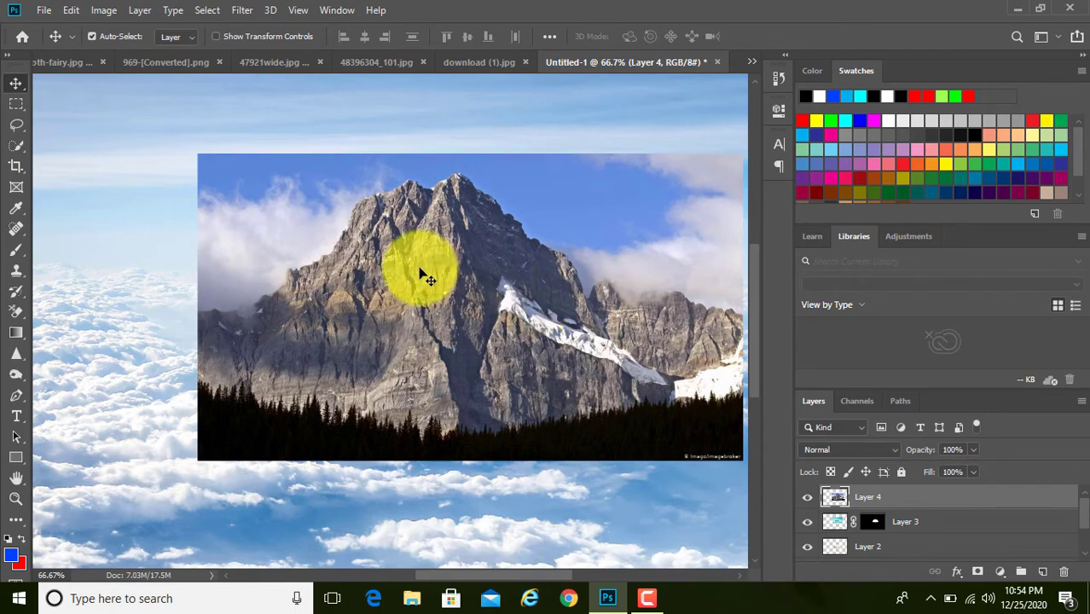
Scale the mountain photo to about 59%, flip it vertically and move it down over the dome's base.
key("ctrl+t")
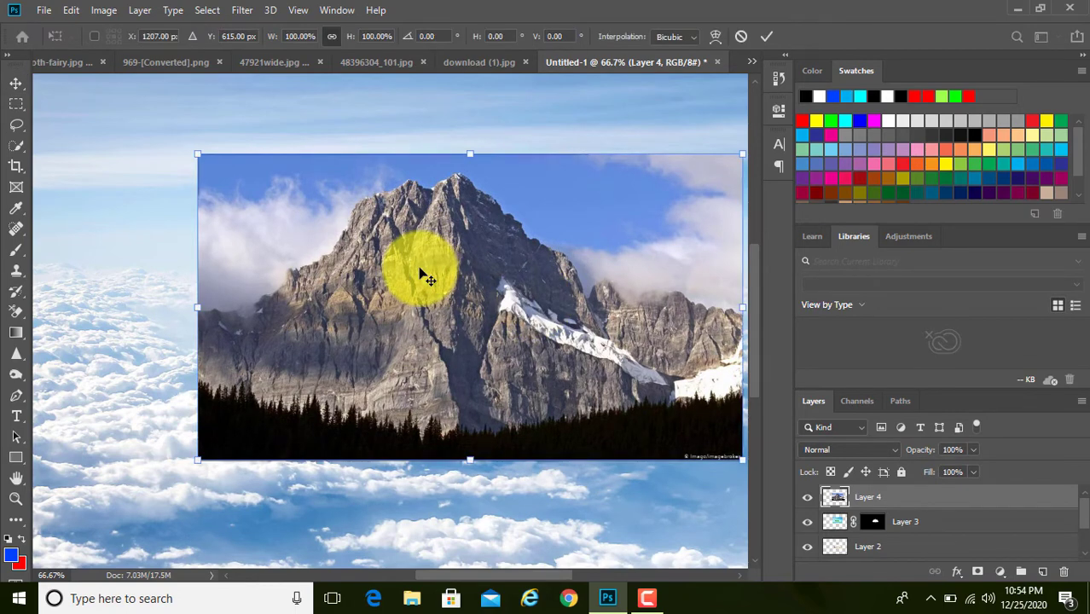
left_click_drag(193, 152, 424, 280)
left_click_drag(622, 388, 509, 365)
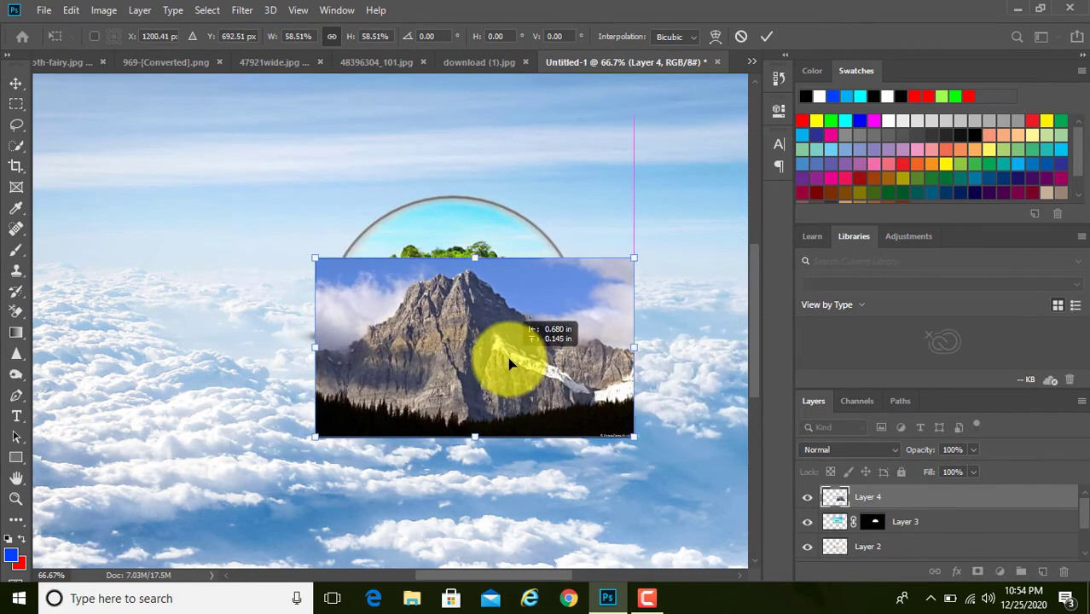
right_click(412, 331)
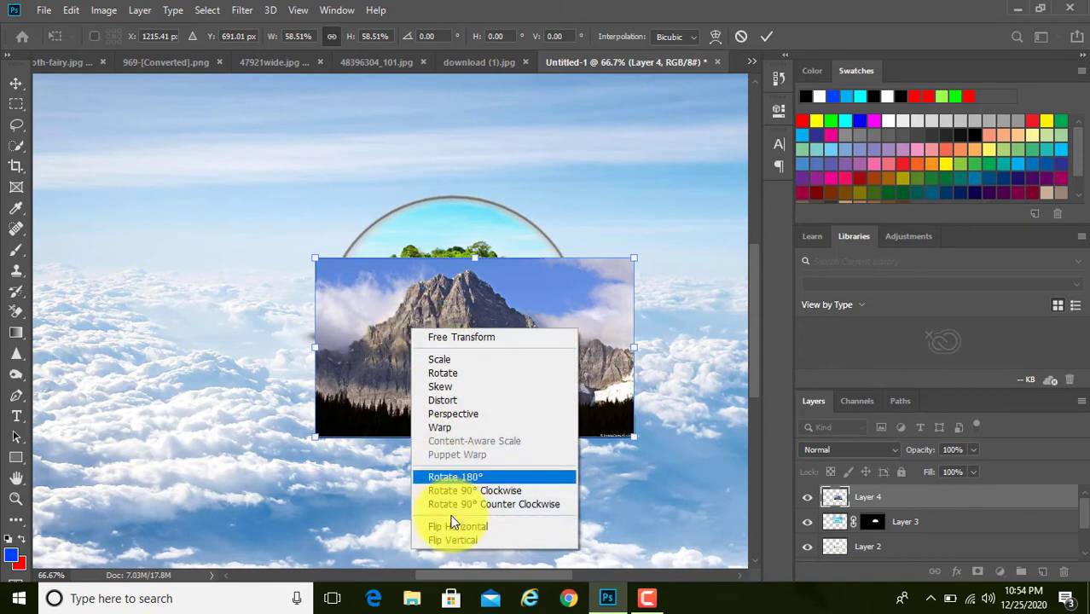
left_click(449, 541)
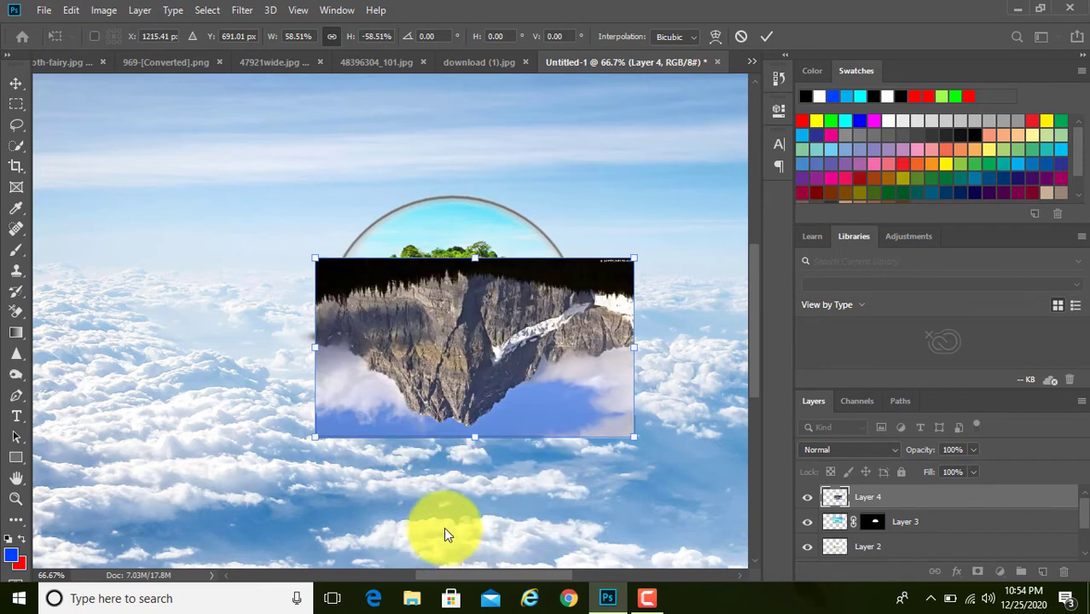
left_click_drag(487, 340, 465, 381)
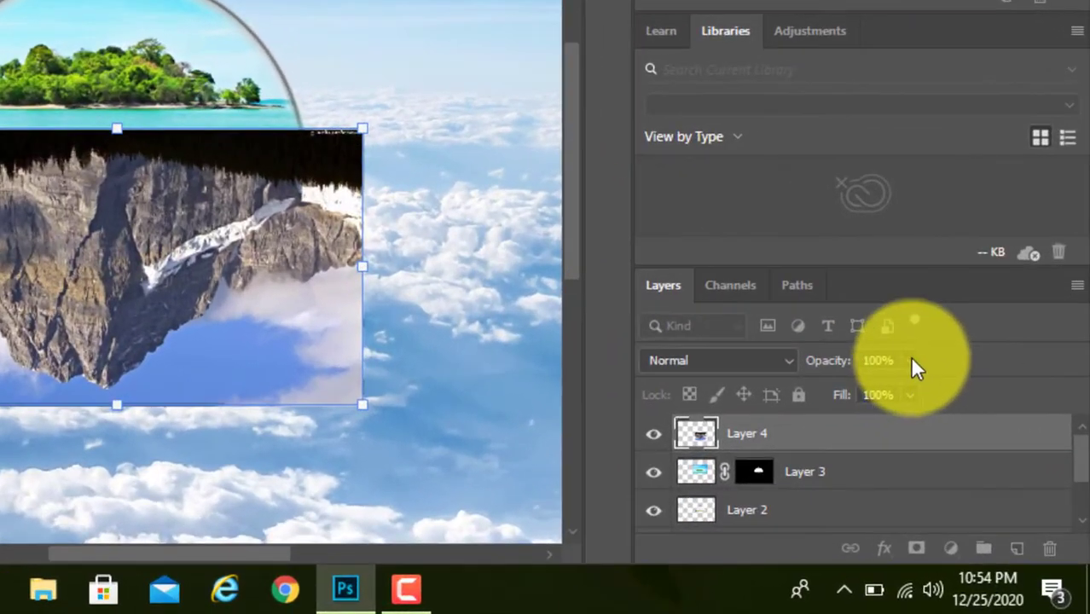
Lower the mountain layer's opacity to 67%.
left_click(927, 385)
left_click_drag(909, 389, 850, 393)
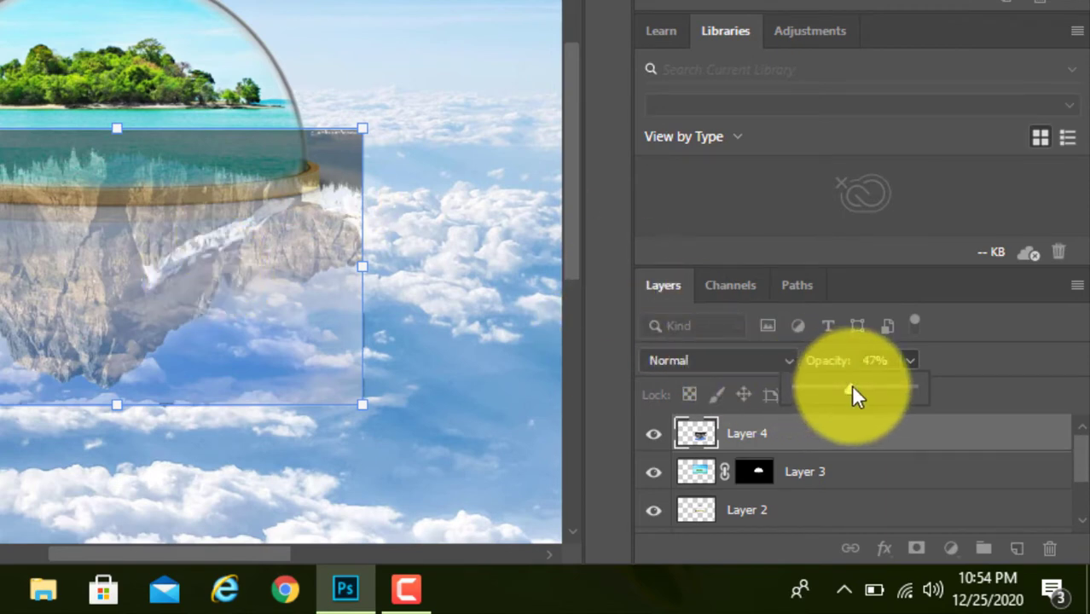
left_click_drag(850, 395, 871, 398)
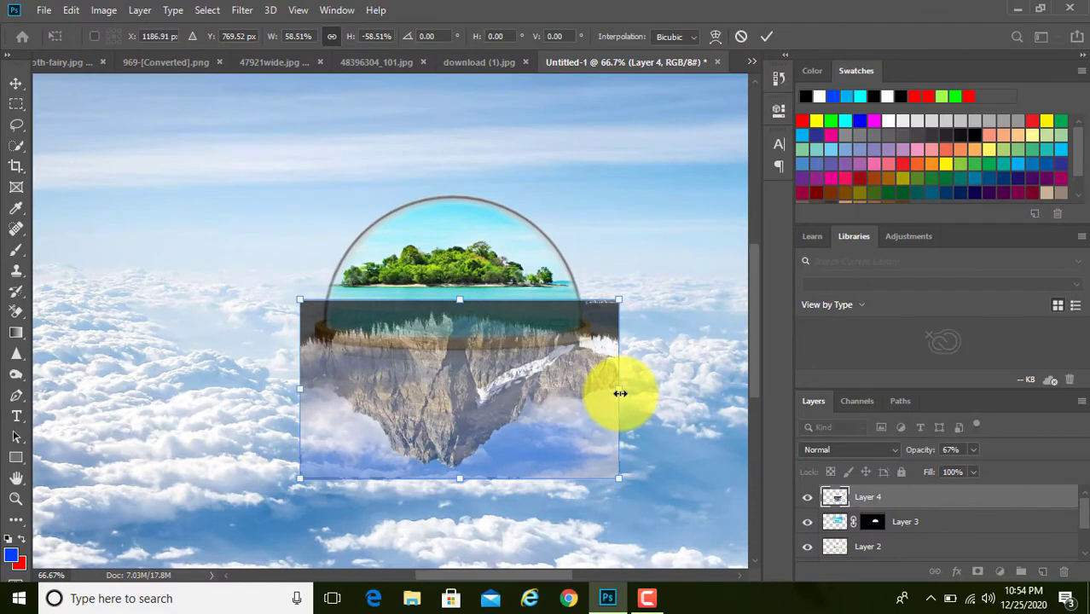
Stretch the flipped mountain to about 60% width and 79% height so it spans the dome's base and hangs below it.
left_click_drag(620, 393, 523, 410)
left_click_drag(417, 393, 455, 389)
left_click_drag(559, 387, 594, 387)
left_click_drag(498, 384, 464, 384)
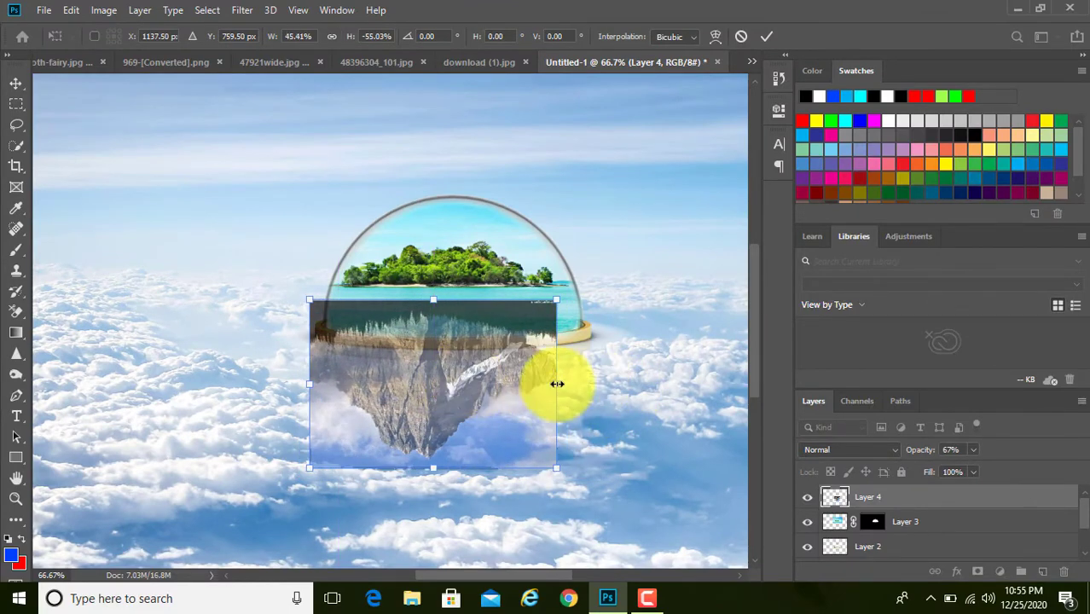
left_click_drag(559, 383, 637, 376)
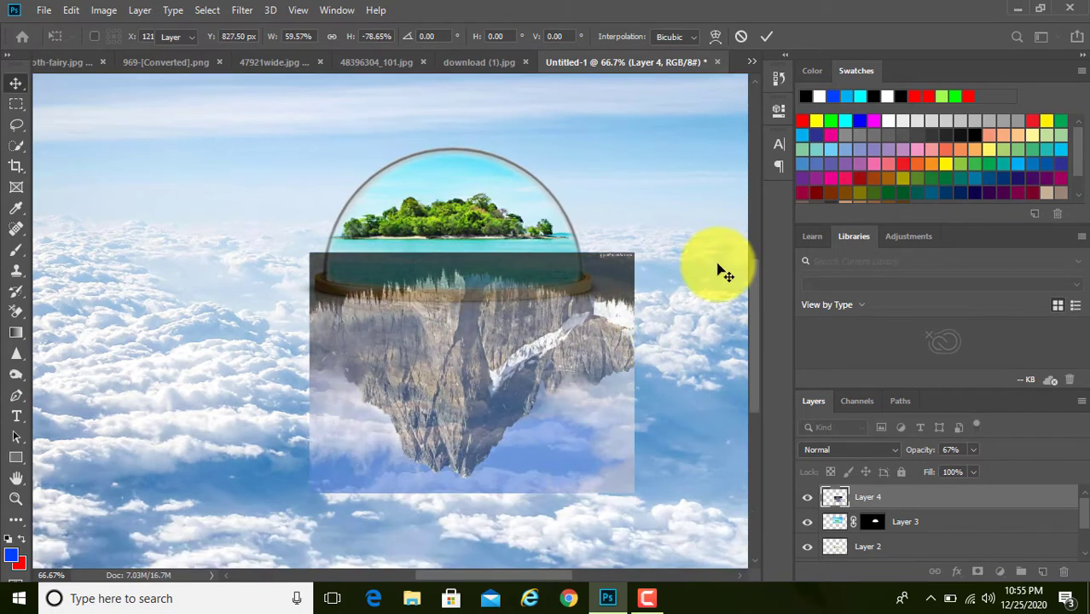
Apply the mountain's transform, add a layer mask to its layer and restore the layer's opacity to 100%.
key("Return")
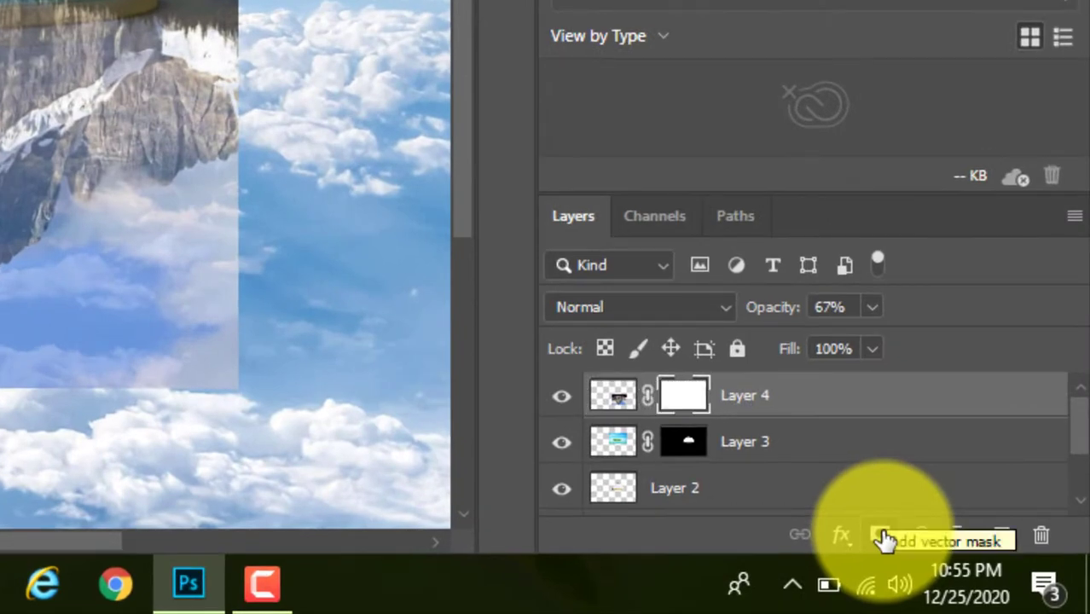
left_click(871, 309)
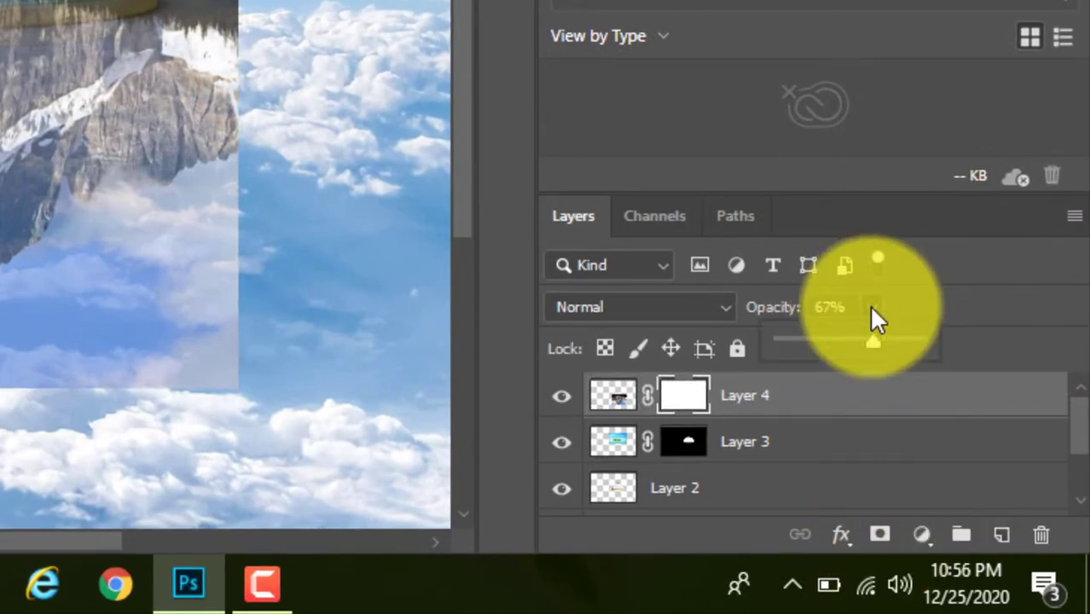
left_click_drag(873, 343, 938, 345)
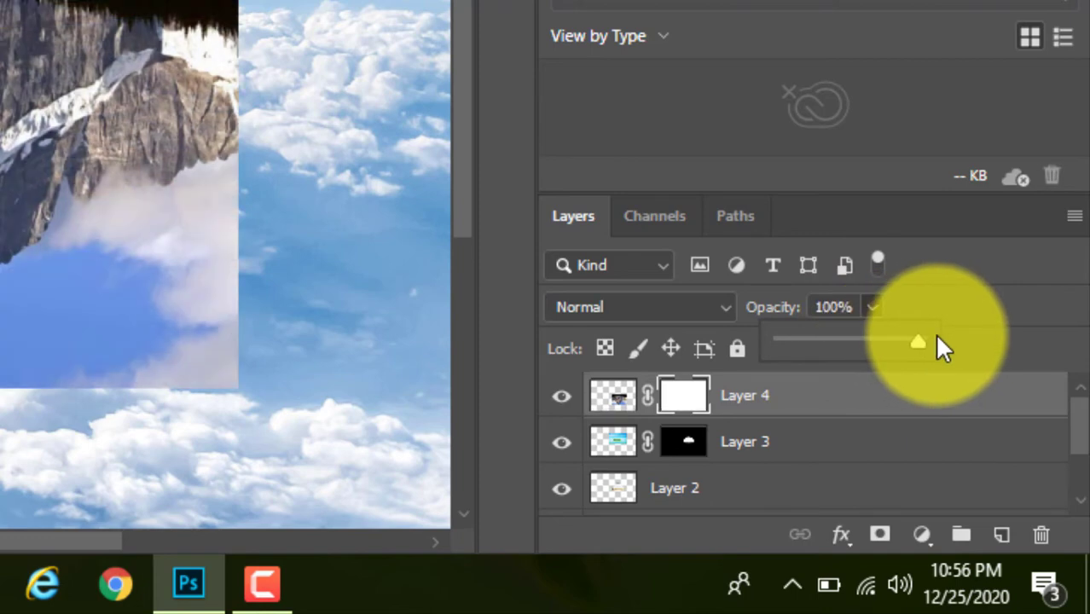
left_click(682, 394)
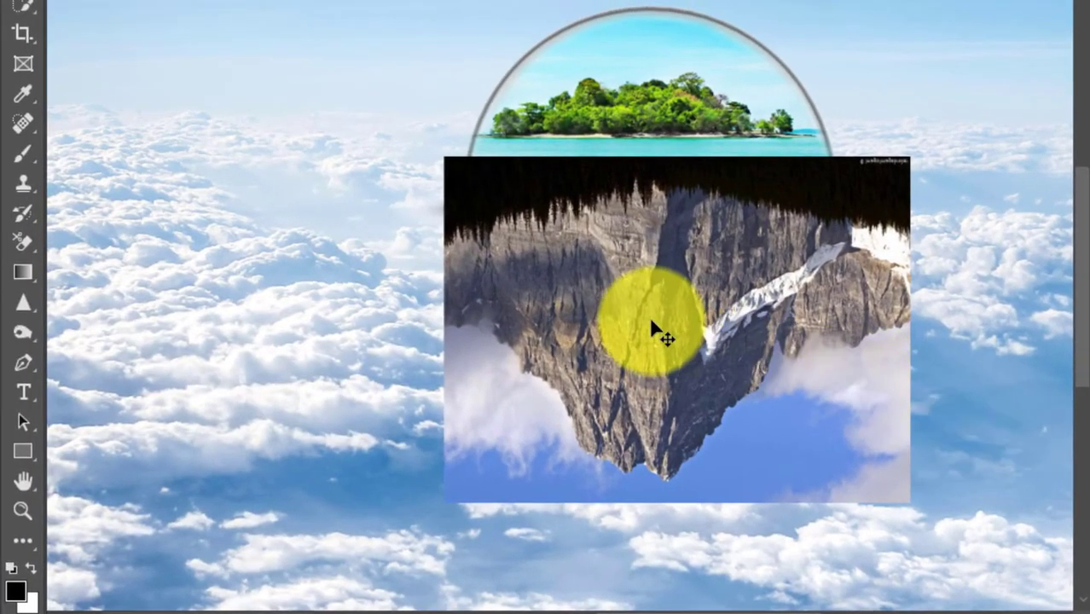
Hide the mountain with a black mask and brush it back as a tapering rock beneath the dome's base, trimming stray edges.
right_click(20, 150)
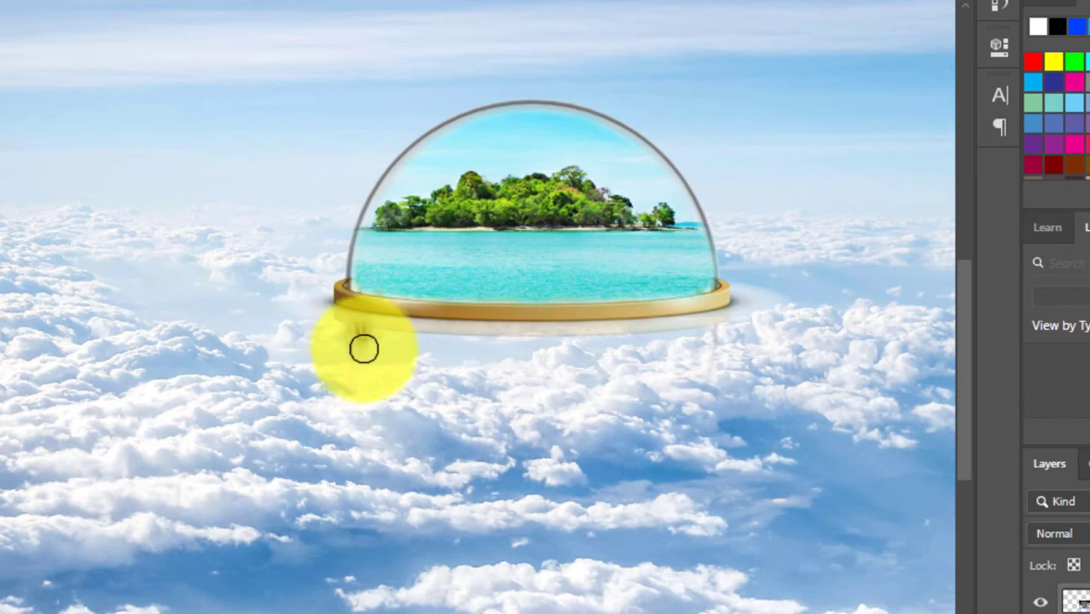
mouse_move(363, 348)
left_mouse_down()
mouse_move(455, 456)
mouse_move(365, 345)
mouse_move(444, 471)
mouse_move(389, 389)
mouse_move(439, 484)
mouse_move(385, 355)
mouse_move(360, 346)
mouse_move(442, 365)
mouse_move(374, 348)
mouse_move(496, 369)
mouse_move(387, 350)
mouse_move(564, 360)
left_mouse_up()
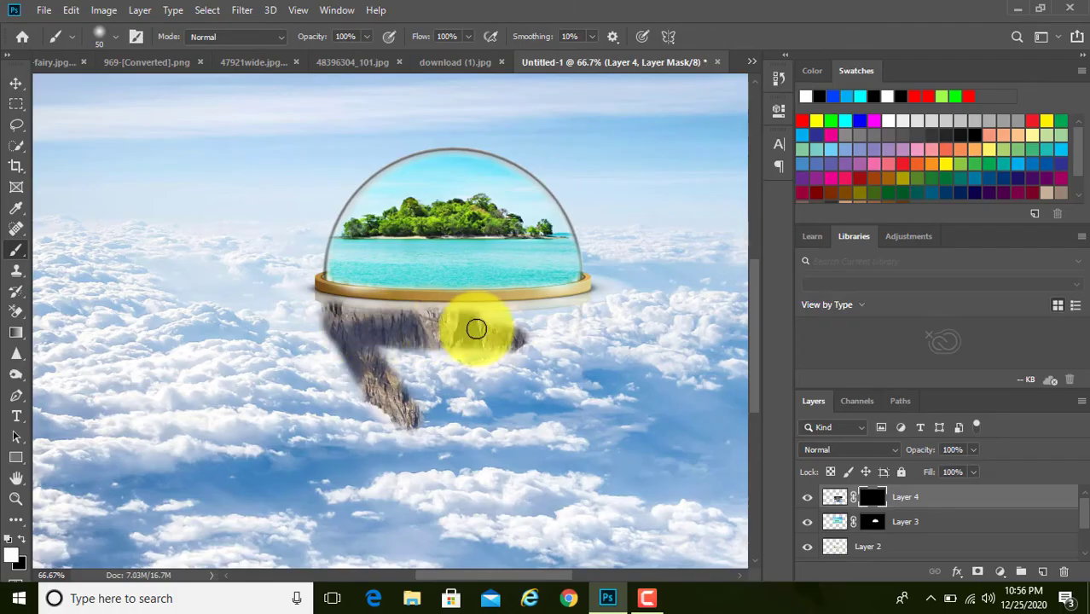
mouse_move(476, 328)
left_mouse_down()
mouse_move(582, 315)
mouse_move(563, 370)
mouse_move(537, 340)
mouse_move(483, 421)
mouse_move(475, 329)
mouse_move(446, 412)
mouse_move(406, 403)
mouse_move(443, 435)
mouse_move(547, 374)
mouse_move(592, 306)
mouse_move(469, 321)
mouse_move(323, 311)
mouse_move(303, 292)
mouse_move(355, 325)
mouse_move(300, 293)
mouse_move(313, 325)
left_mouse_up()
key("x")
mouse_move(295, 283)
left_mouse_down()
mouse_move(320, 351)
mouse_move(308, 333)
mouse_move(379, 442)
mouse_move(351, 393)
left_mouse_up()
mouse_move(621, 319)
left_mouse_down()
mouse_move(591, 353)
mouse_move(597, 337)
left_mouse_up()
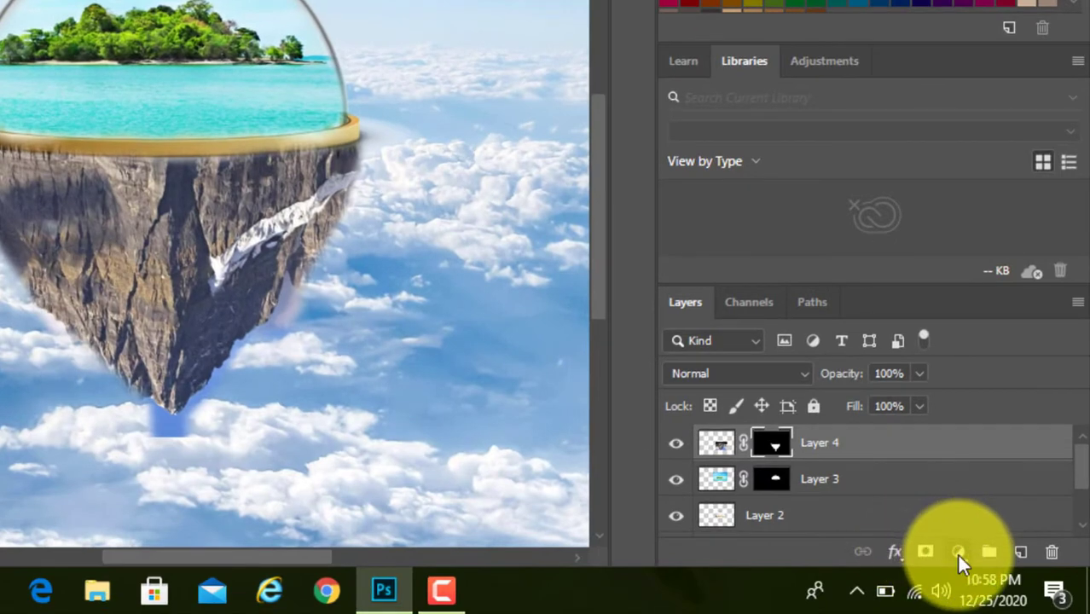
Add a Hue/Saturation adjustment clipped to the mountain layer with hue +16, saturation +35 and lightness -32.
left_click(957, 552)
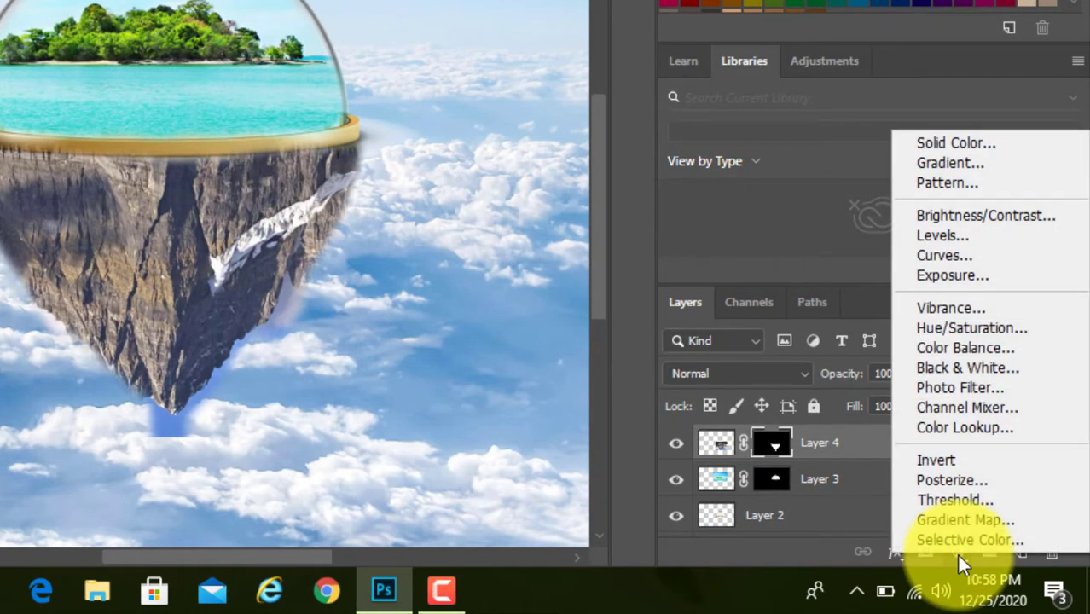
left_click(970, 334)
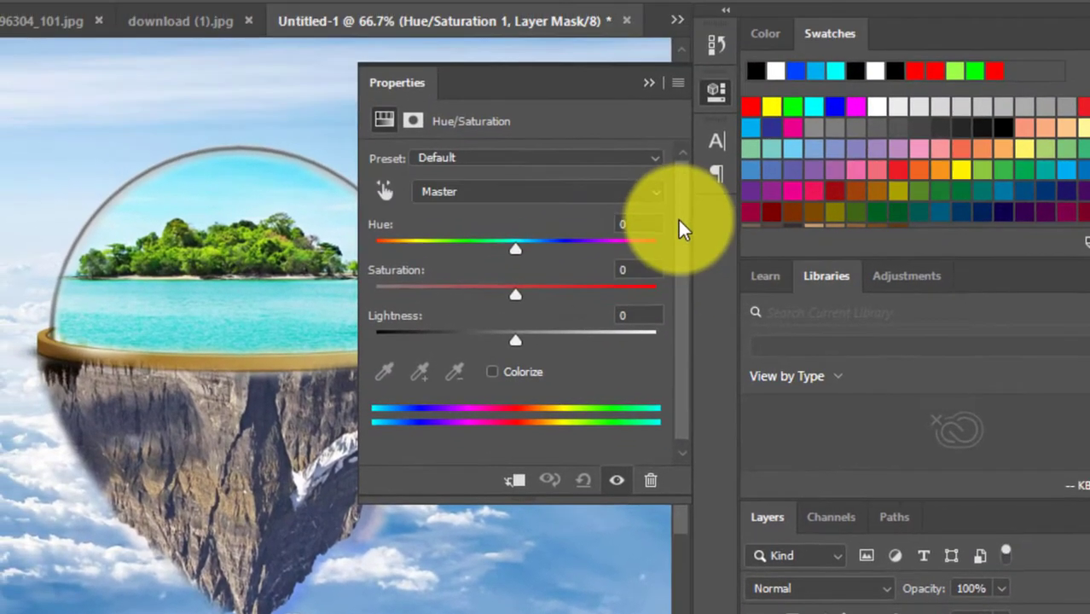
left_click_drag(516, 249, 536, 260)
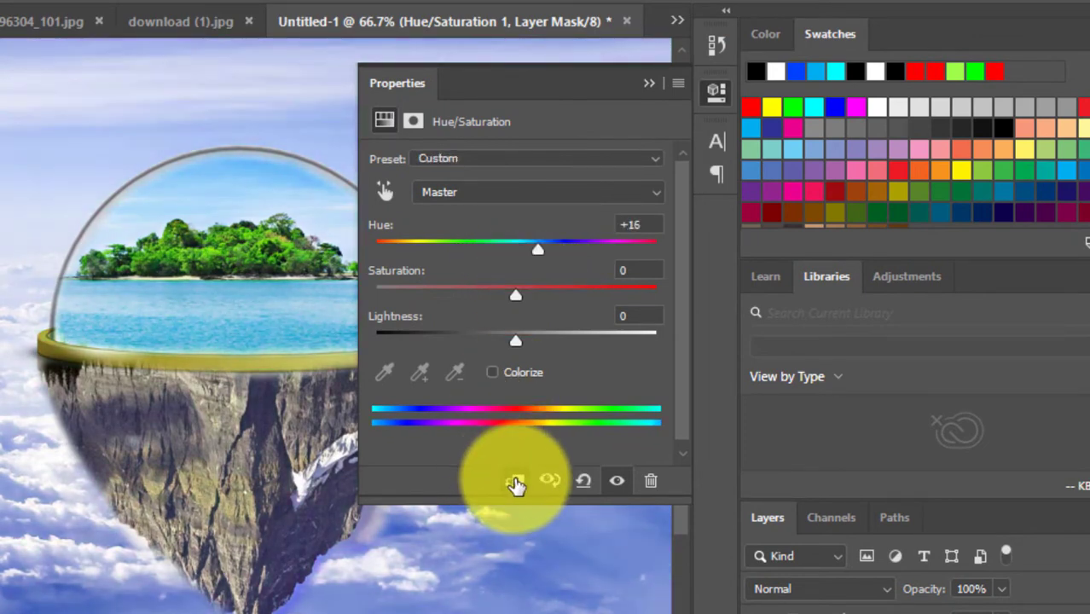
left_click(516, 484)
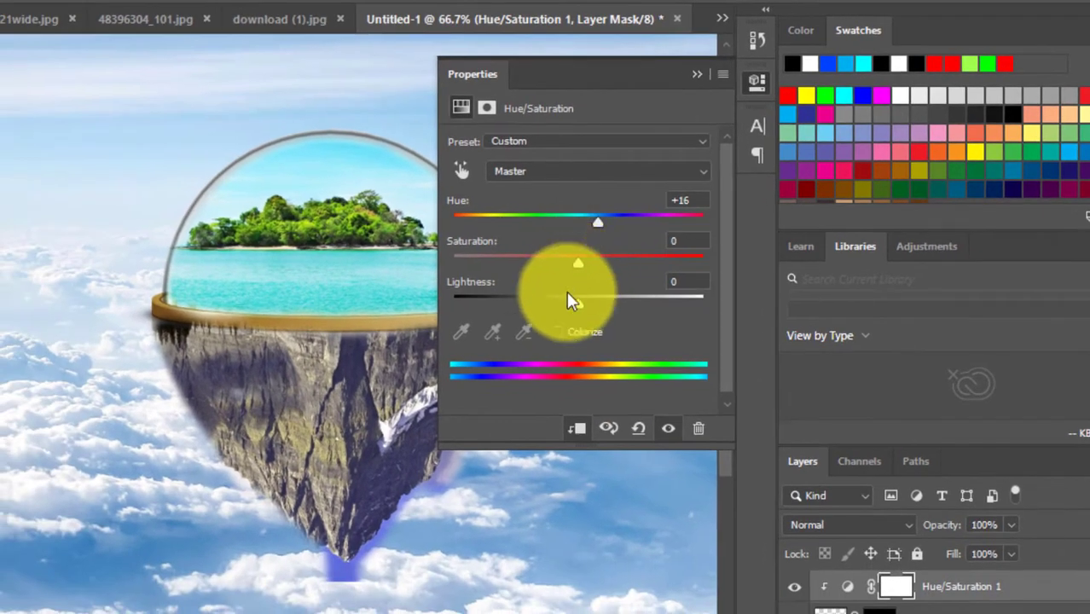
left_click_drag(576, 305, 538, 325)
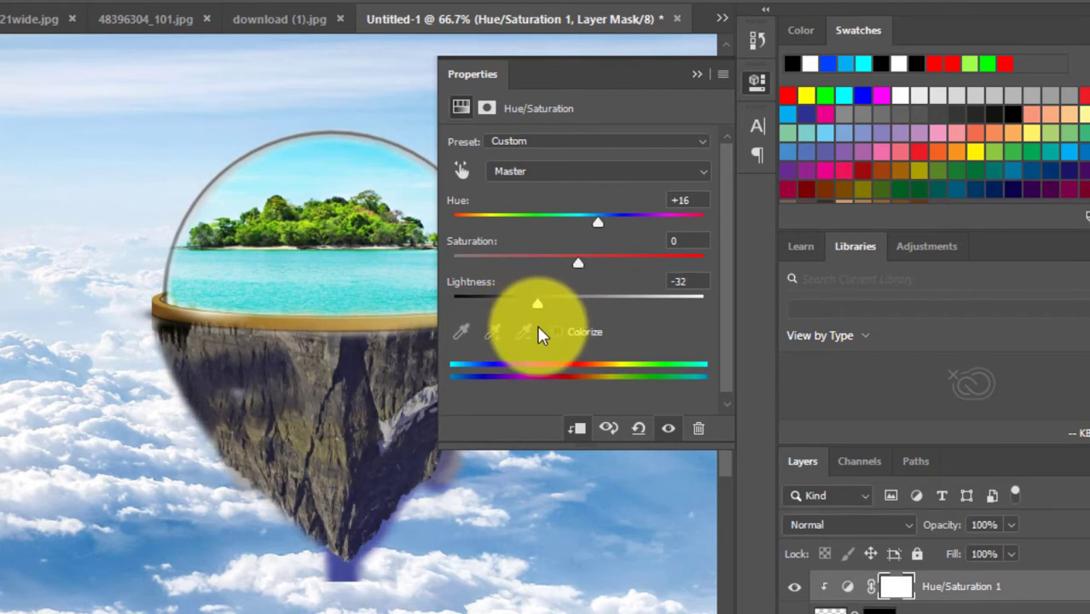
left_click_drag(578, 262, 622, 273)
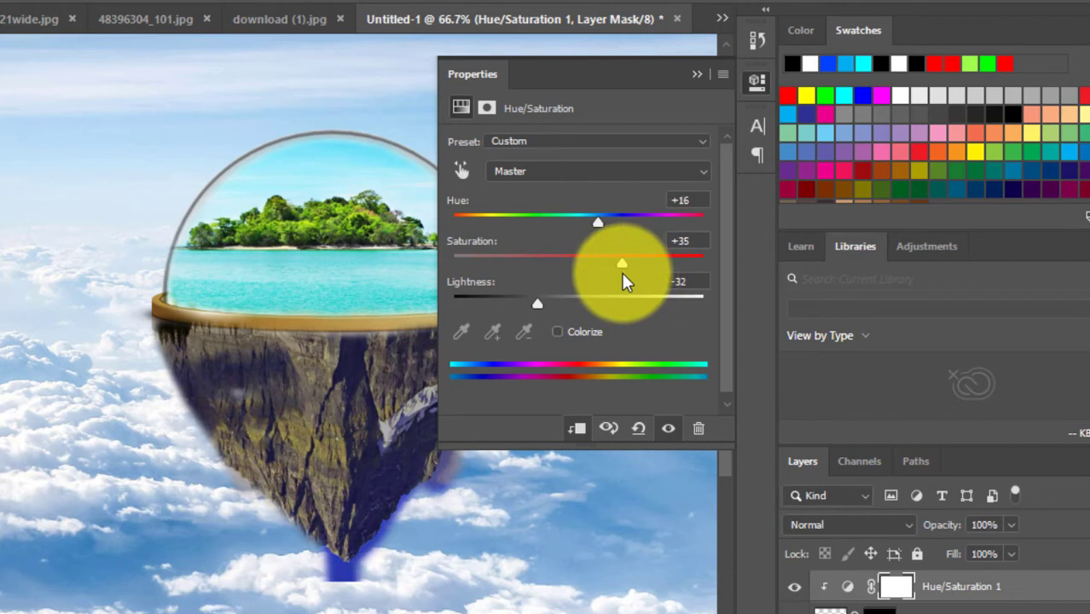
left_click(697, 75)
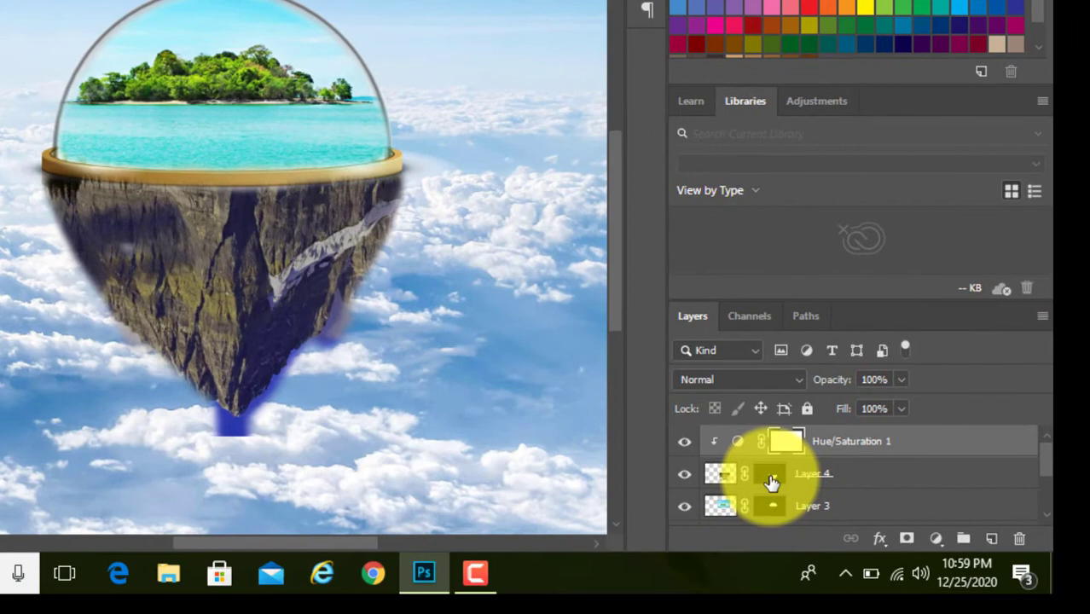
Mask out the remaining blue fringe around the mountain's tip and sides on Layer 4's mask.
left_click(881, 613)
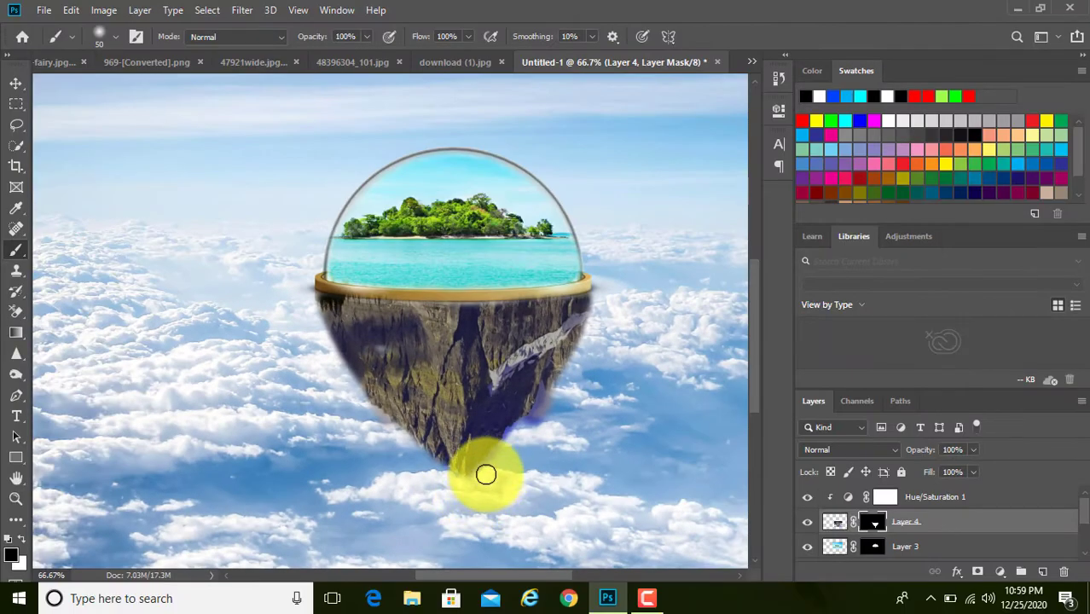
mouse_move(486, 474)
left_mouse_down()
mouse_move(550, 404)
mouse_move(528, 436)
mouse_move(545, 397)
mouse_move(487, 467)
left_mouse_up()
mouse_move(383, 431)
left_mouse_down()
mouse_move(317, 341)
mouse_move(333, 376)
mouse_move(304, 299)
mouse_move(343, 322)
mouse_move(328, 304)
mouse_move(347, 333)
mouse_move(326, 303)
left_mouse_up()
key("bracketleft")
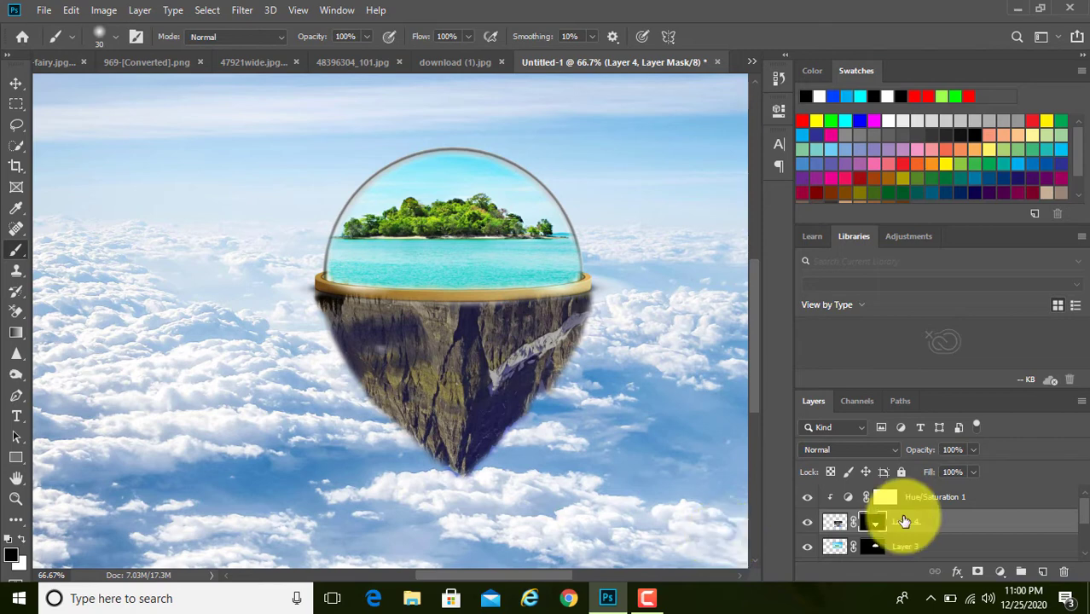
Bring the blue water wave picture into Untitled-1 as a new layer over the dome.
left_click(841, 531)
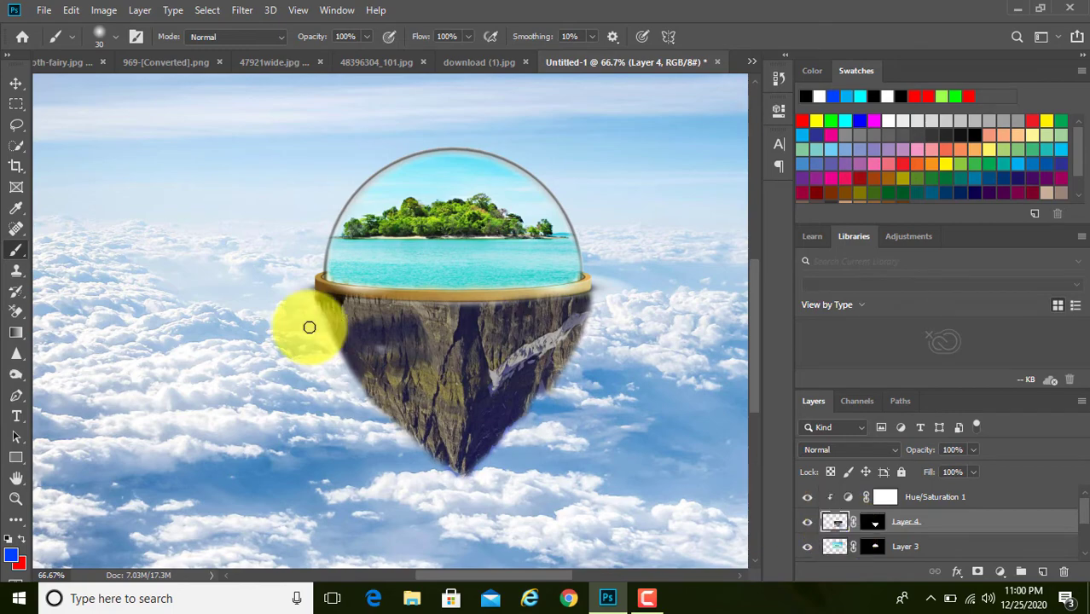
left_click(16, 83)
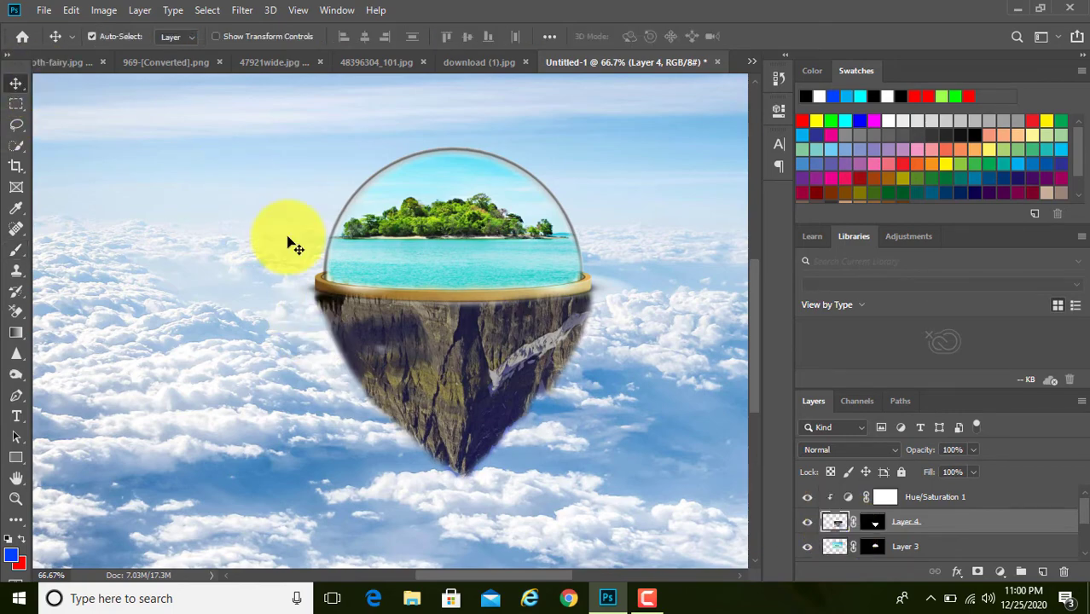
left_click_drag(479, 287, 432, 287)
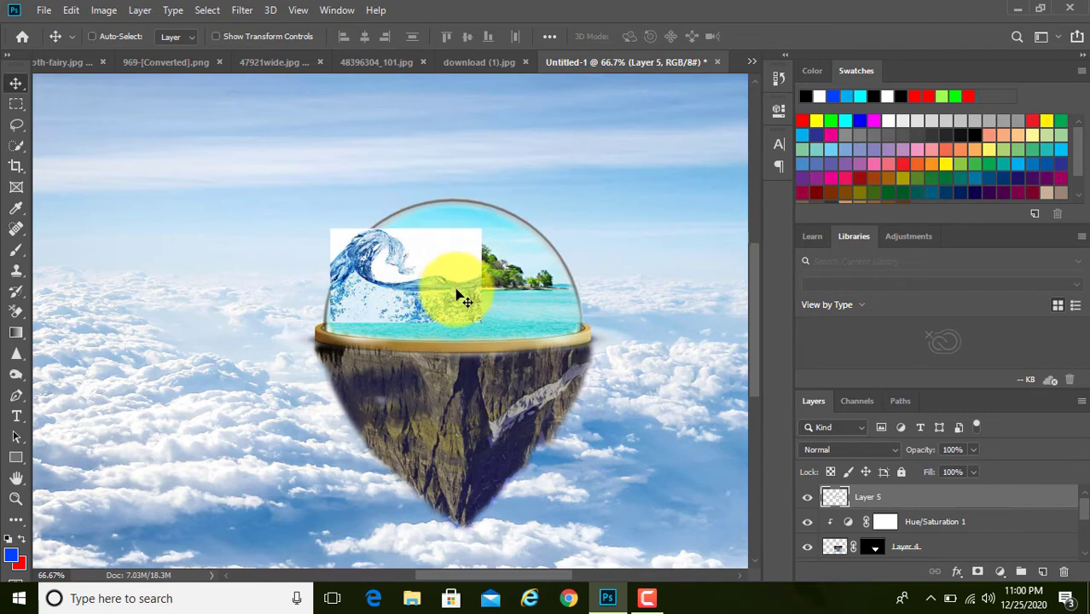
Stretch the wave picture to the dome's width and move it down to cover the golden base.
key("ctrl+t")
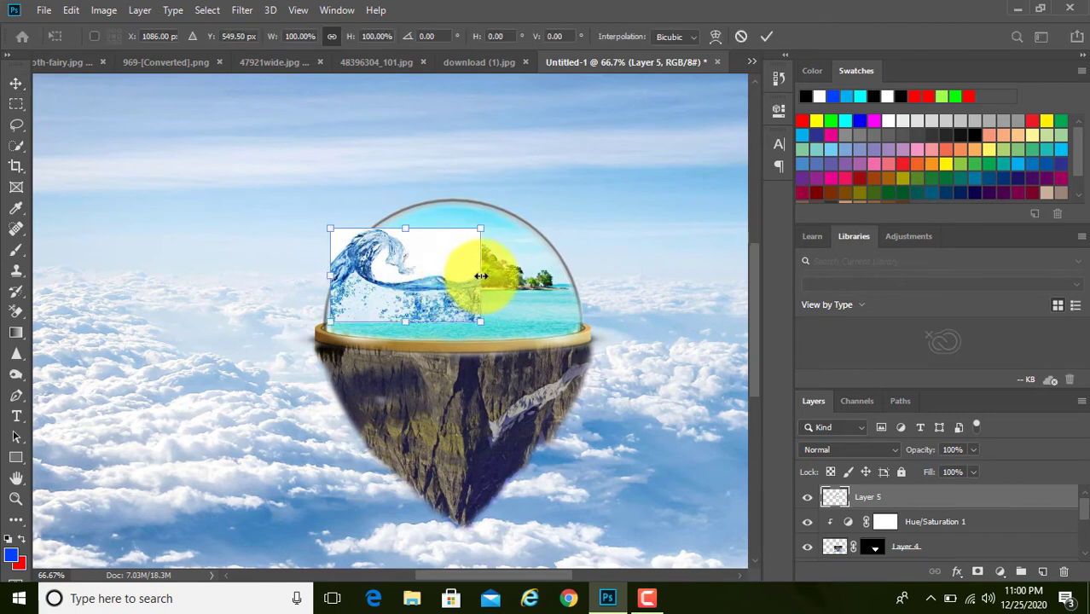
left_click_drag(482, 275, 587, 275)
left_click_drag(330, 276, 325, 276)
left_click_drag(472, 300, 462, 360)
left_click_drag(483, 324, 475, 323)
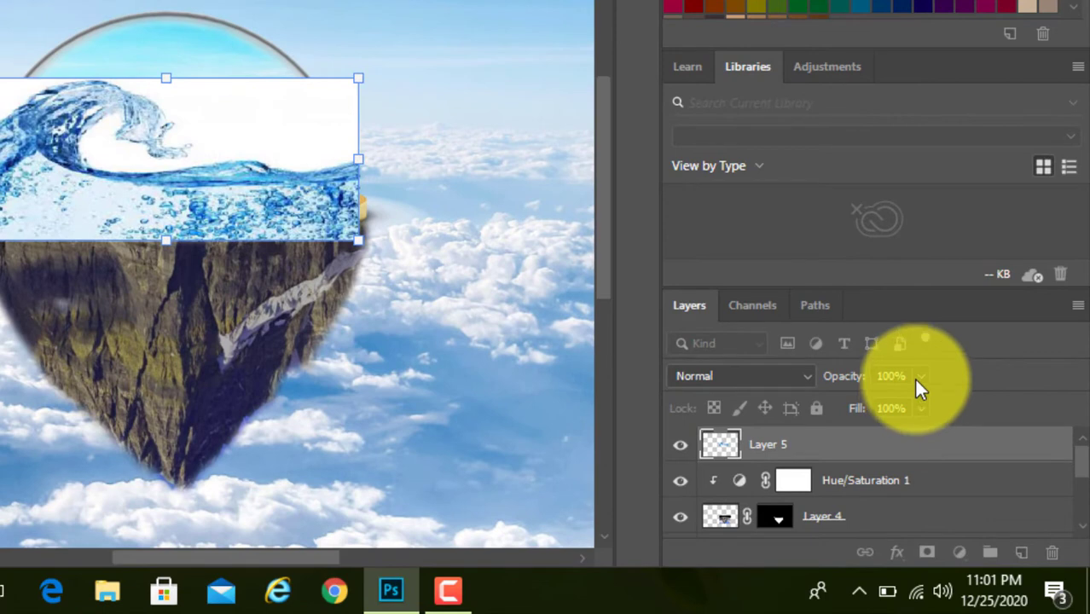
Lower the wave layer's opacity to 64% and apply its transform.
left_click(921, 377)
left_click_drag(921, 401, 884, 417)
key("Return")
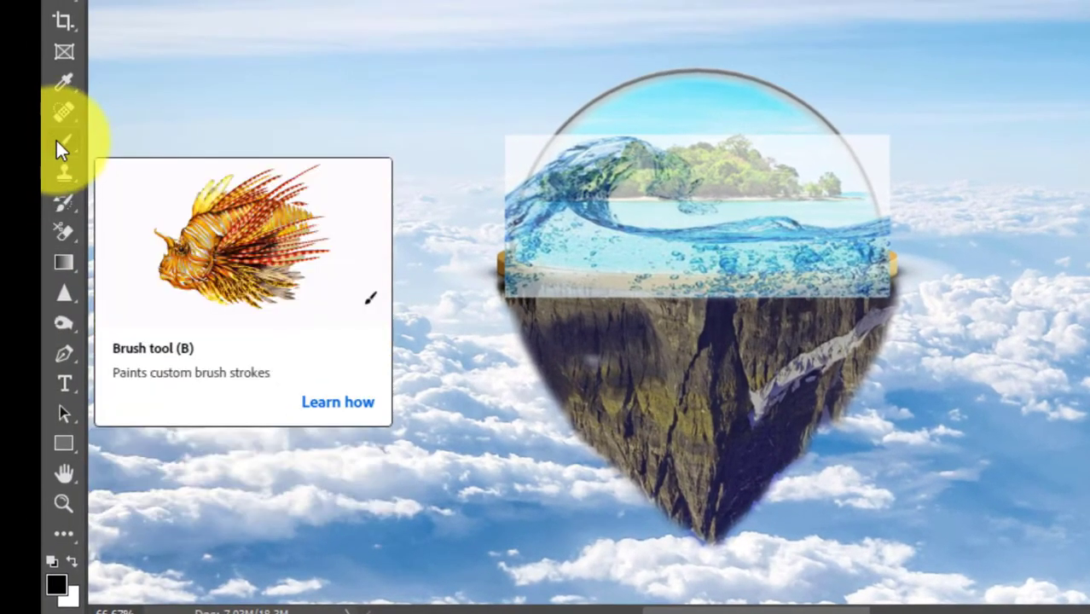
Add a layer mask to the wave layer for brushing and restore the layer's opacity to 100%.
left_click(58, 139)
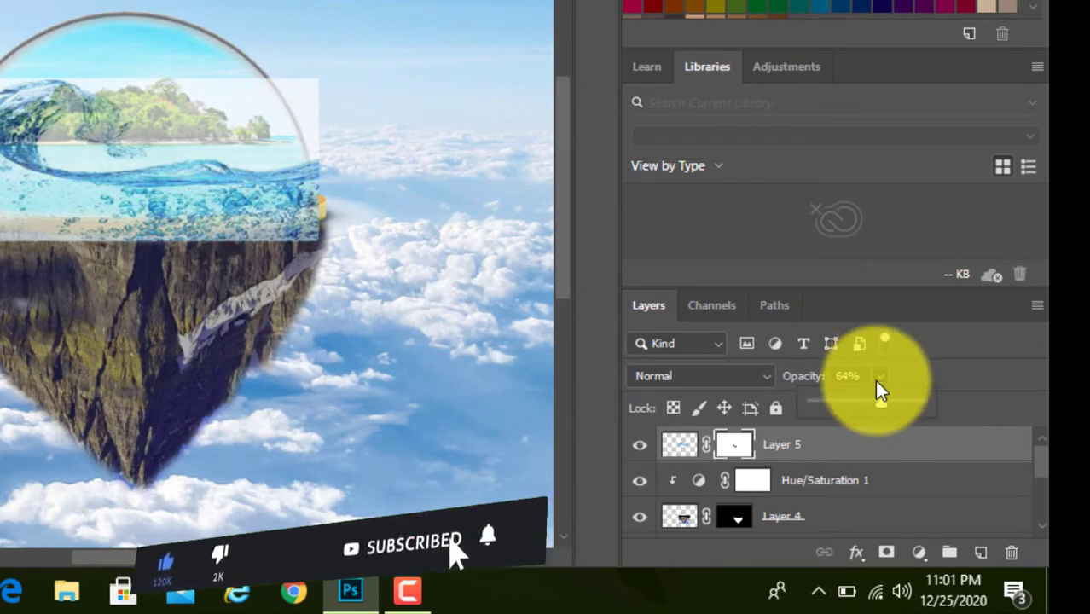
left_click(881, 408)
left_click_drag(881, 404, 940, 400)
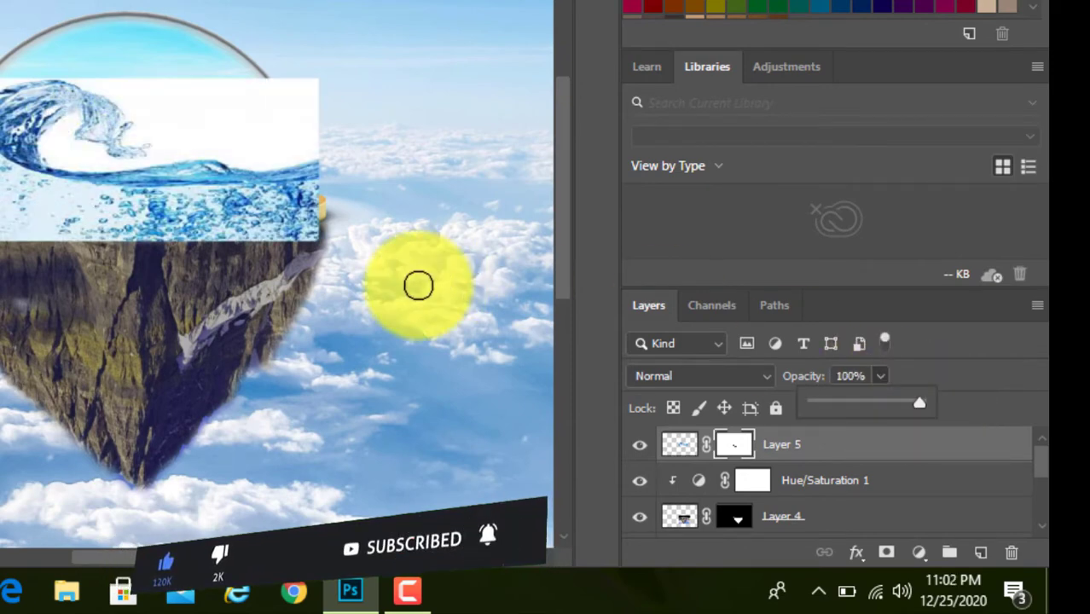
Mask out the wave picture outside the dome, over the golden base and across the white area covering the island.
left_click(330, 226)
left_click_drag(243, 258, 315, 227)
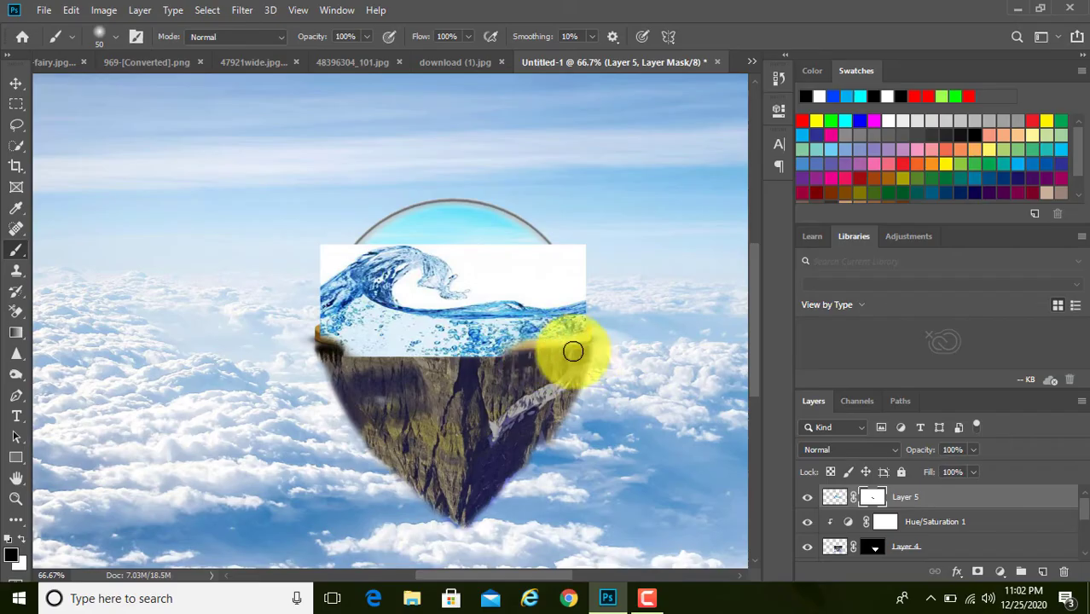
mouse_move(572, 351)
left_mouse_down()
mouse_move(349, 355)
mouse_move(442, 371)
mouse_move(350, 220)
mouse_move(314, 311)
left_mouse_up()
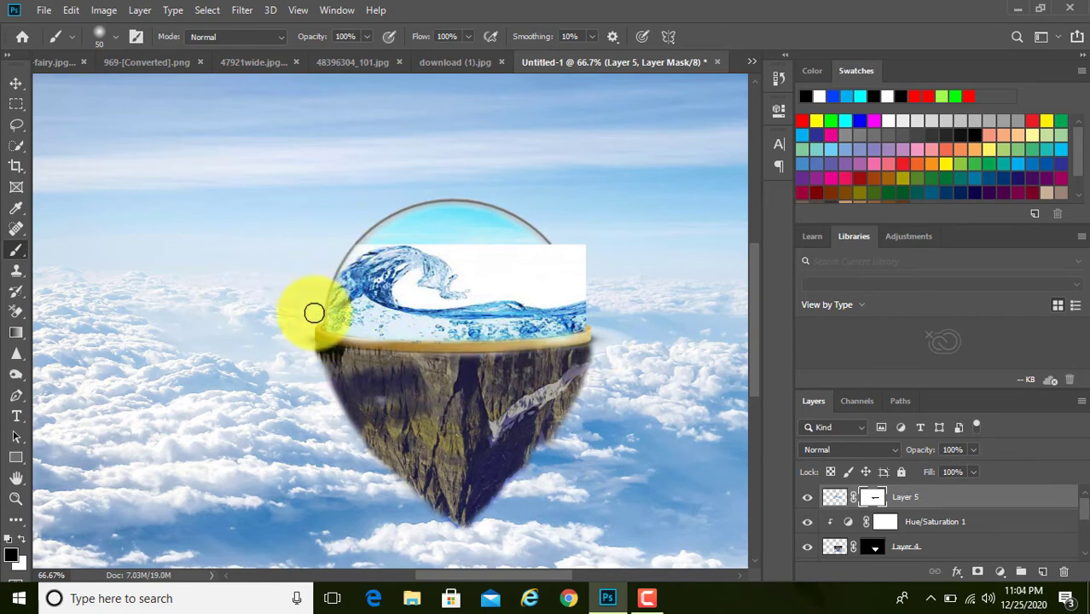
mouse_move(530, 211)
left_mouse_down()
mouse_move(577, 256)
mouse_move(599, 319)
mouse_move(528, 246)
mouse_move(460, 282)
mouse_move(545, 268)
mouse_move(513, 289)
mouse_move(465, 290)
left_mouse_up()
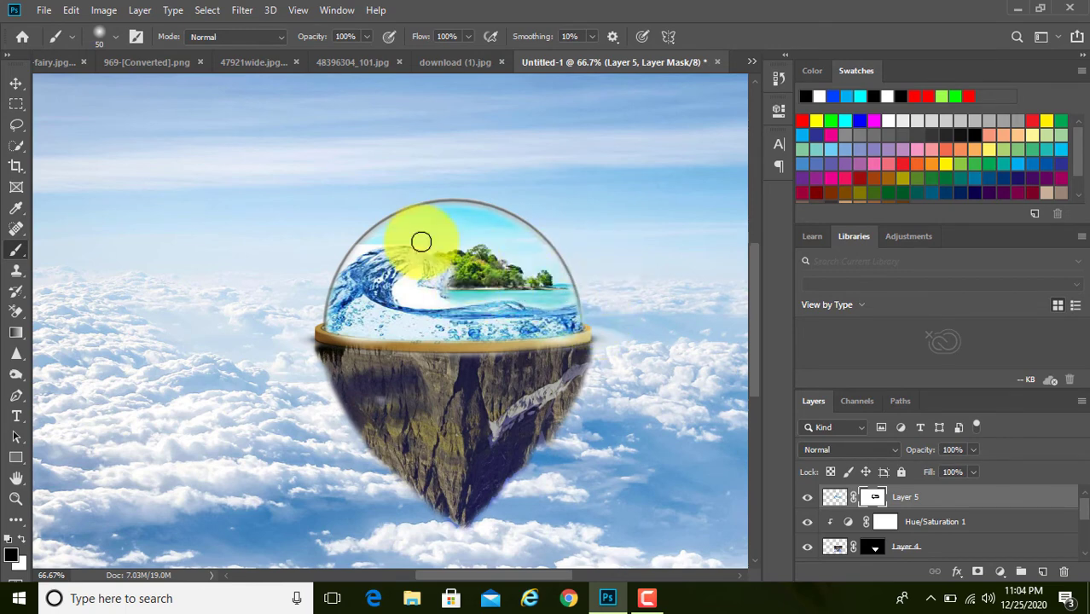
Mask out the leftover white inside and around the wave's curl with a smaller 20 px brush.
key("bracketleft")
key("bracketleft")
key("bracketleft")
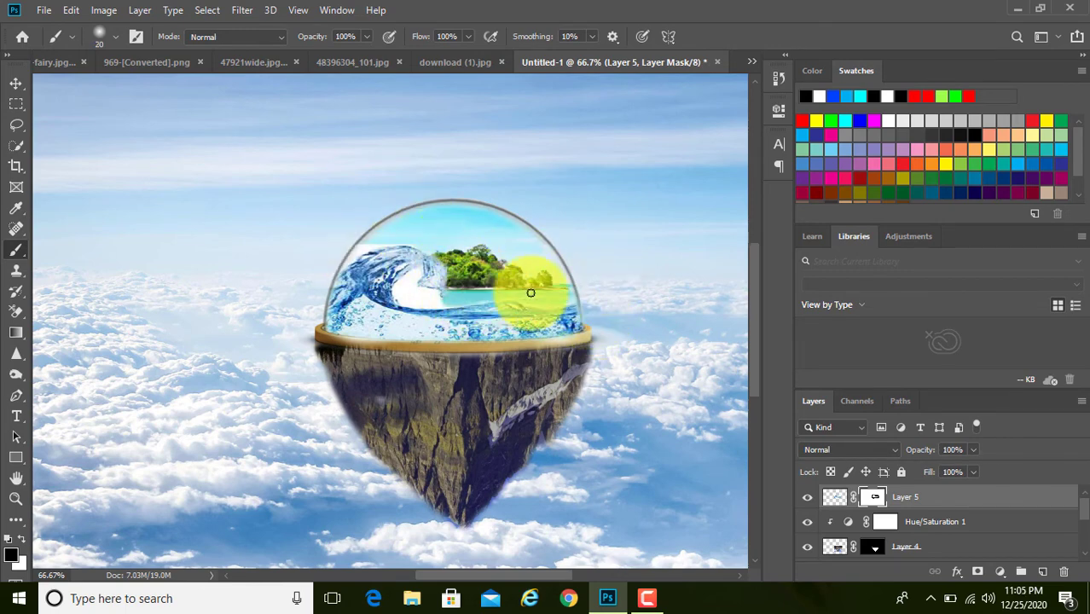
mouse_move(404, 300)
left_mouse_down()
mouse_move(418, 270)
mouse_move(435, 298)
mouse_move(376, 243)
mouse_move(350, 261)
mouse_move(471, 269)
left_mouse_up()
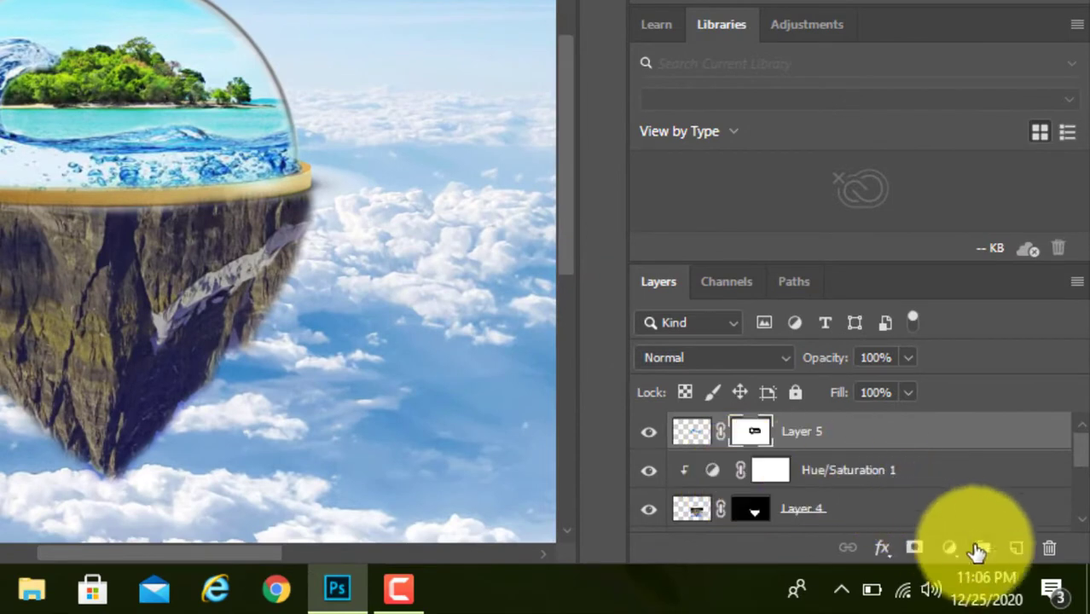
Add a Hue/Saturation adjustment clipped to the wave layer, setting hue to -24 and slightly lowering the saturation.
left_click(949, 549)
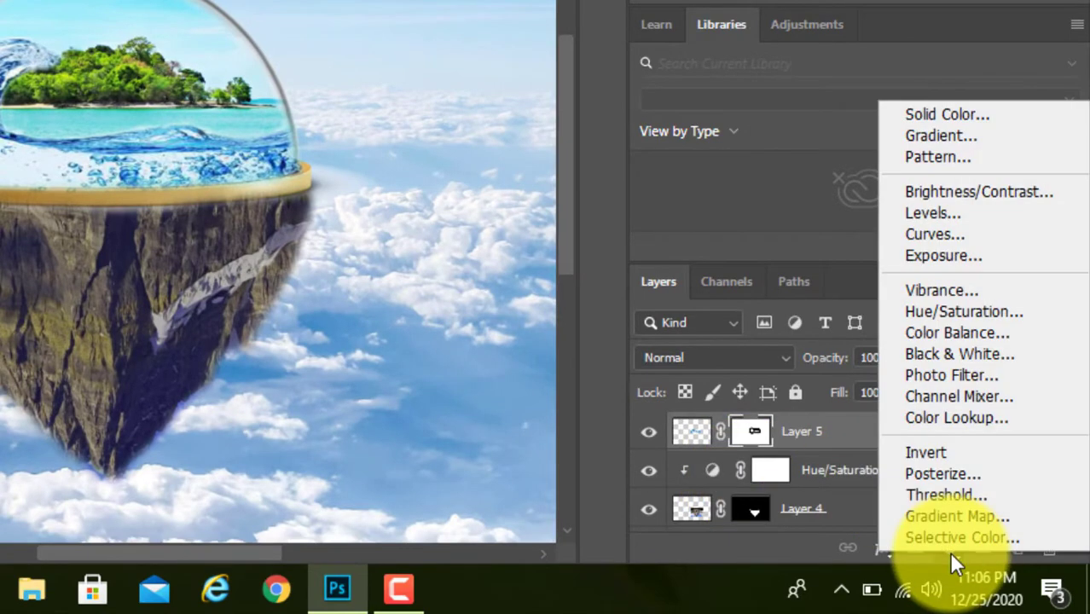
left_click(944, 310)
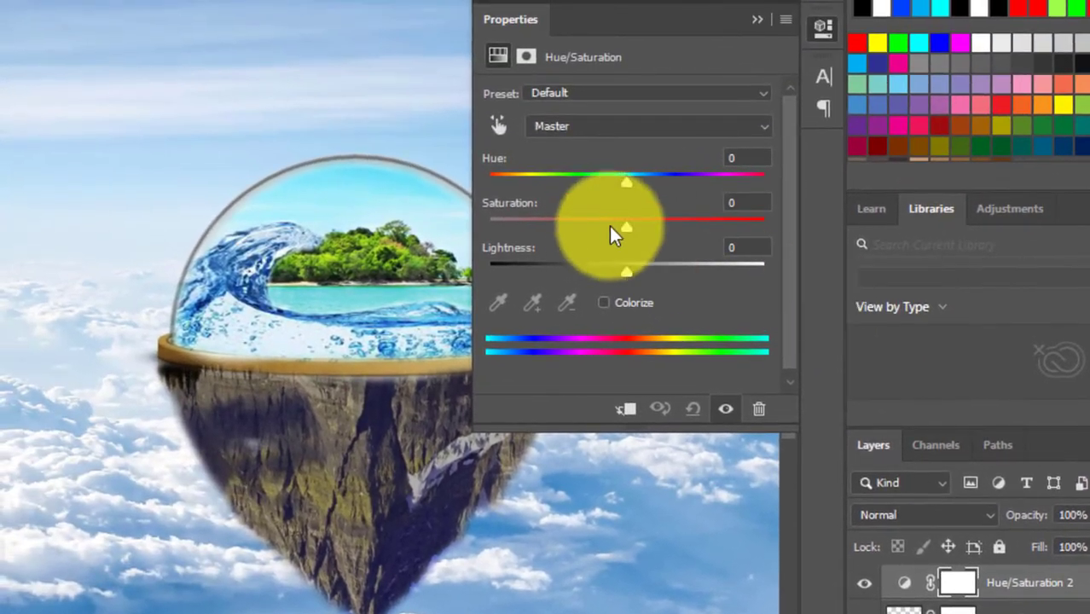
left_click(626, 409)
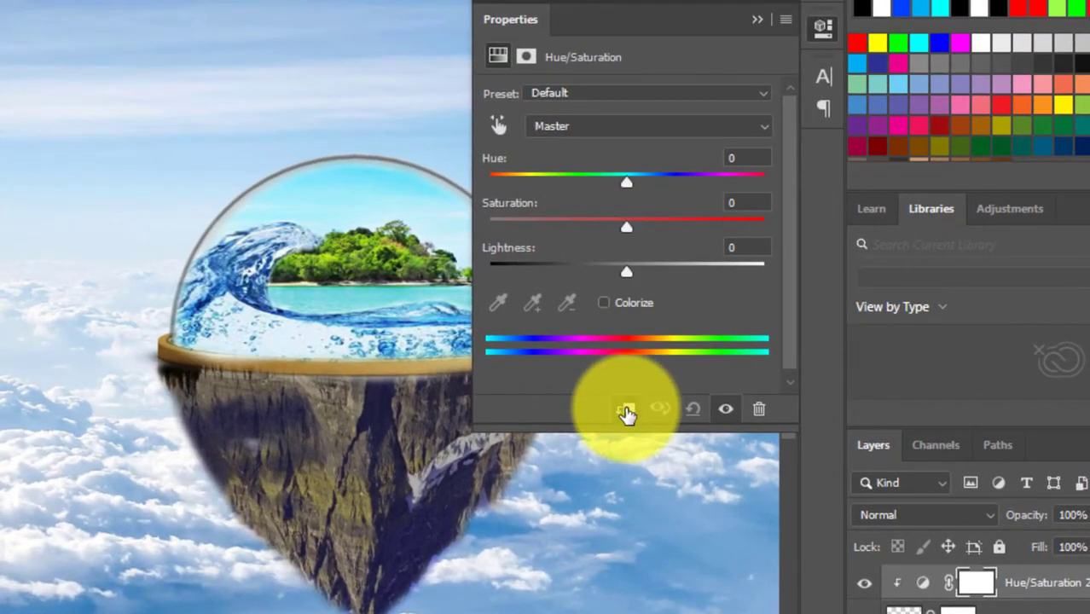
left_click_drag(627, 182, 595, 201)
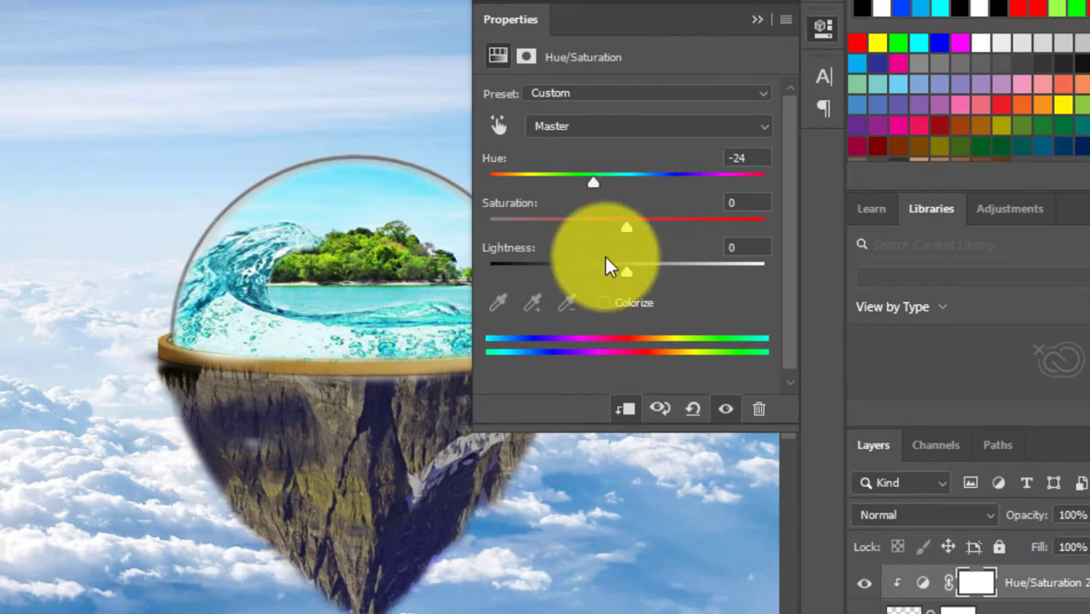
left_click_drag(626, 229, 621, 262)
left_click(756, 19)
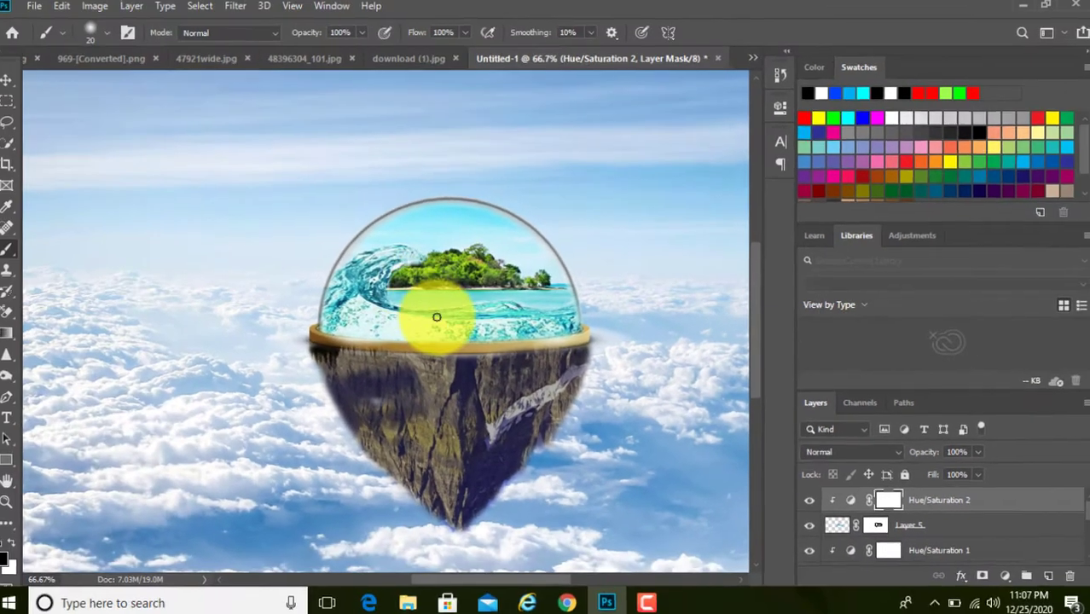
Paint out the wave's curl beside the island on the wave layer's mask, keeping the water splash along the base.
left_click(875, 522)
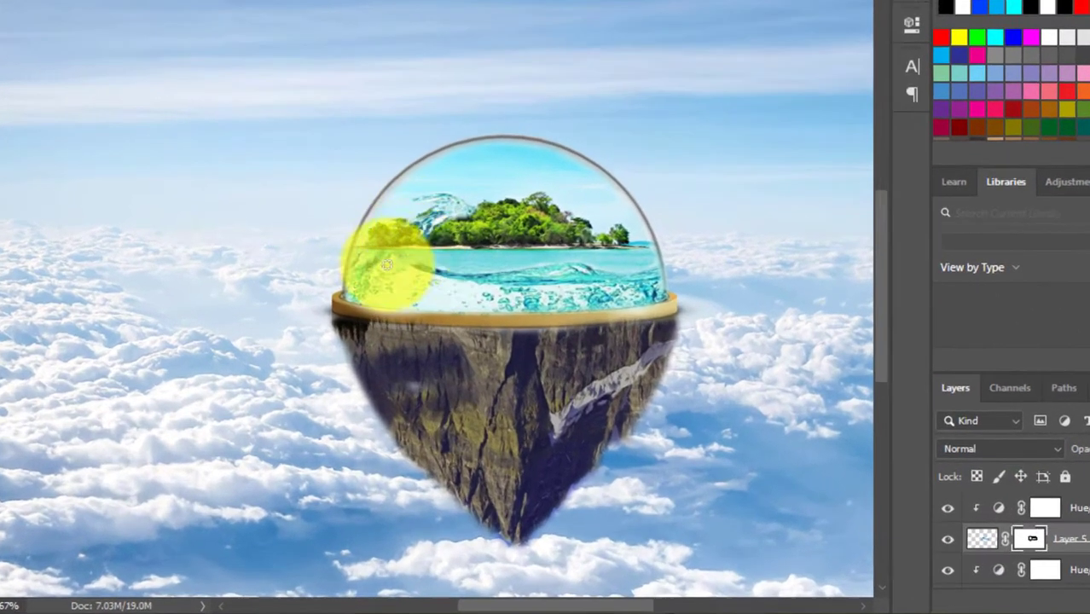
mouse_move(360, 254)
left_mouse_down()
mouse_move(415, 267)
mouse_move(613, 264)
mouse_move(389, 266)
mouse_move(366, 256)
mouse_move(480, 212)
mouse_move(428, 198)
mouse_move(484, 205)
mouse_move(412, 214)
mouse_move(403, 259)
mouse_move(377, 265)
mouse_move(488, 257)
mouse_move(366, 267)
mouse_move(422, 273)
mouse_move(602, 241)
mouse_move(439, 271)
mouse_move(485, 279)
mouse_move(503, 210)
left_mouse_up()
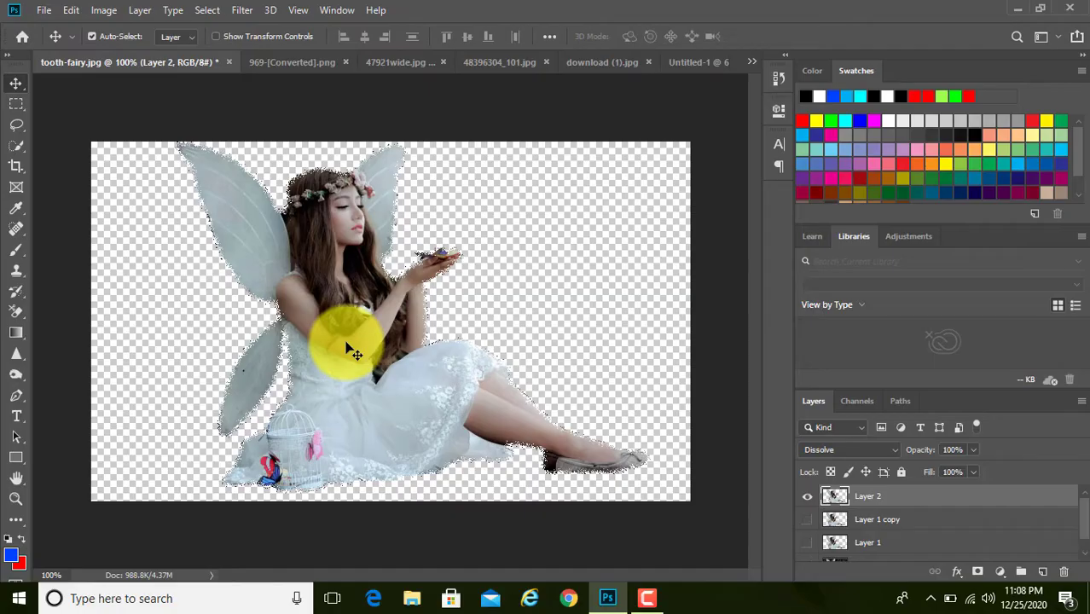
Bring the cut-out fairy from tooth-fairy.jpg into Untitled-1, scale her to about 70.6% and move her onto the dome's top.
left_click_drag(341, 348, 437, 224)
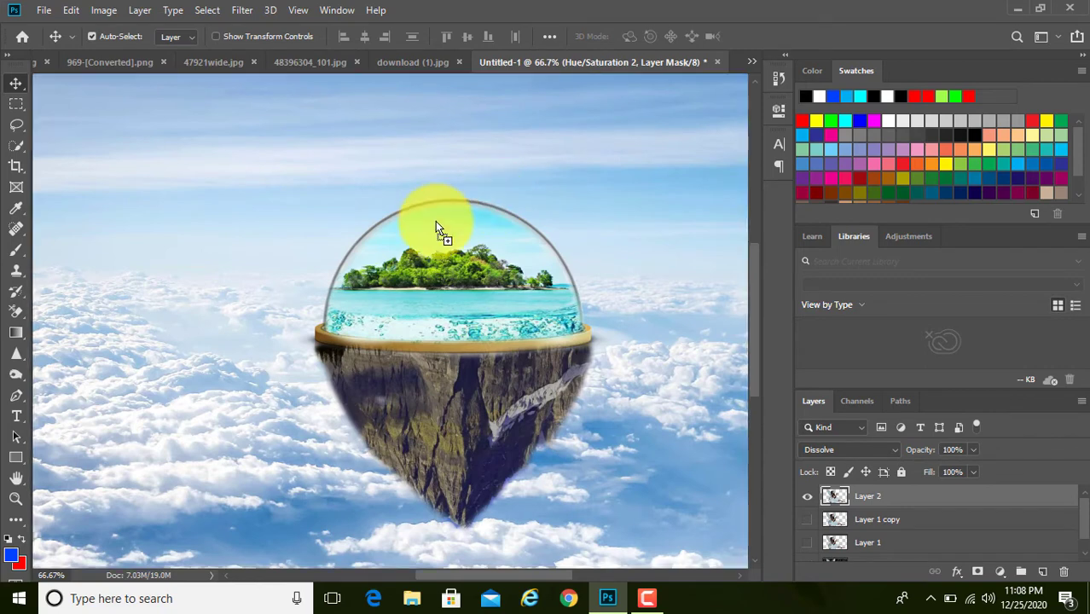
mouse_move(397, 258)
left_mouse_down()
mouse_move(432, 193)
mouse_move(397, 270)
left_mouse_up()
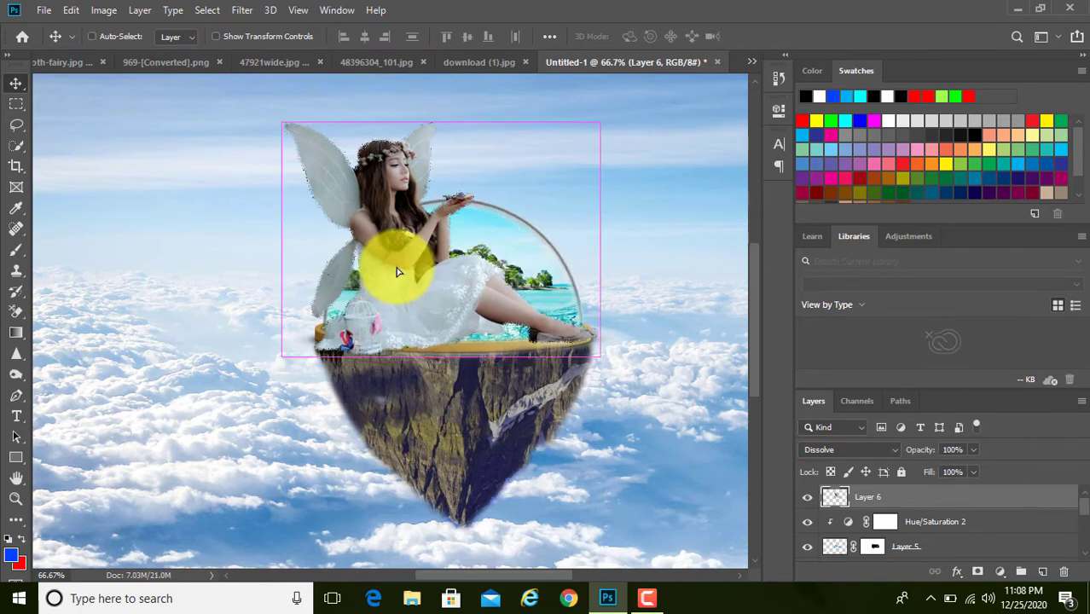
key("ctrl+t")
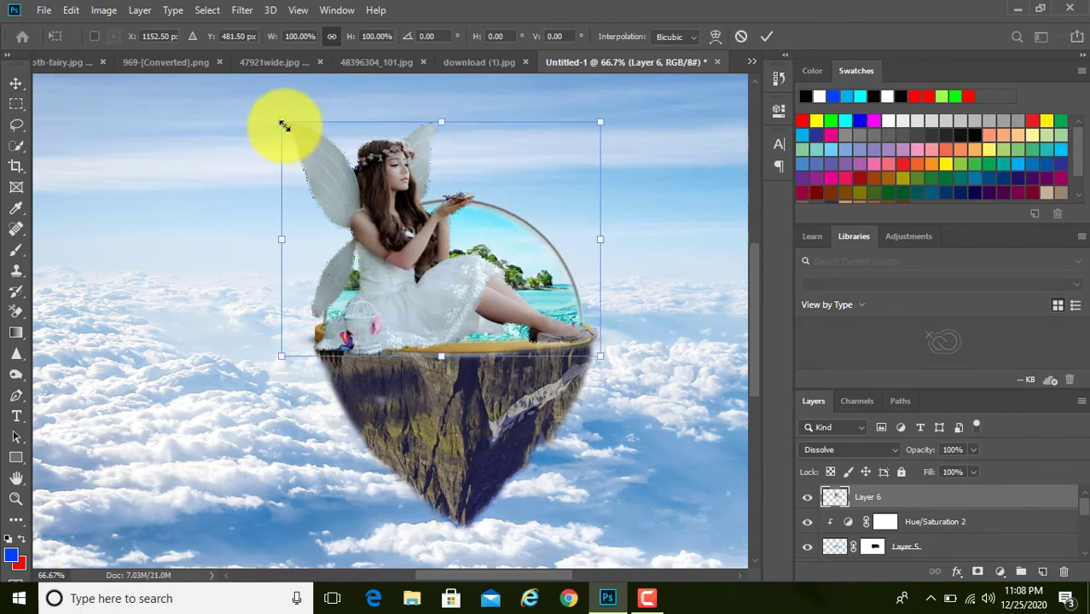
left_click_drag(284, 126, 376, 191)
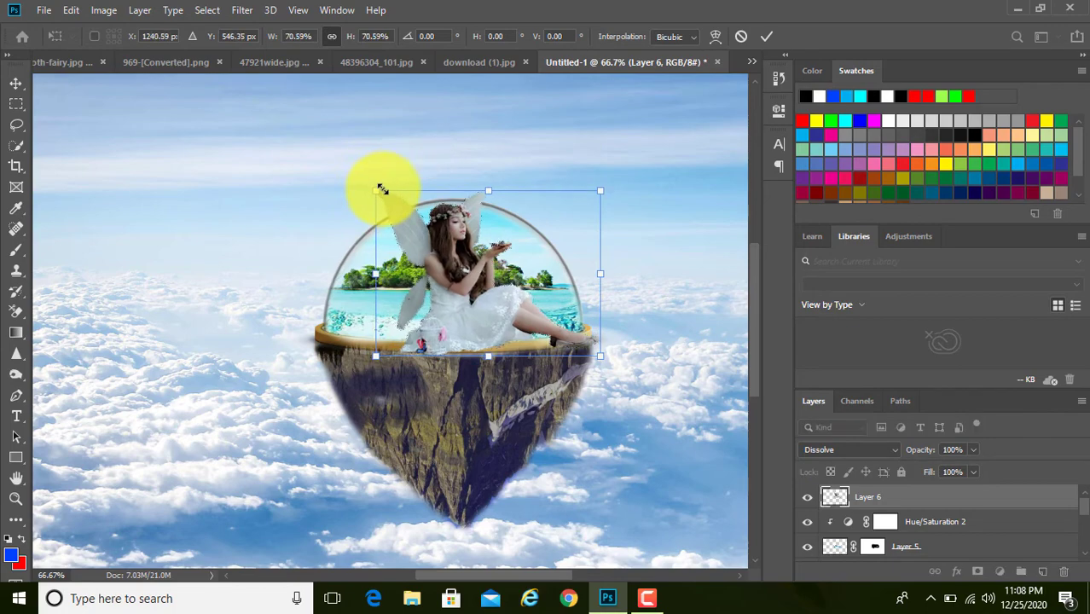
left_click_drag(454, 304, 422, 186)
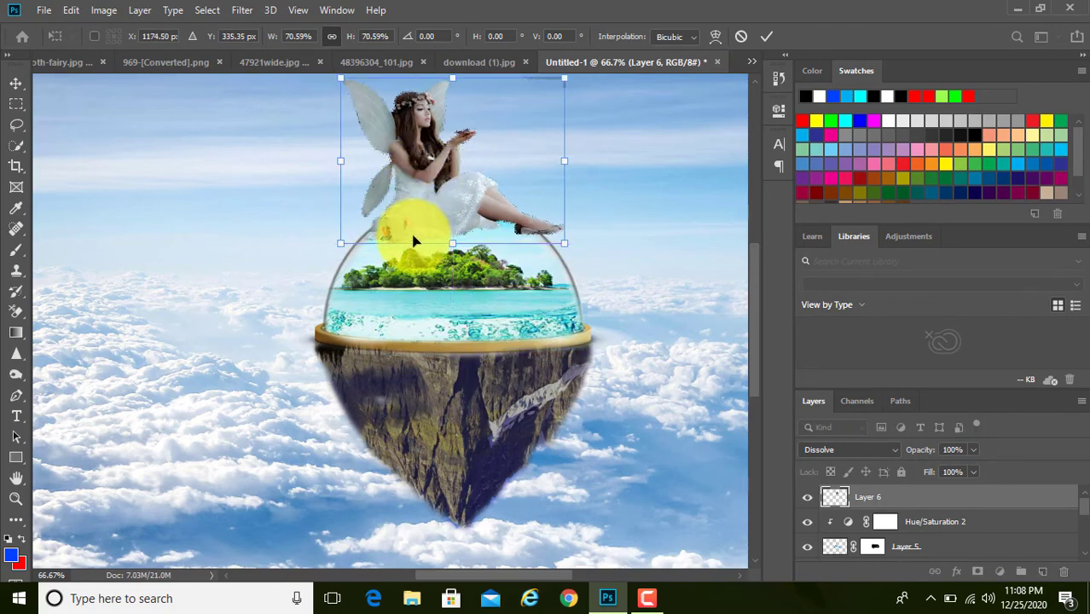
Flip the fairy horizontally, rotate her to about -5° and seat her on top of the dome, applying the transform.
scroll(413, 235, "up", 3)
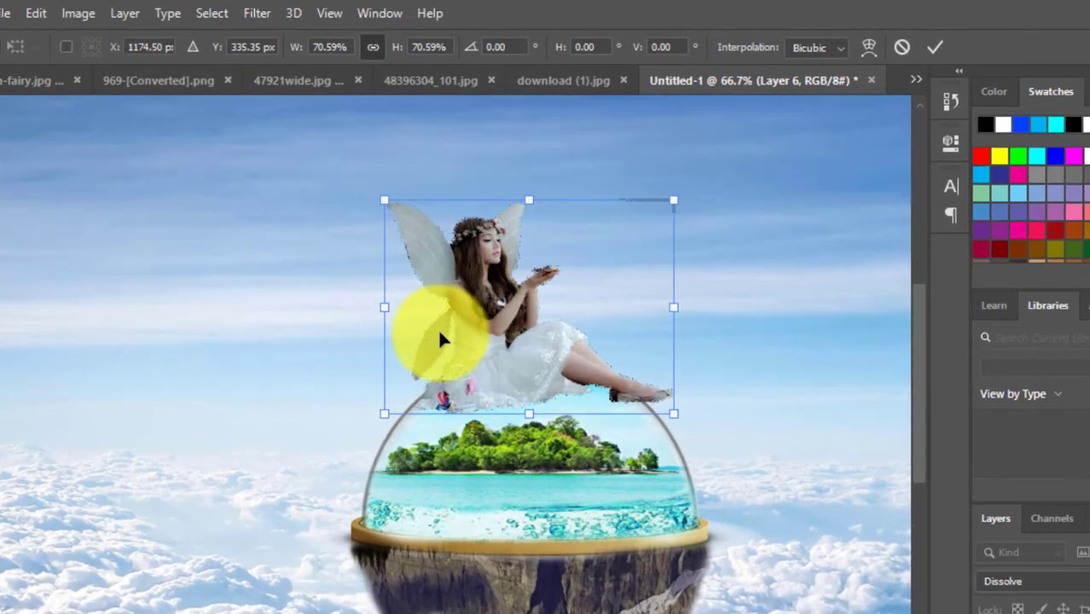
right_click(496, 345)
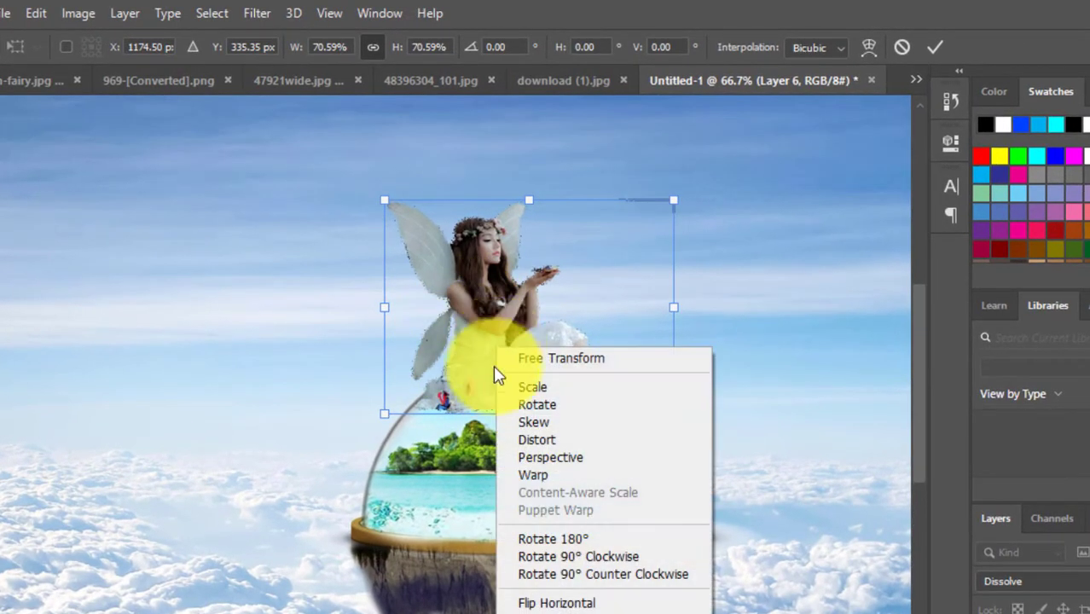
left_click(550, 601)
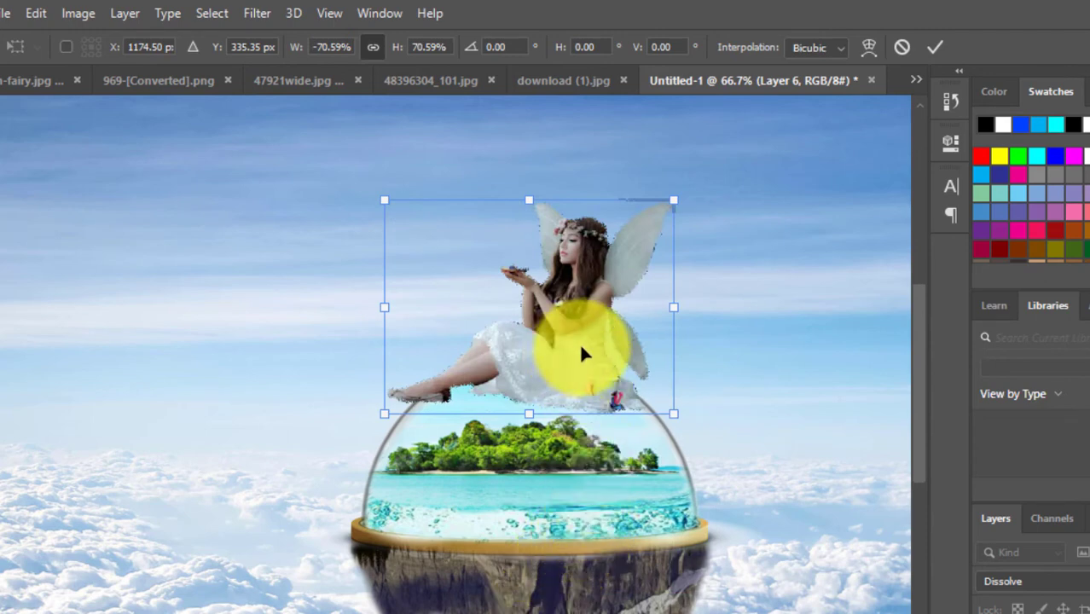
left_click_drag(581, 348, 562, 340)
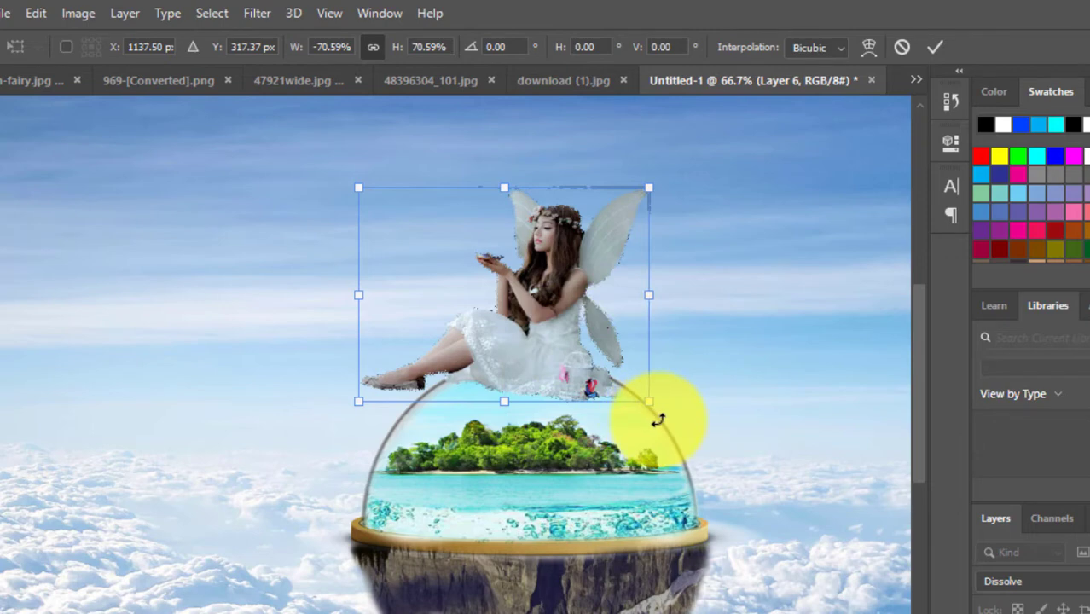
left_click_drag(658, 420, 671, 418)
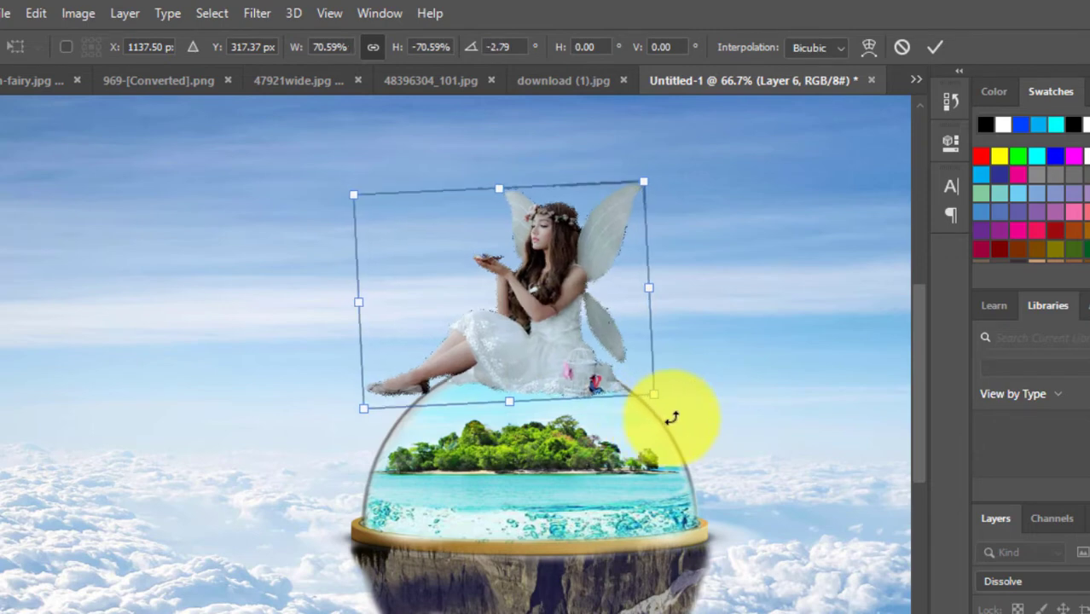
left_click_drag(561, 353, 560, 348)
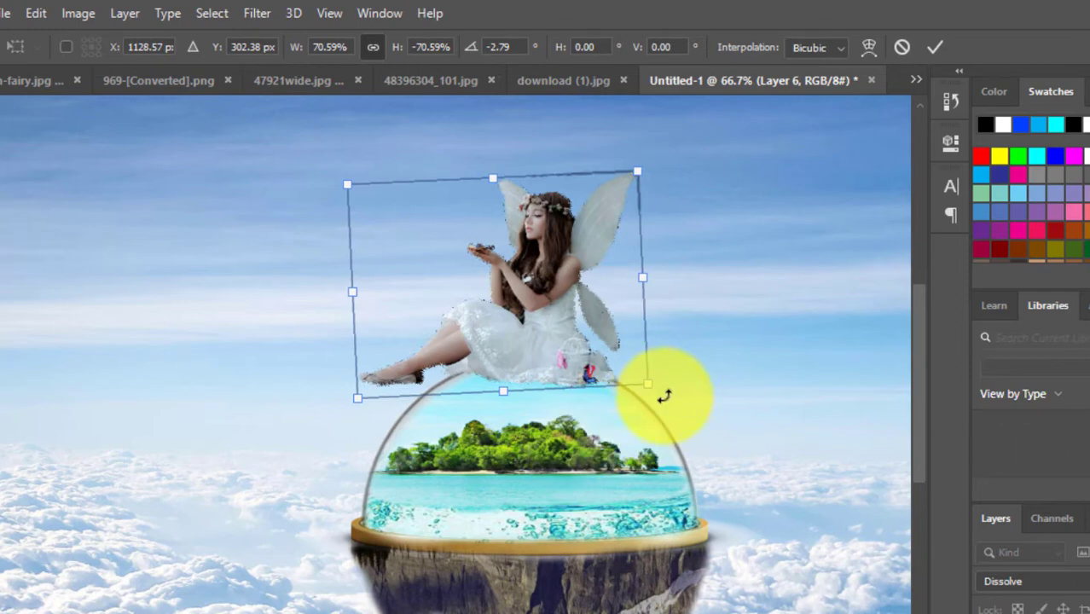
left_click_drag(666, 391, 665, 388)
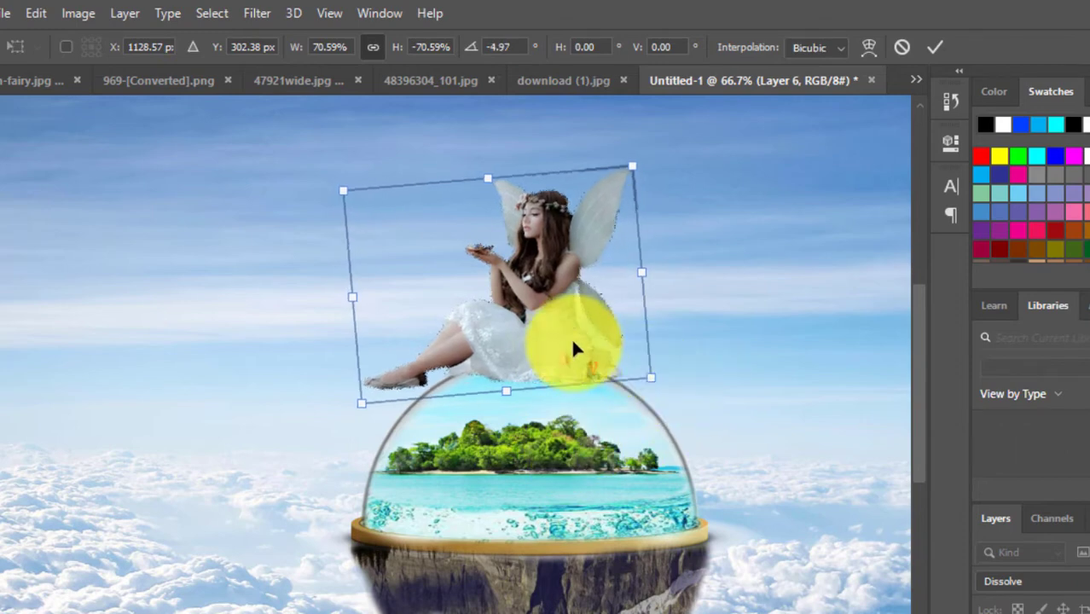
left_click_drag(570, 338, 568, 342)
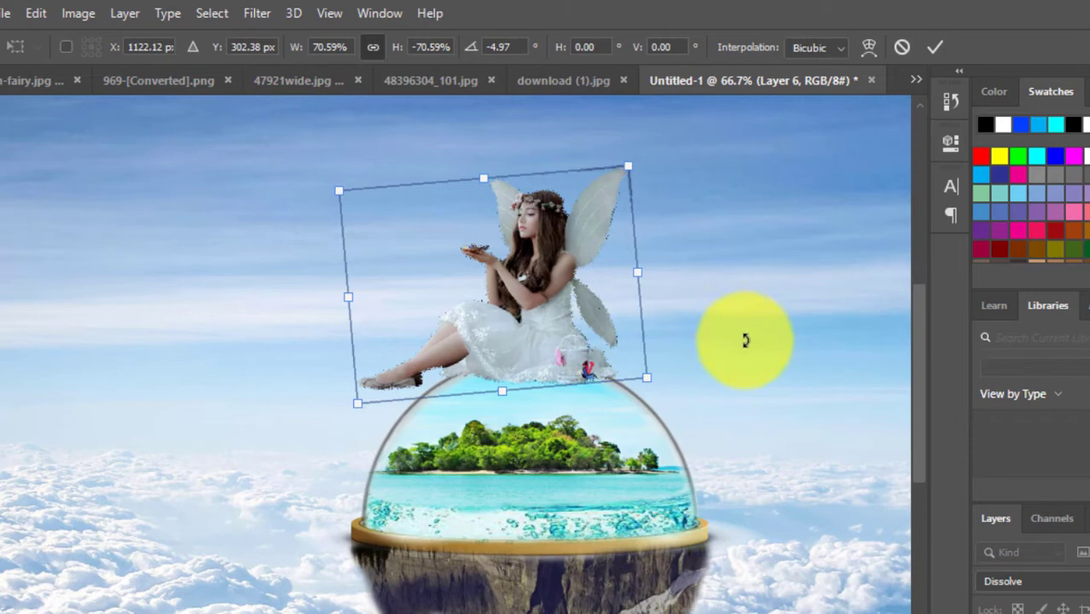
key("Return")
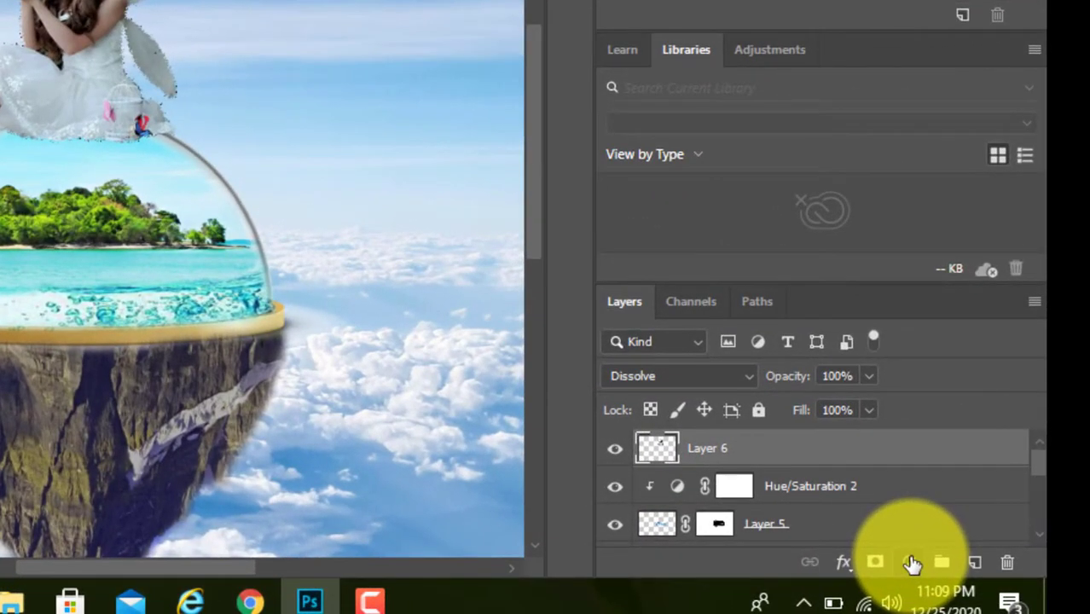
Add a Hue/Saturation adjustment clipped to the fairy layer with hue +12, saturation +58 and lightness +6.
left_click(910, 562)
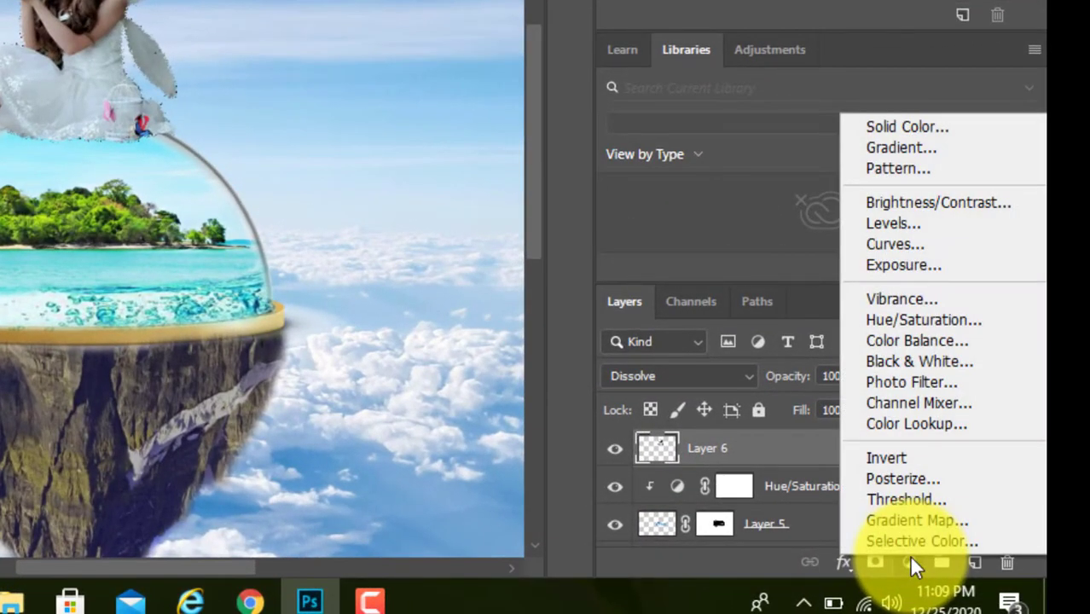
left_click(919, 321)
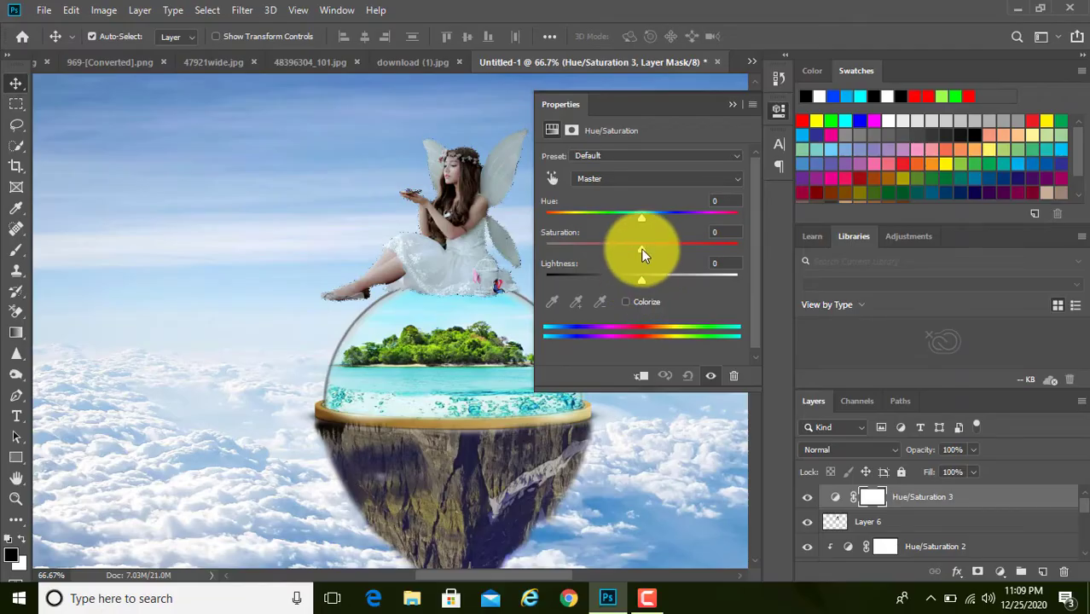
left_click_drag(666, 317, 738, 316)
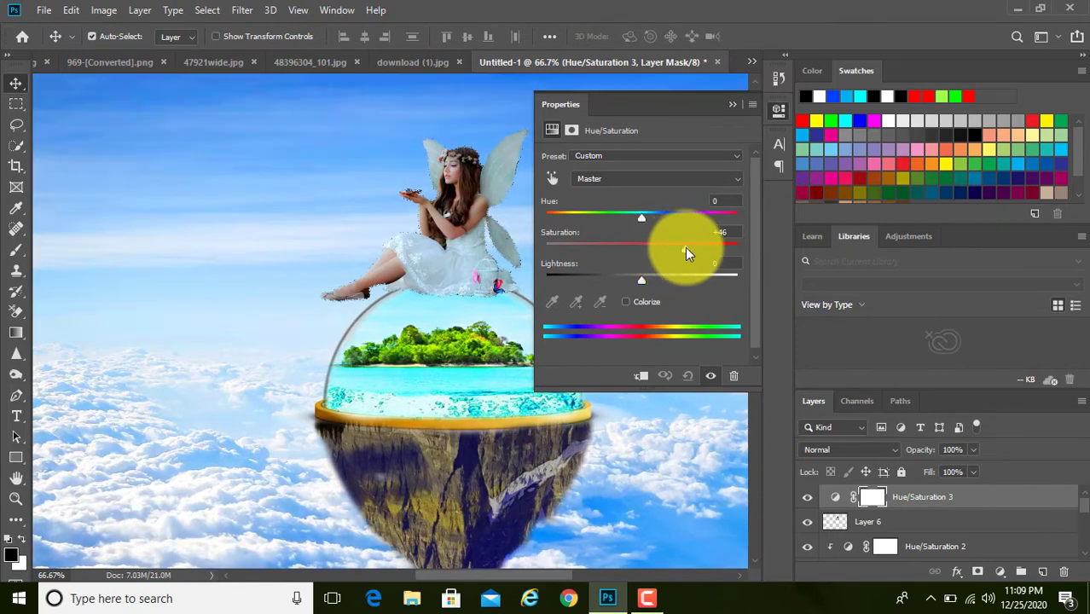
left_click_drag(685, 247, 684, 247)
left_click(640, 375)
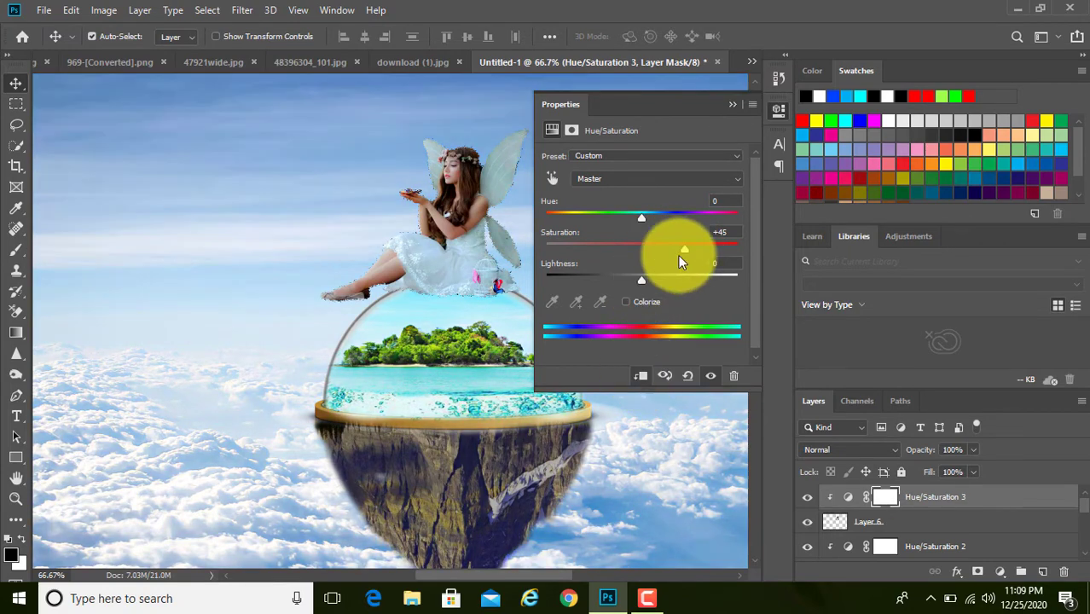
left_click_drag(641, 219, 663, 223)
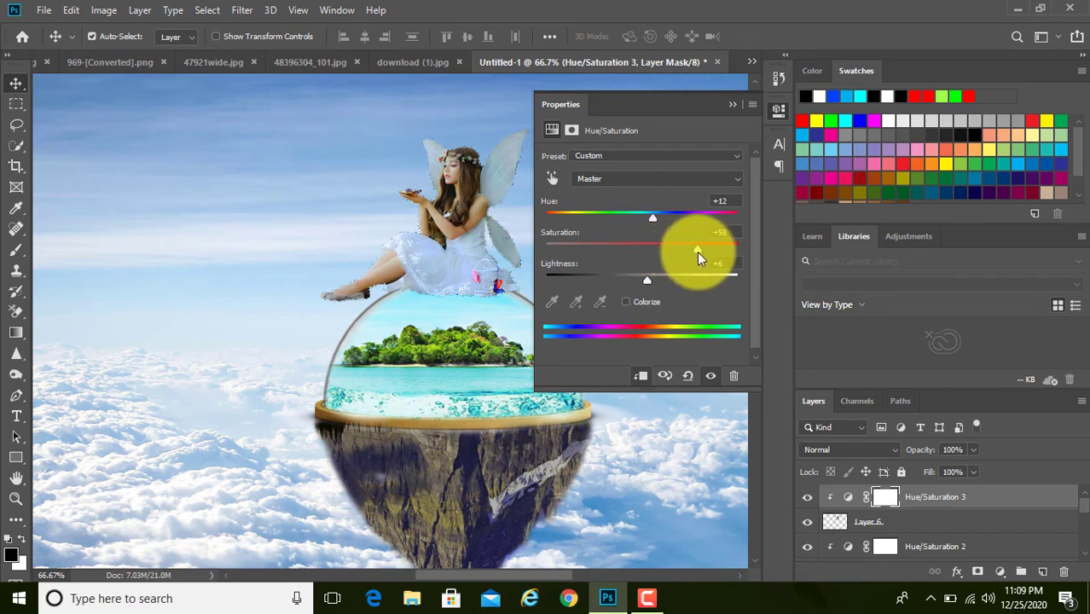
left_click(732, 105)
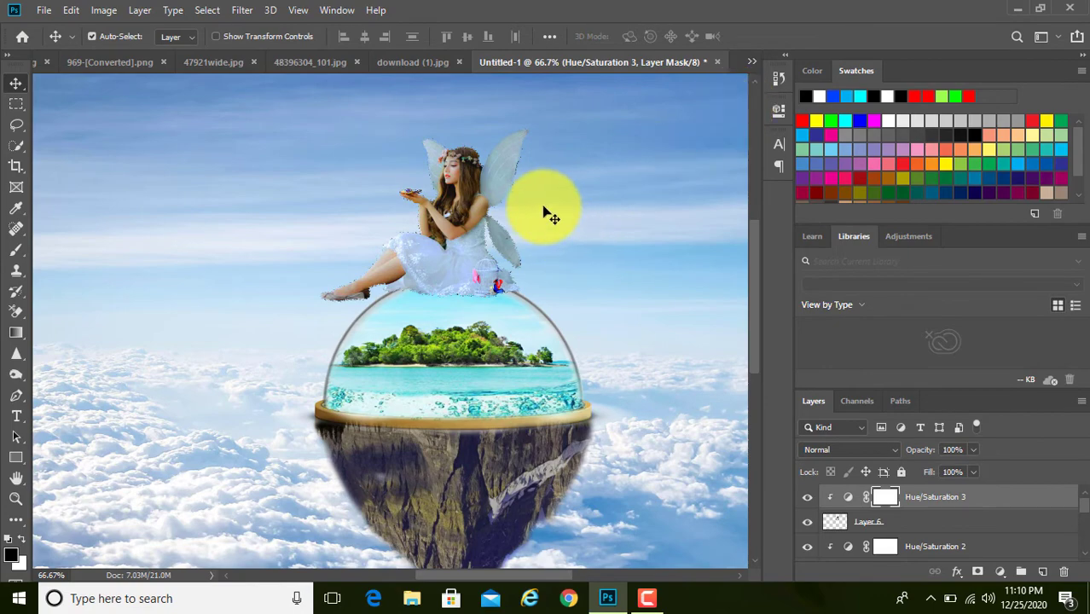
Select the fairy's white dress on Layer 6 with the Quick Selection tool, including the neckline detail and the shoulder strap.
key("ctrl+plus")
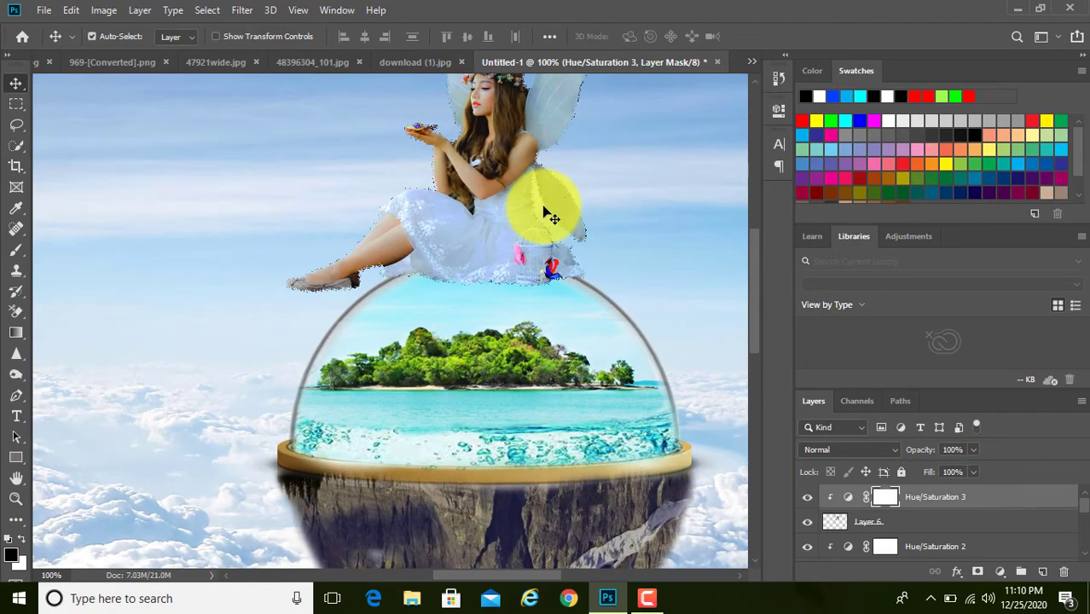
scroll(594, 170, "up", 3)
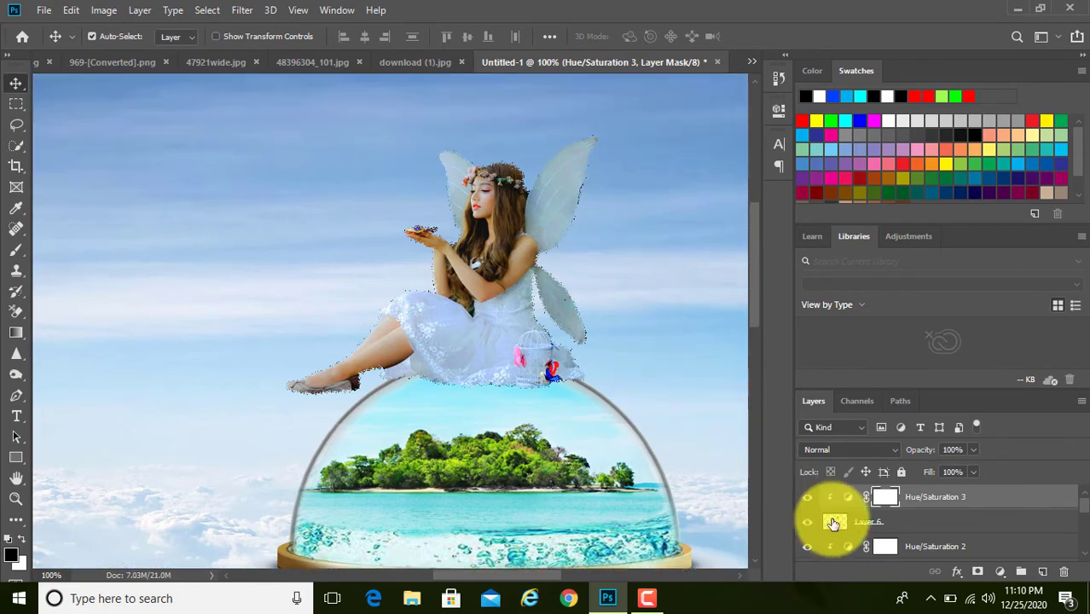
left_click(834, 523)
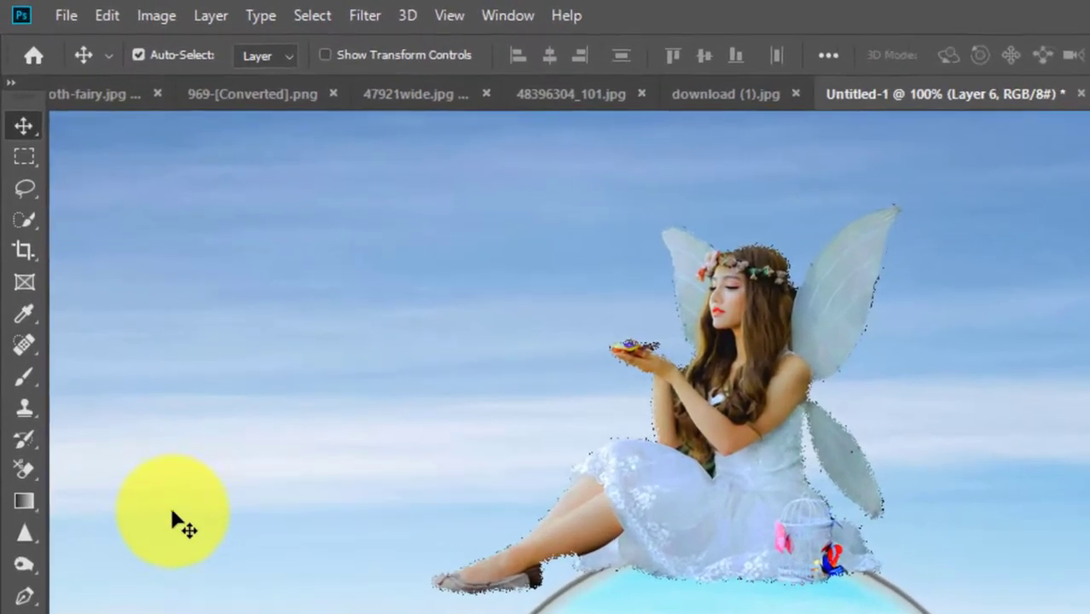
left_click(23, 224)
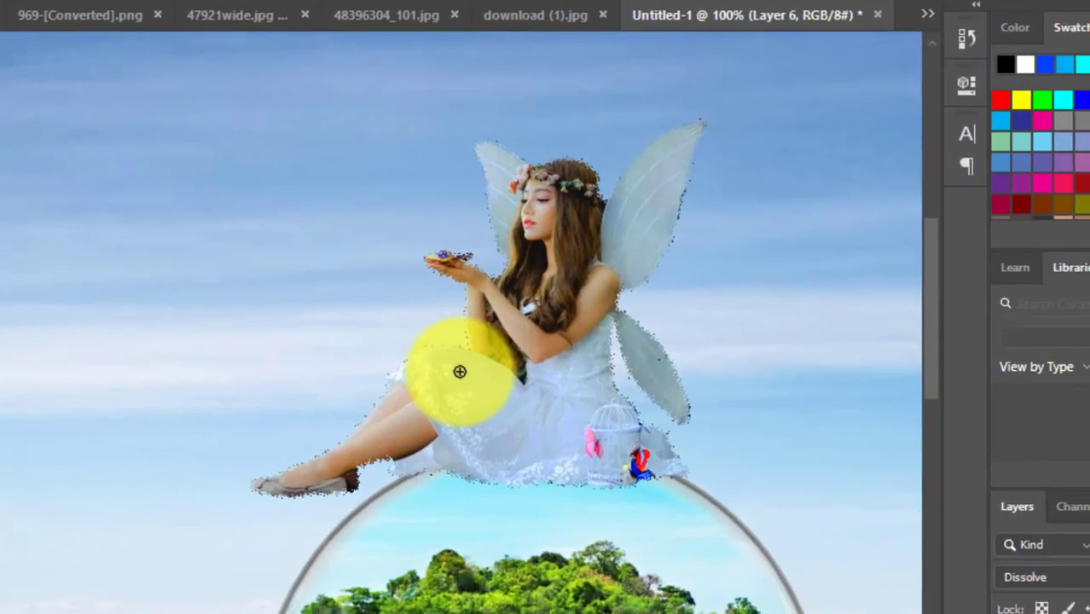
scroll(709, 507, "up", 1)
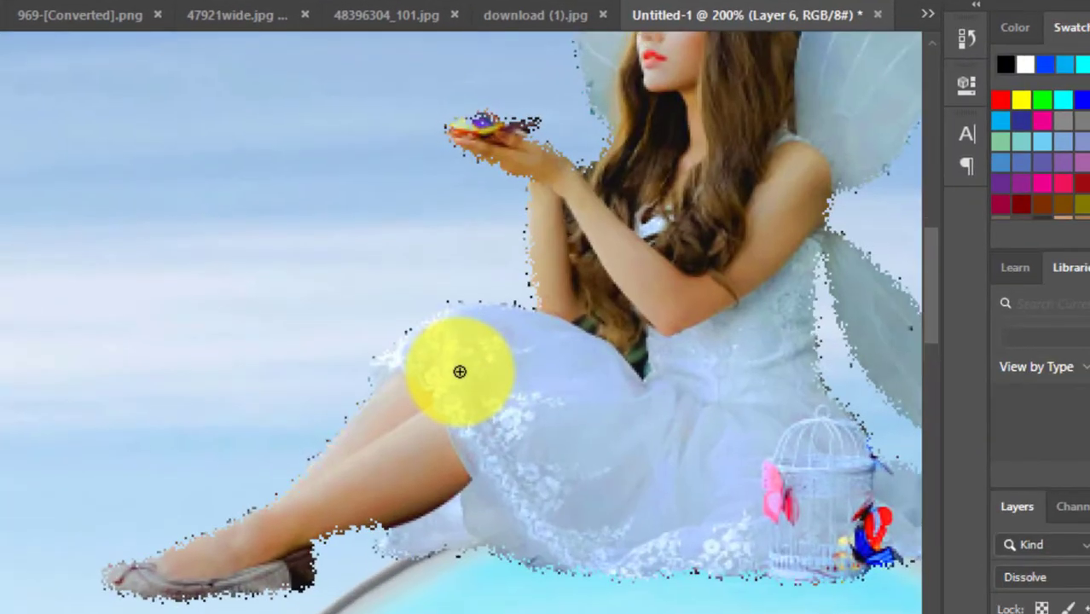
scroll(655, 323, "left", 5)
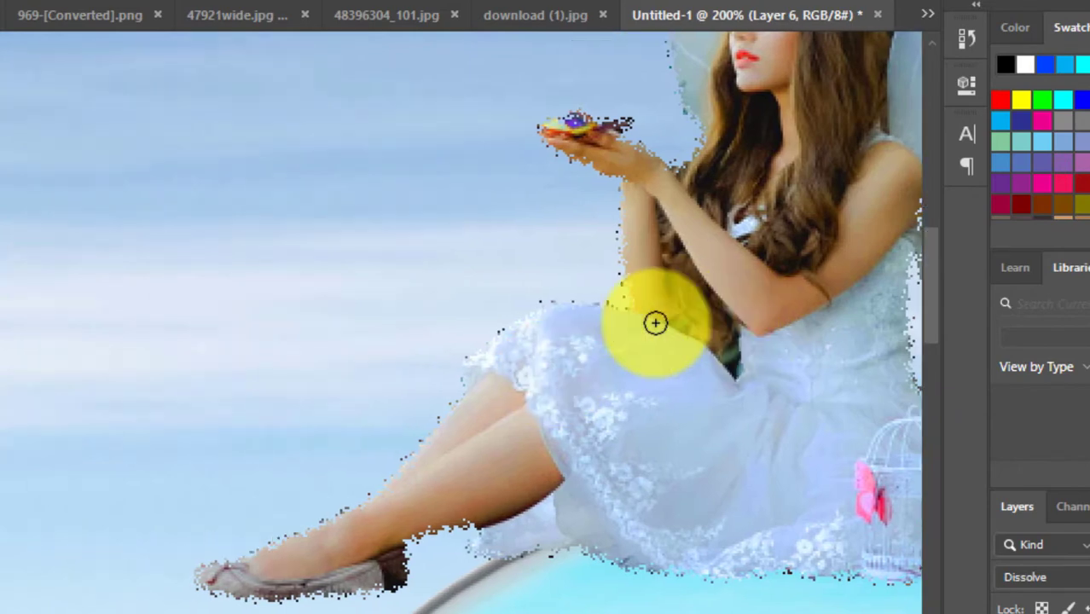
scroll(655, 322, "right", 6)
scroll(656, 322, "right", 4)
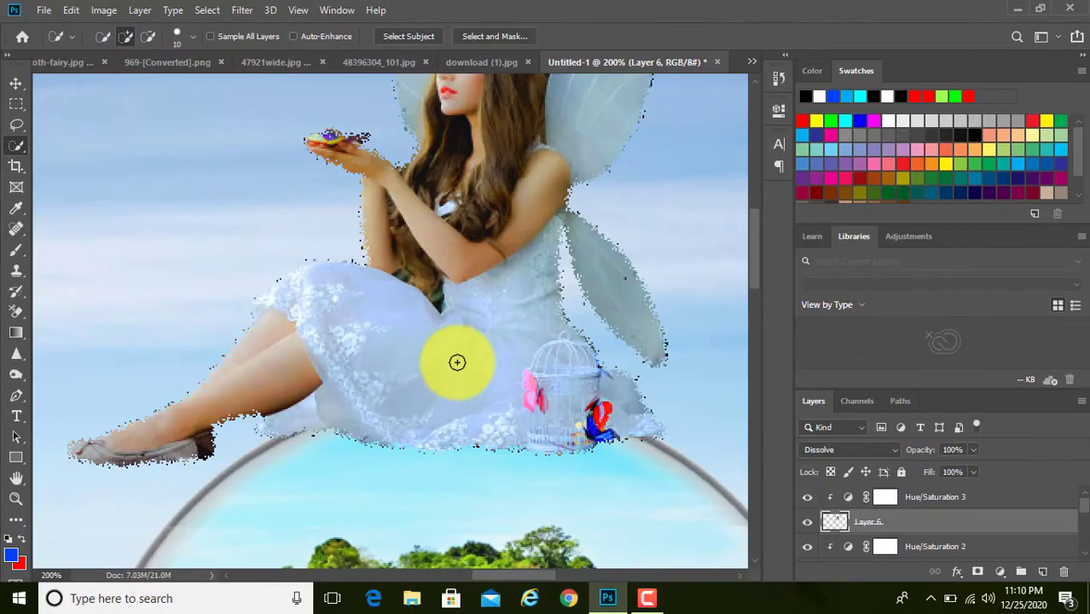
mouse_move(457, 362)
left_mouse_down()
mouse_move(311, 420)
mouse_move(245, 417)
mouse_move(274, 385)
mouse_move(307, 374)
left_mouse_up()
scroll(512, 331, "up", 3)
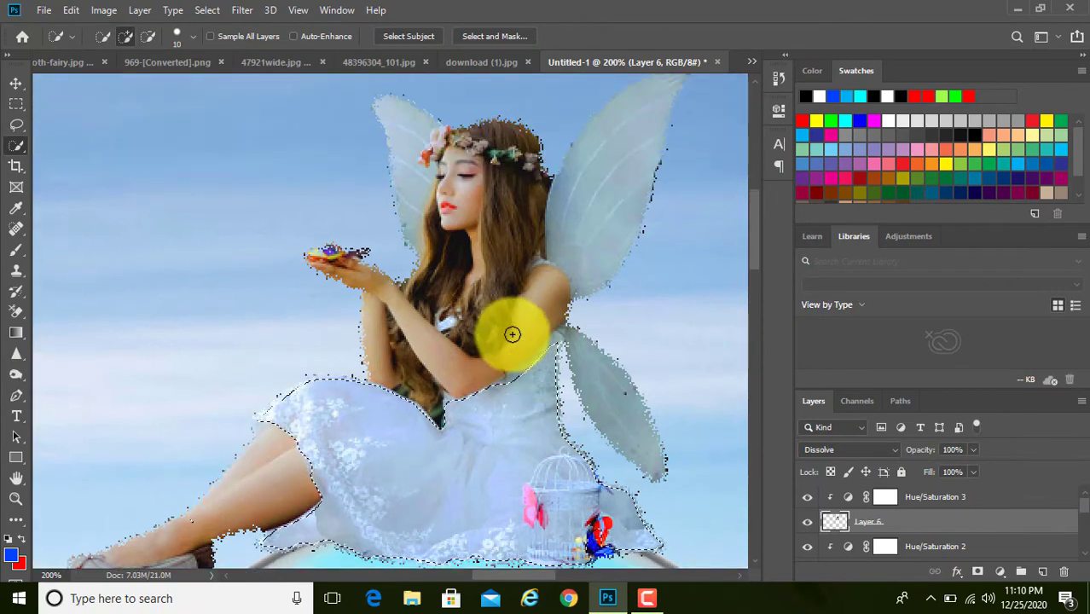
left_click(445, 320)
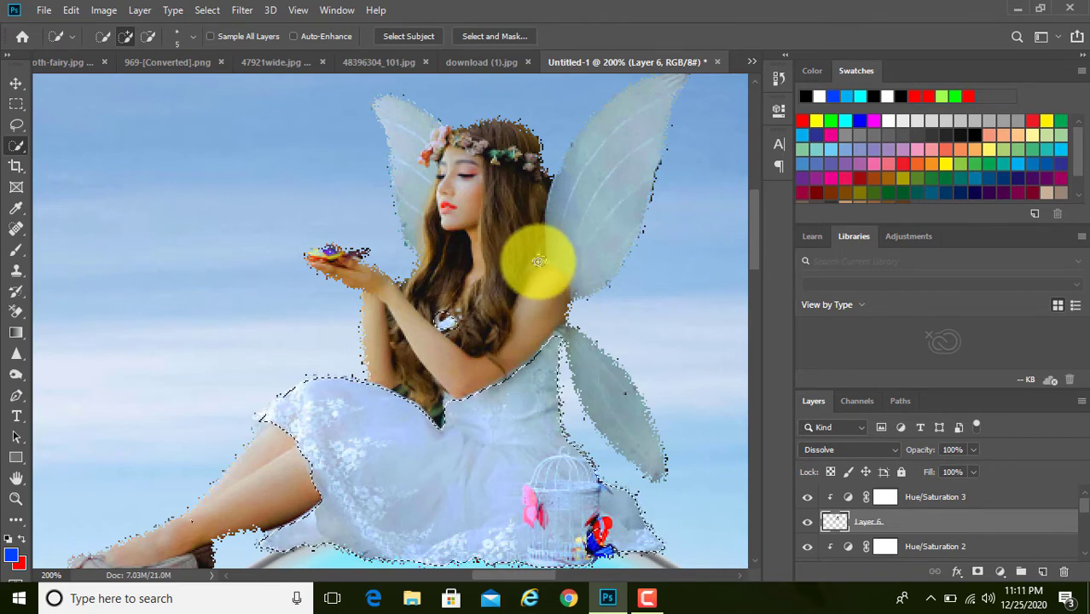
left_click(538, 262)
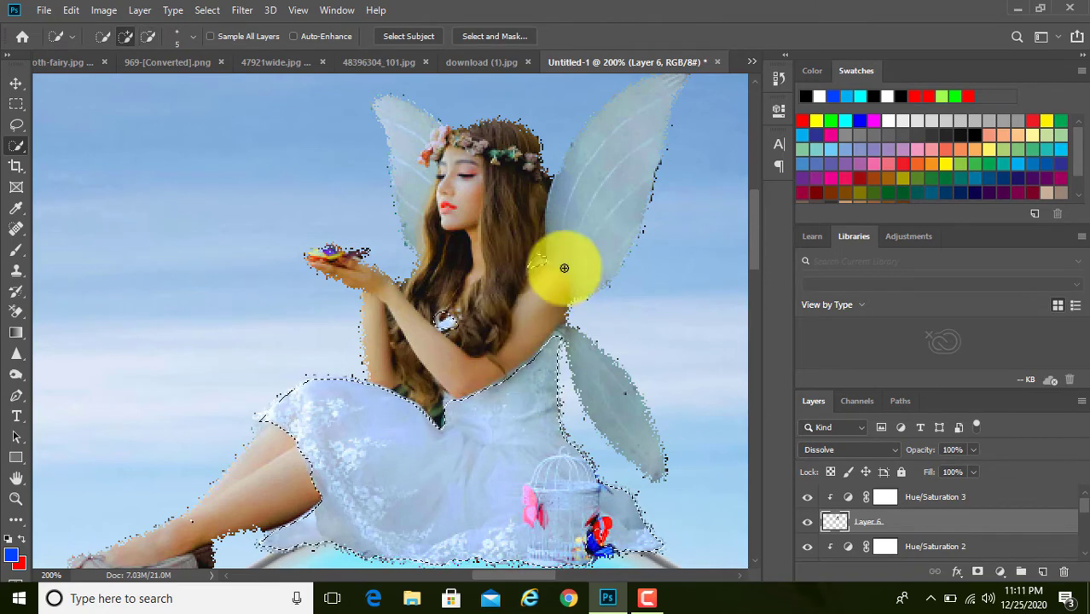
Add the fairy's wings to the dress selection with the Quick Selection tool, cleaning up the selection's spill outside the wing.
scroll(462, 360, "down", 2)
scroll(463, 365, "up", 3)
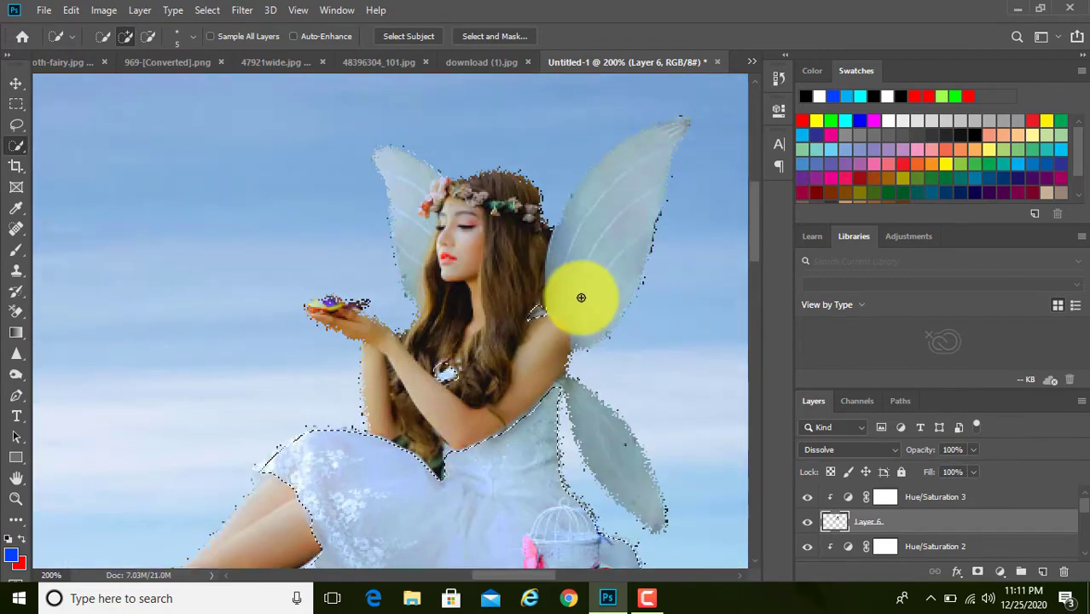
key("bracketleft")
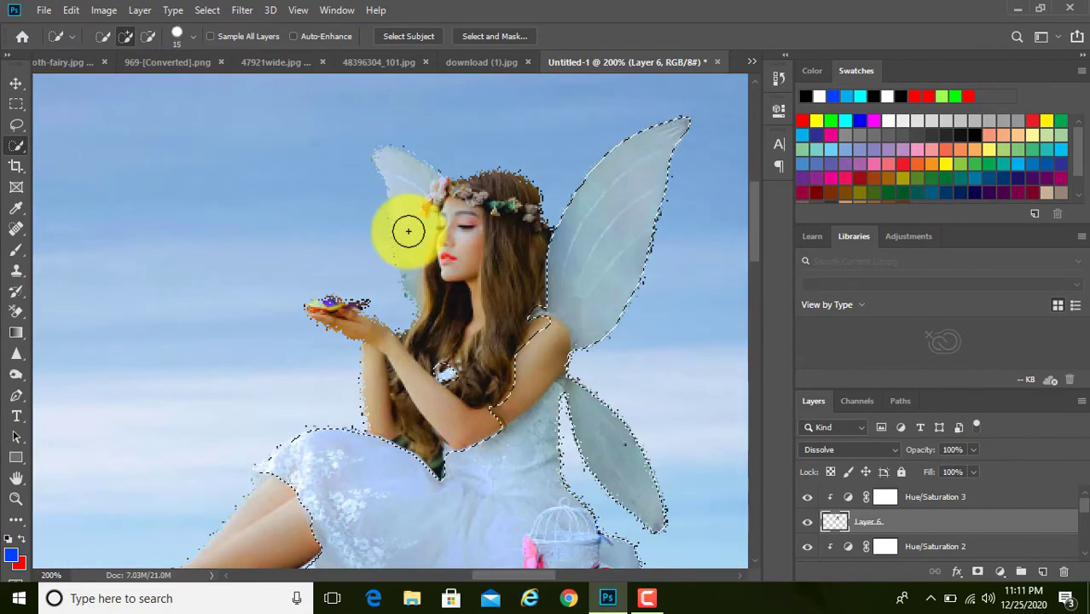
left_click(409, 234)
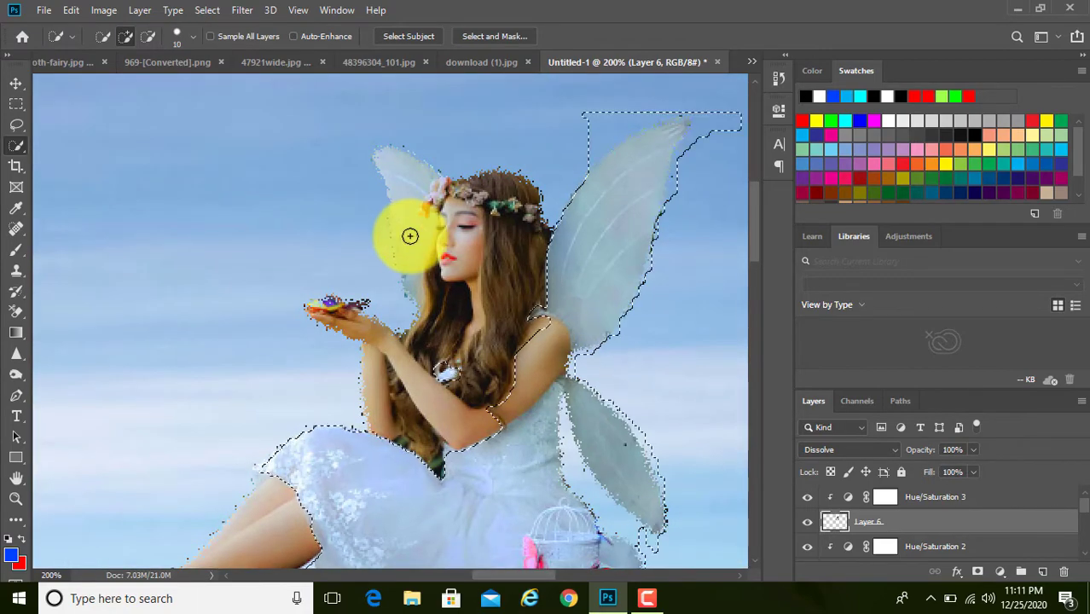
left_click(443, 194, "alt")
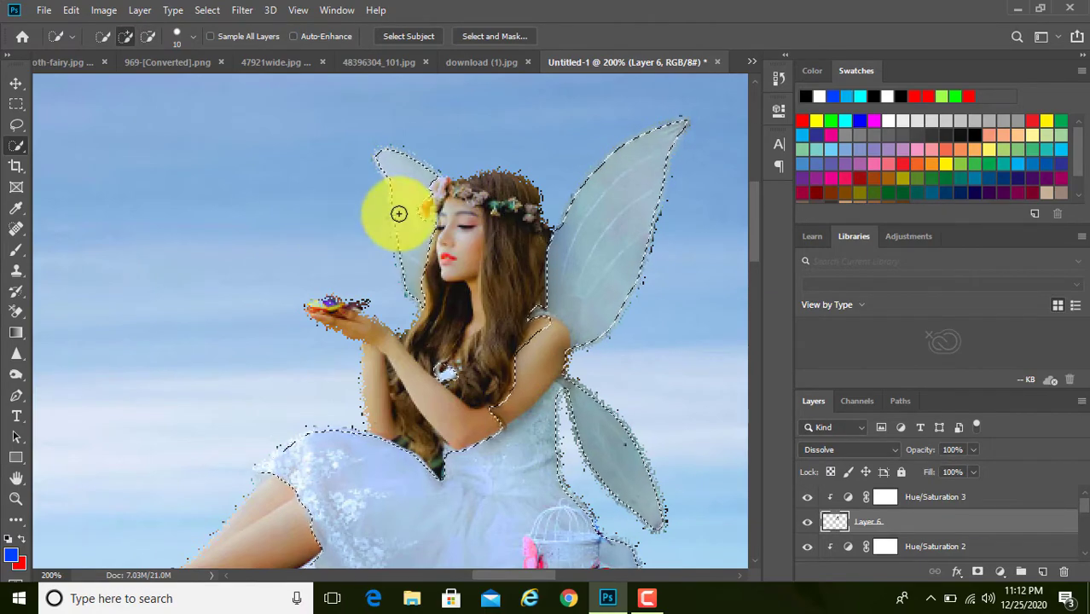
Add the fairy's shoes to the selection with a smaller Quick Selection brush.
mouse_move(549, 328)
left_mouse_down()
mouse_move(491, 409)
mouse_move(560, 452)
mouse_move(448, 384)
mouse_move(84, 401)
left_mouse_up()
scroll(448, 383, "down", 5)
key("ctrl+minus")
key("ctrl+plus")
key("bracketleft")
key("bracketleft")
key("bracketleft")
key("bracketleft")
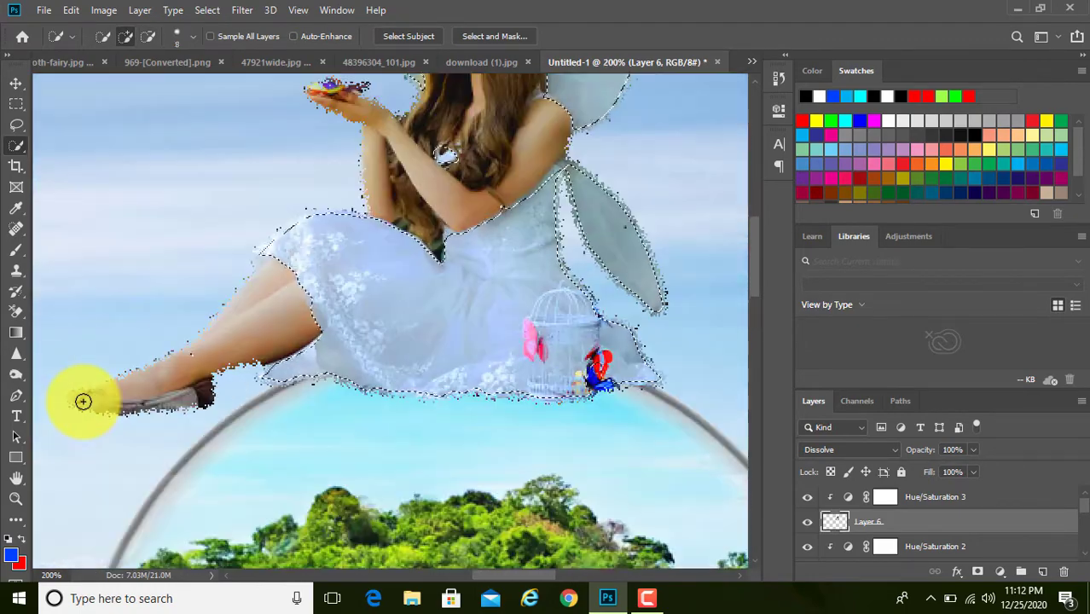
mouse_move(77, 399)
left_mouse_down()
mouse_move(129, 417)
mouse_move(181, 405)
mouse_move(211, 393)
mouse_move(222, 356)
mouse_move(156, 377)
mouse_move(176, 404)
mouse_move(136, 411)
mouse_move(163, 405)
left_mouse_up()
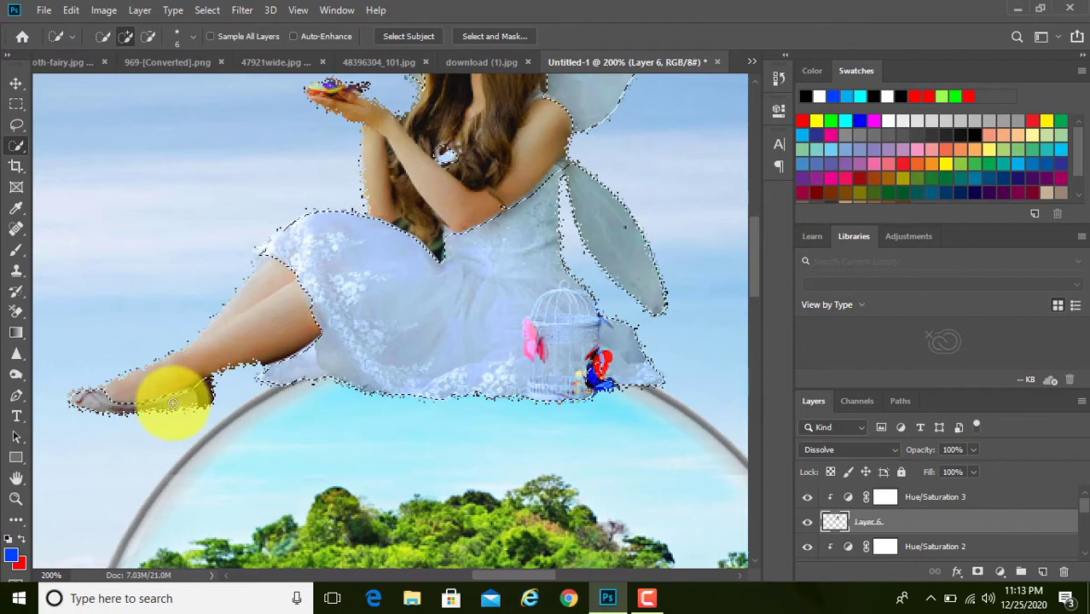
Copy the selected dress, wings and shoes to a new layer above Hue/Saturation 3, and clip Hue/Saturation 3 back to Layer 6.
key("ctrl+minus")
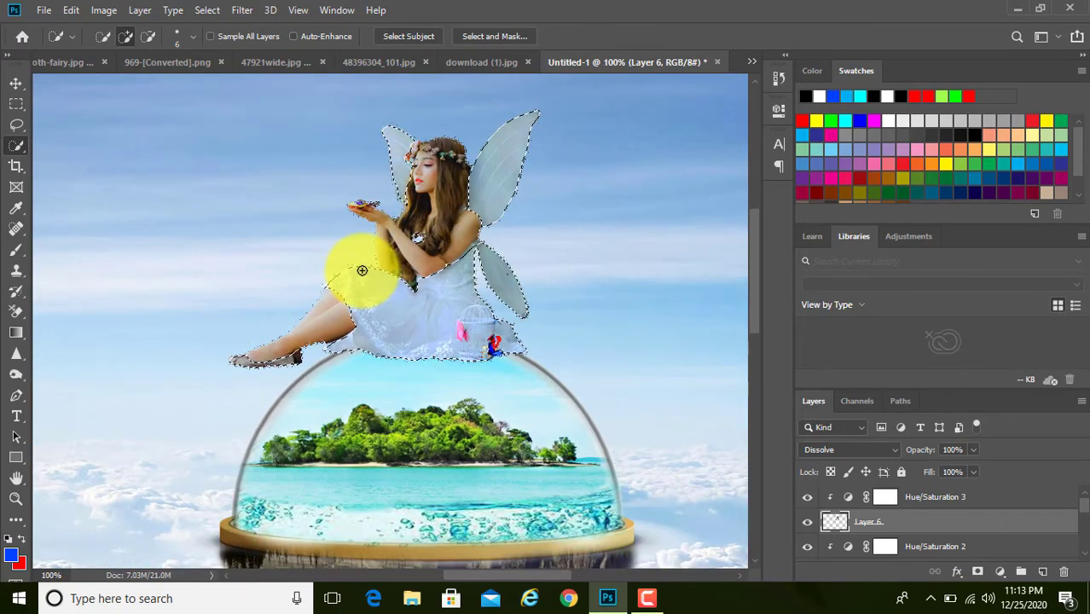
key("ctrl+j")
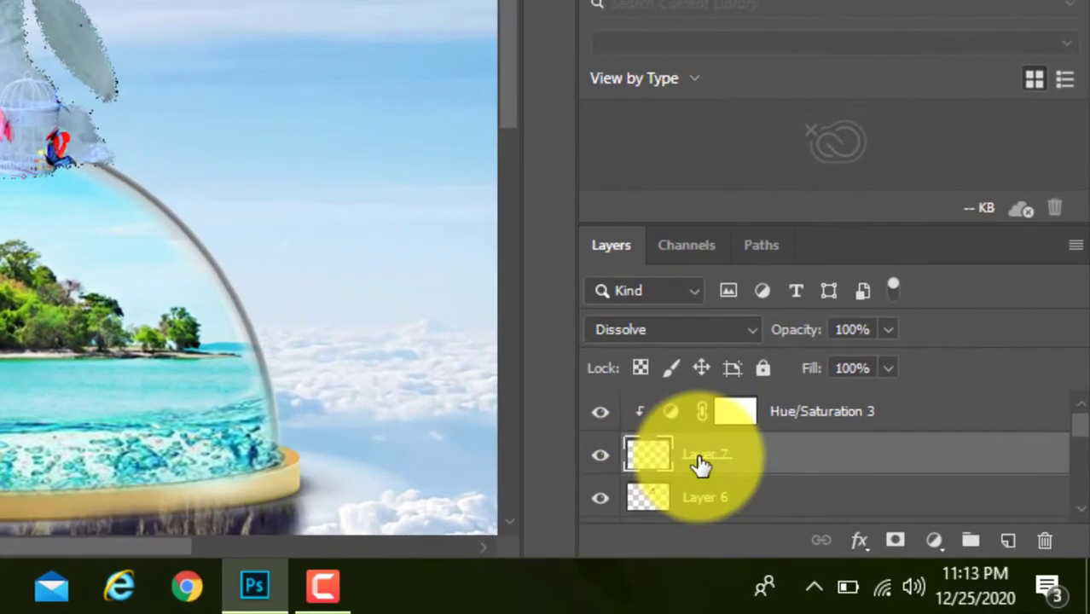
left_click_drag(701, 463, 694, 396)
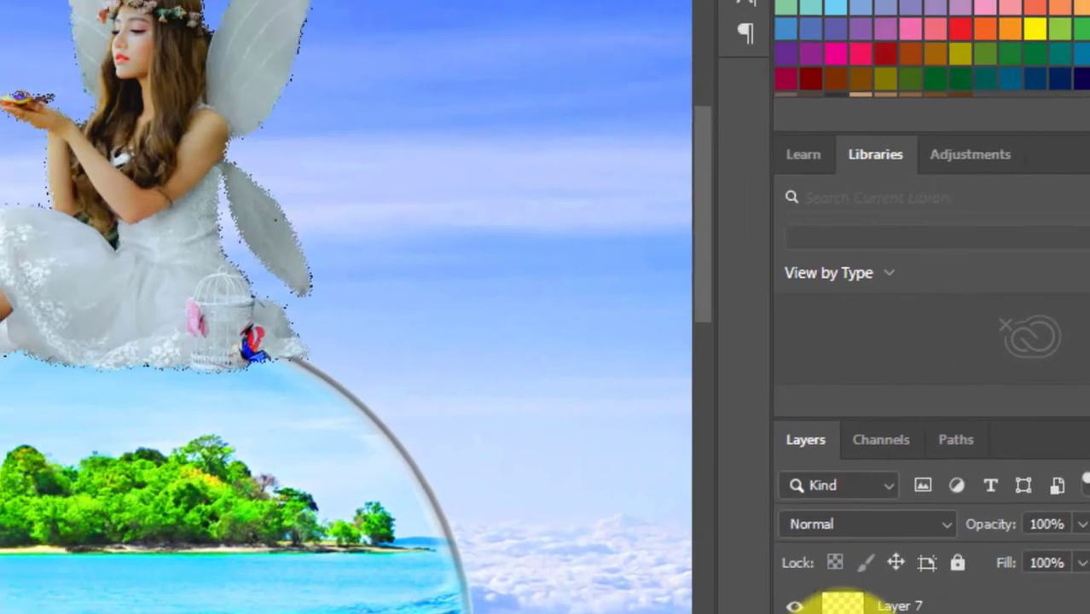
double_click(650, 470)
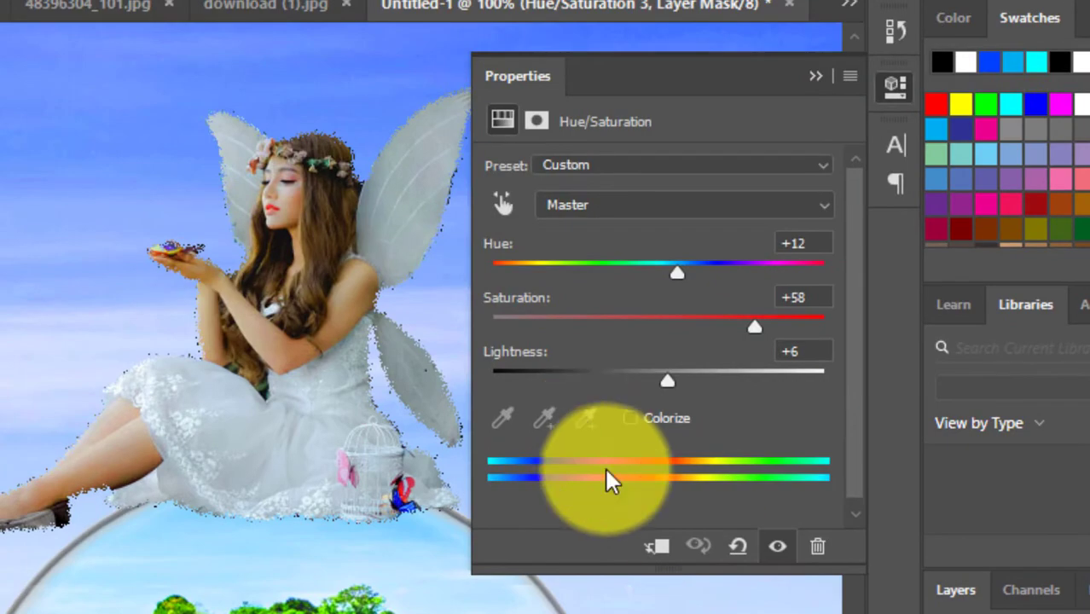
left_click(662, 550)
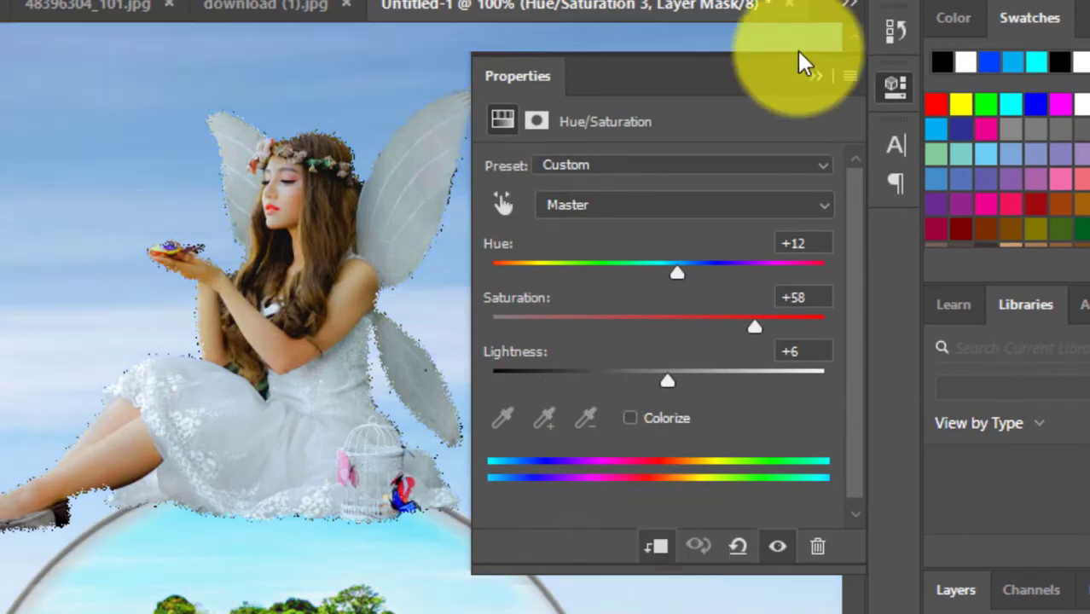
left_click(816, 76)
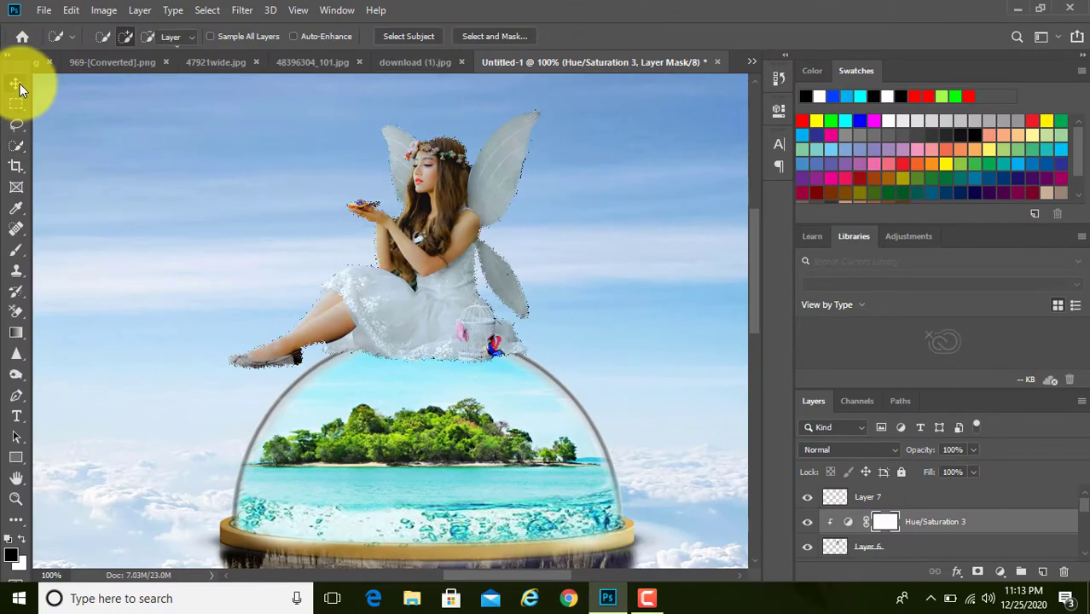
Add a Hue/Saturation adjustment above Layer 7 with Colorize enabled and clip it to that layer.
left_click(19, 86)
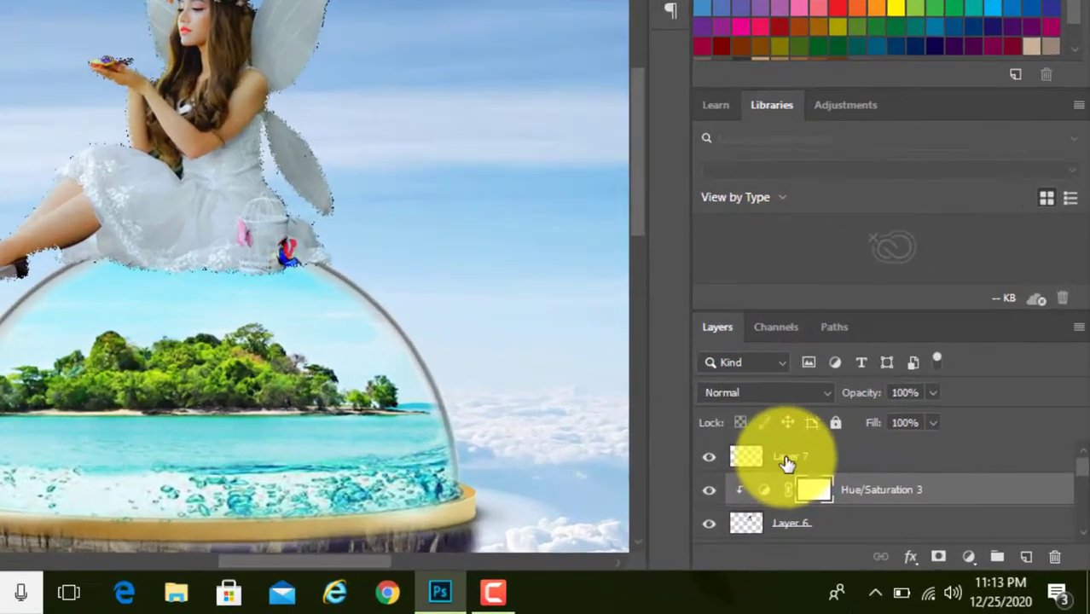
left_click(863, 498)
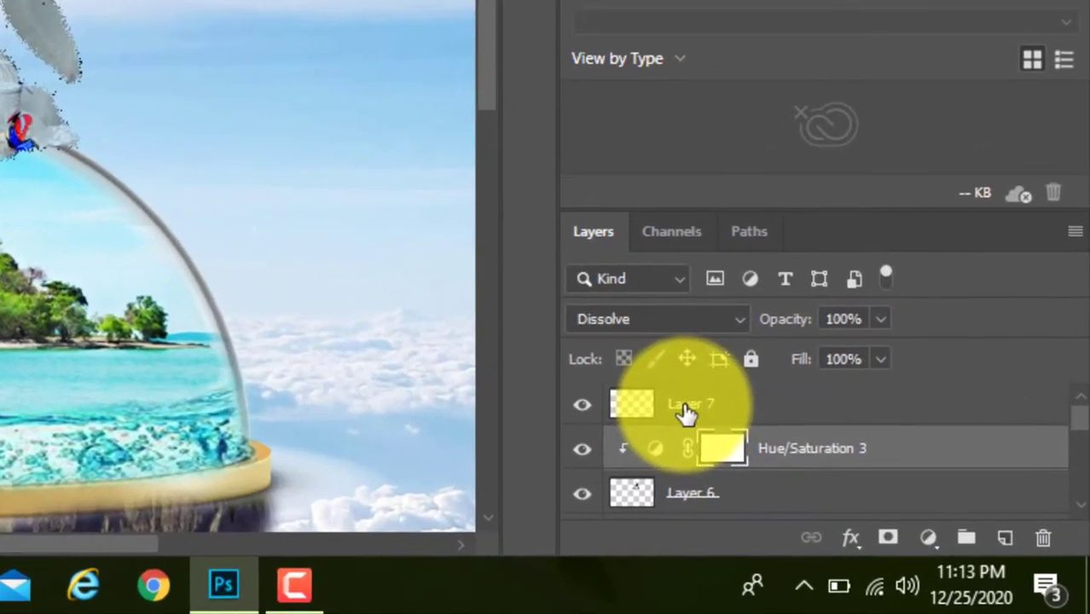
left_click(929, 539)
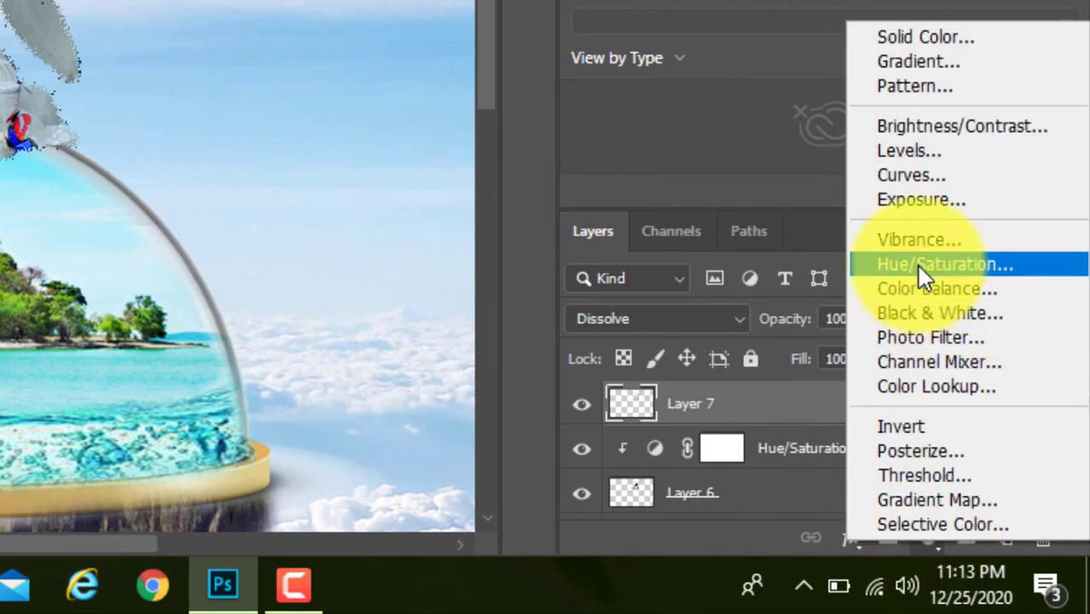
left_click(916, 265)
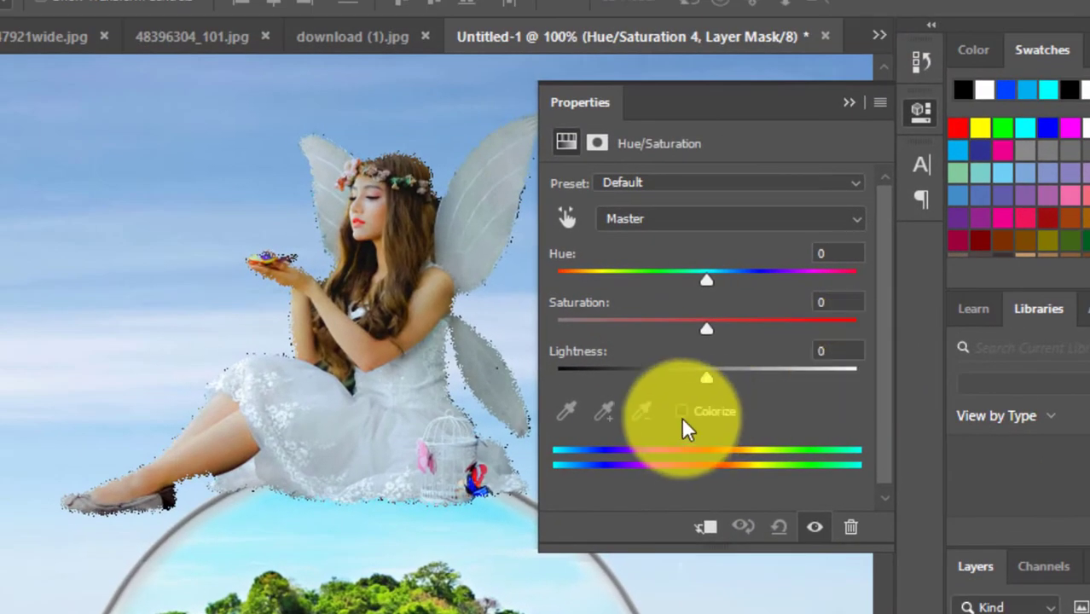
left_click(682, 412)
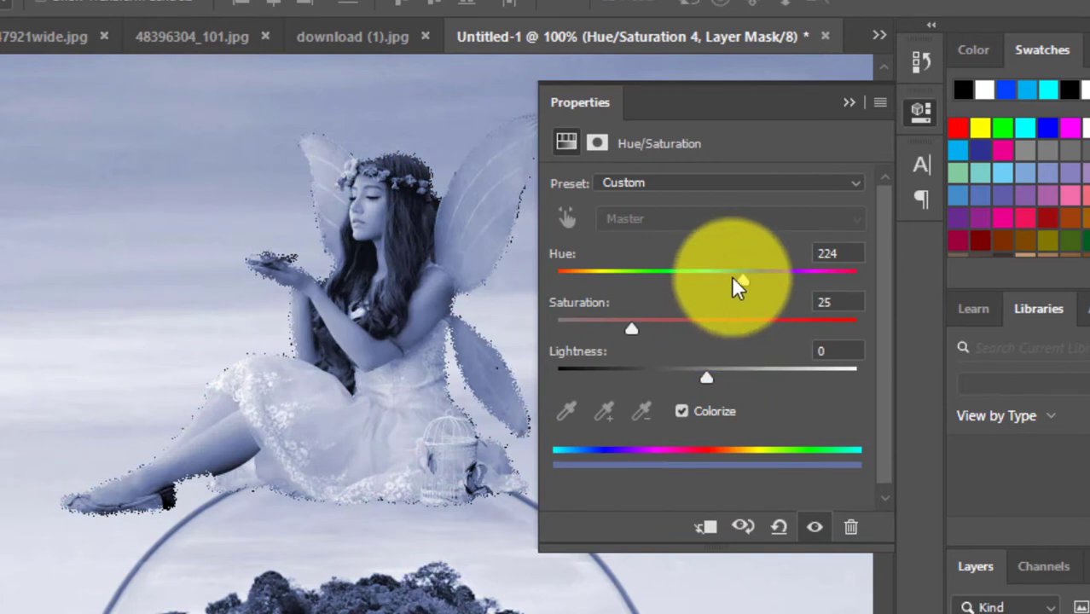
left_click(710, 530)
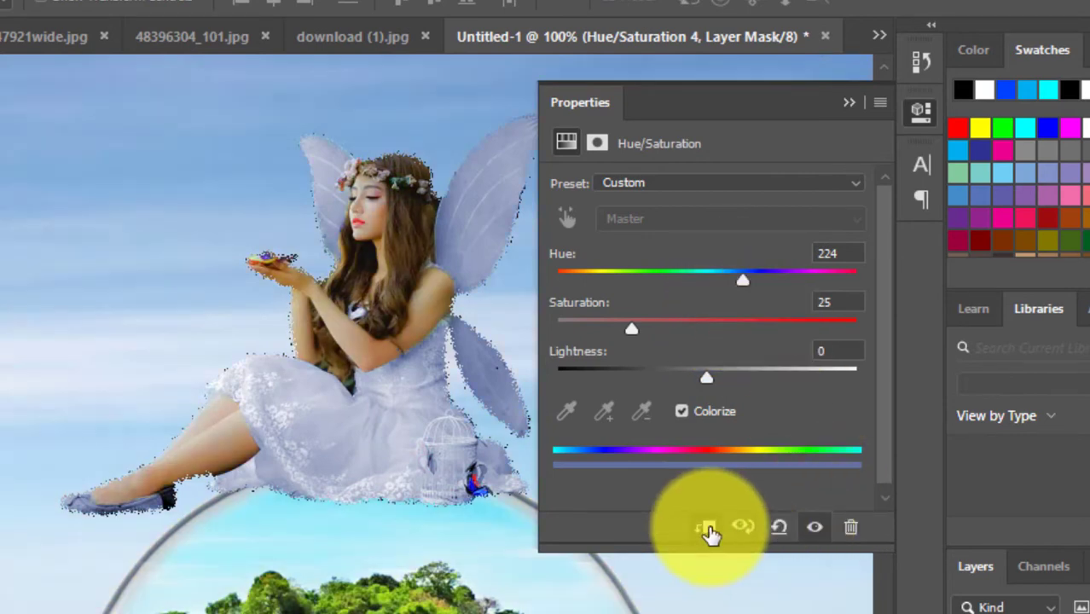
Recolour the dress, wings and shoes blue by setting Hue/Saturation 4 to hue 222, saturation 100 and lightness -12.
mouse_move(740, 282)
left_mouse_down()
mouse_move(790, 281)
mouse_move(760, 285)
left_mouse_up()
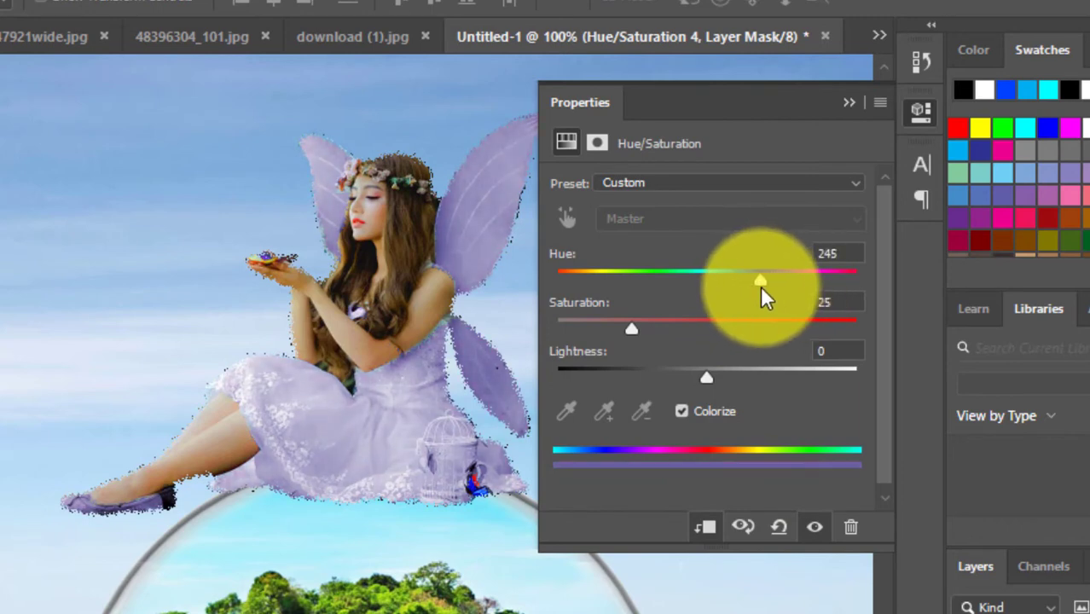
left_click_drag(632, 329, 859, 340)
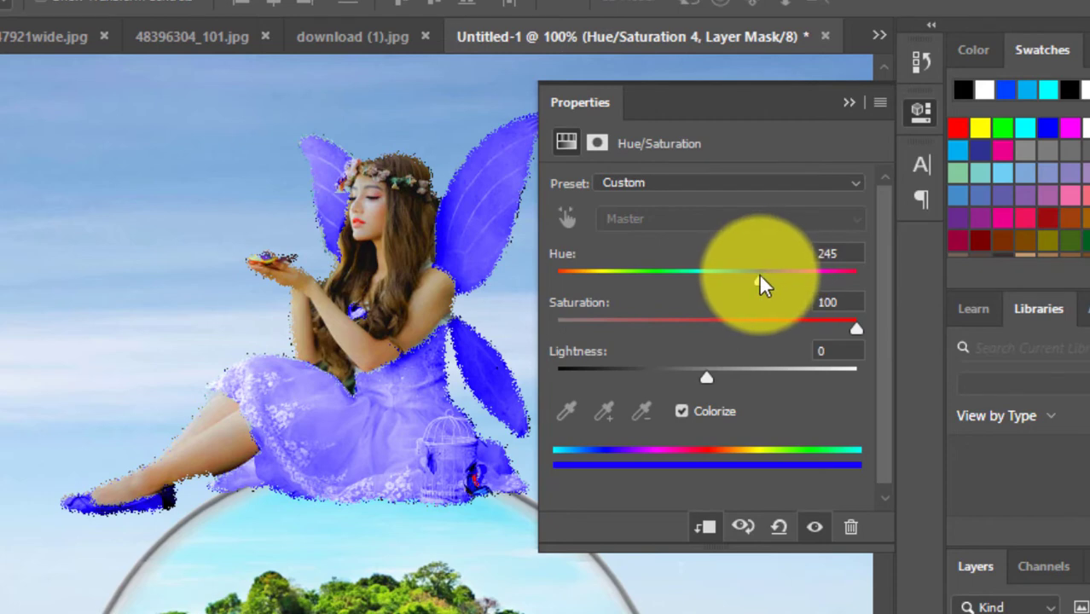
mouse_move(758, 276)
left_mouse_down()
mouse_move(738, 281)
mouse_move(858, 293)
mouse_move(622, 331)
mouse_move(601, 316)
mouse_move(537, 309)
mouse_move(683, 283)
mouse_move(756, 288)
left_mouse_up()
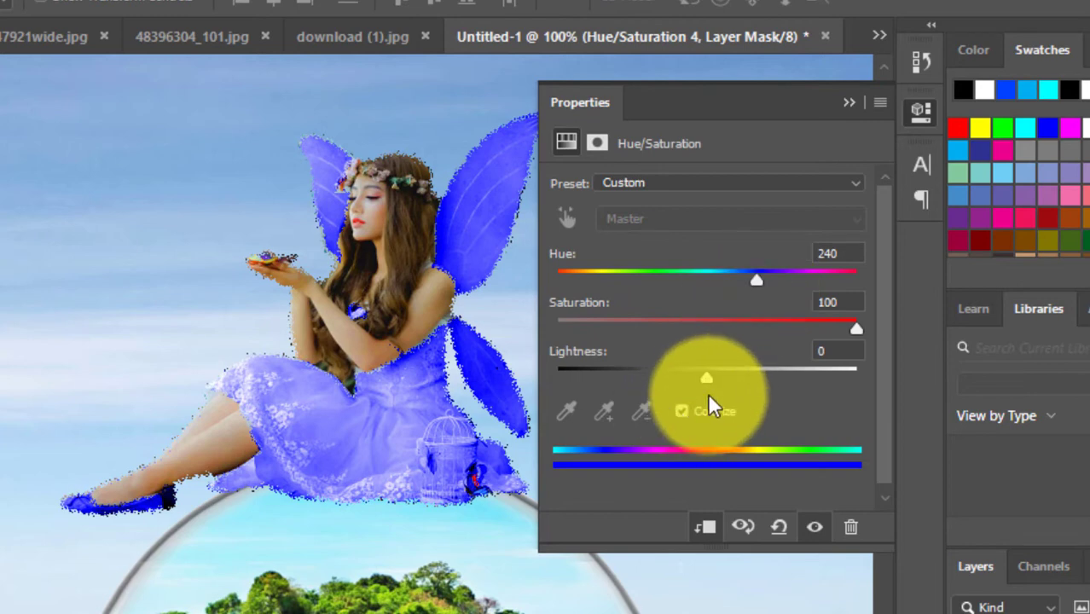
mouse_move(707, 378)
left_mouse_down()
mouse_move(681, 389)
mouse_move(701, 388)
left_mouse_up()
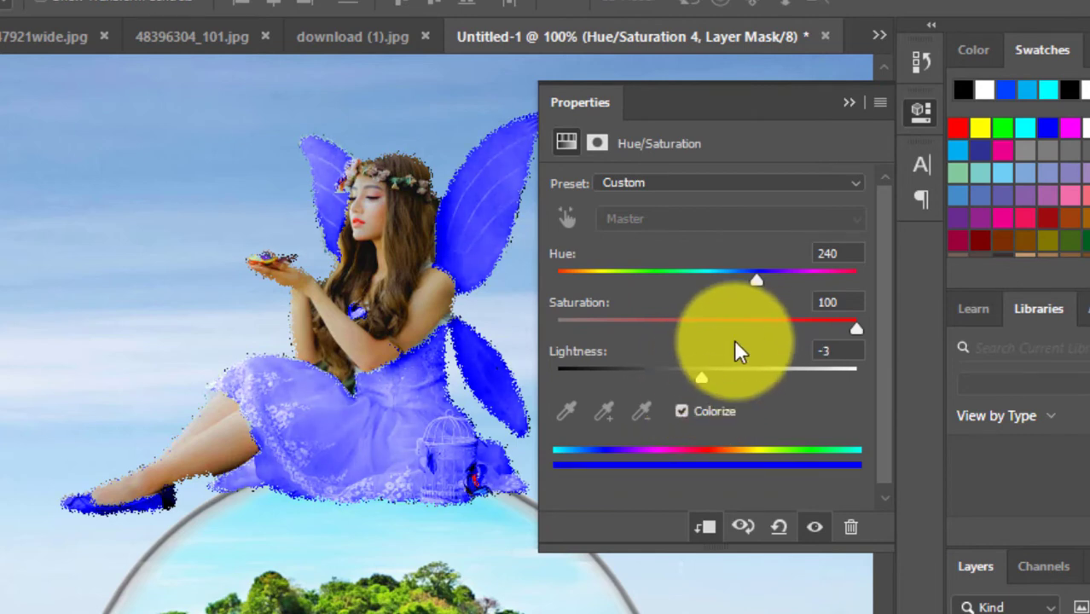
mouse_move(757, 278)
left_mouse_down()
mouse_move(774, 283)
mouse_move(755, 289)
left_mouse_up()
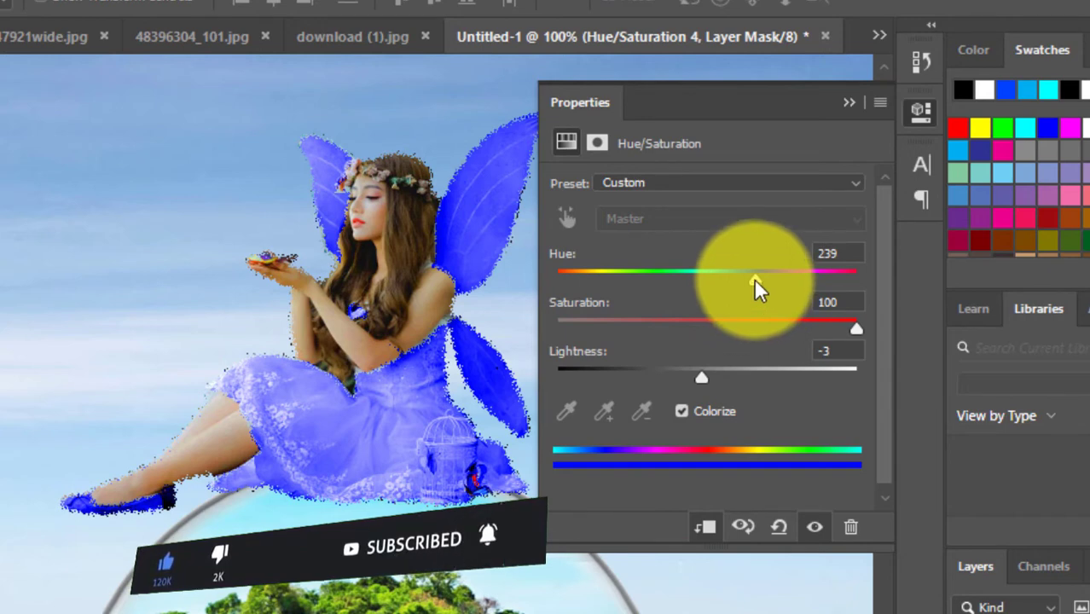
left_click_drag(755, 278, 731, 283)
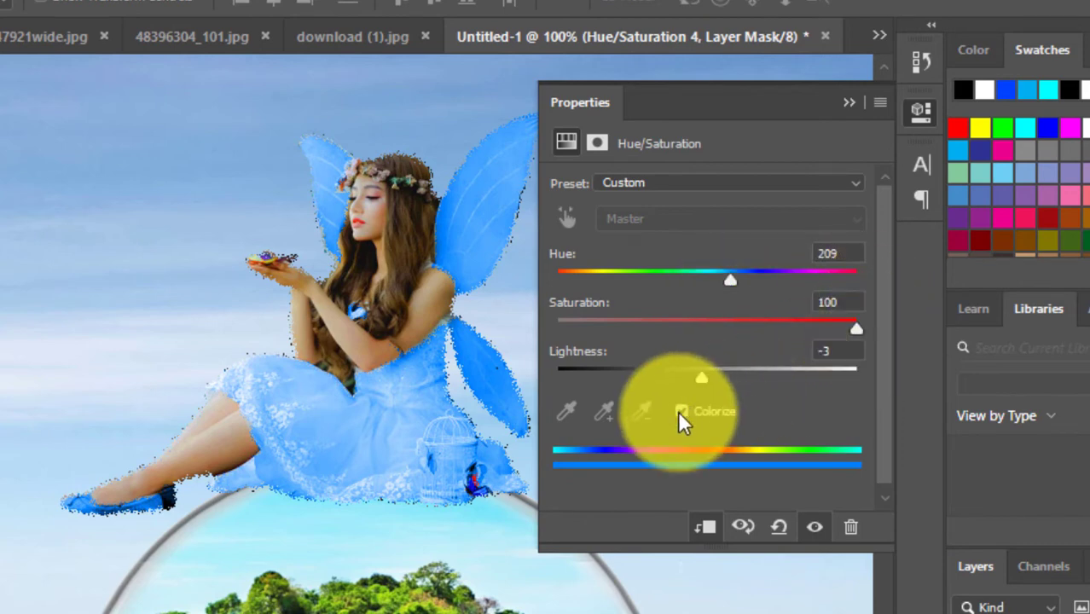
mouse_move(700, 375)
left_mouse_down()
mouse_move(661, 389)
mouse_move(706, 382)
mouse_move(695, 381)
left_mouse_up()
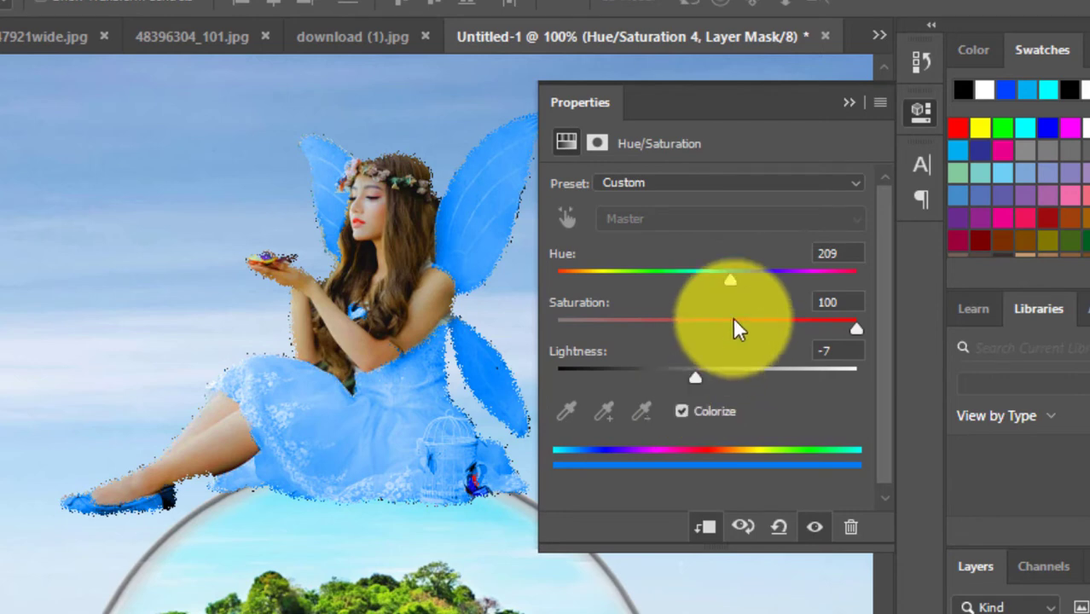
left_click_drag(726, 274, 741, 278)
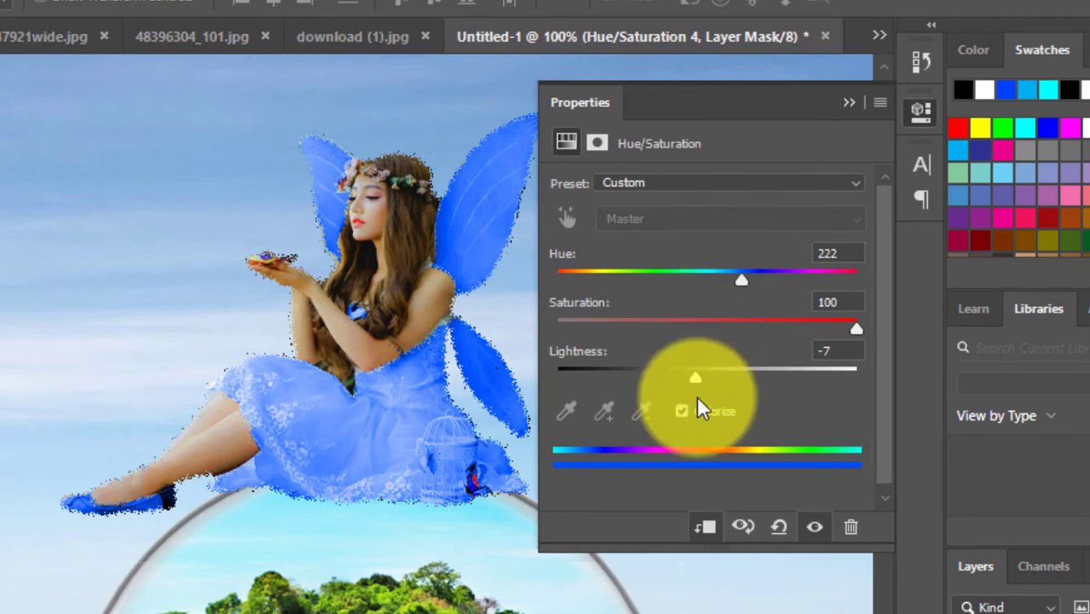
left_click_drag(696, 375, 690, 378)
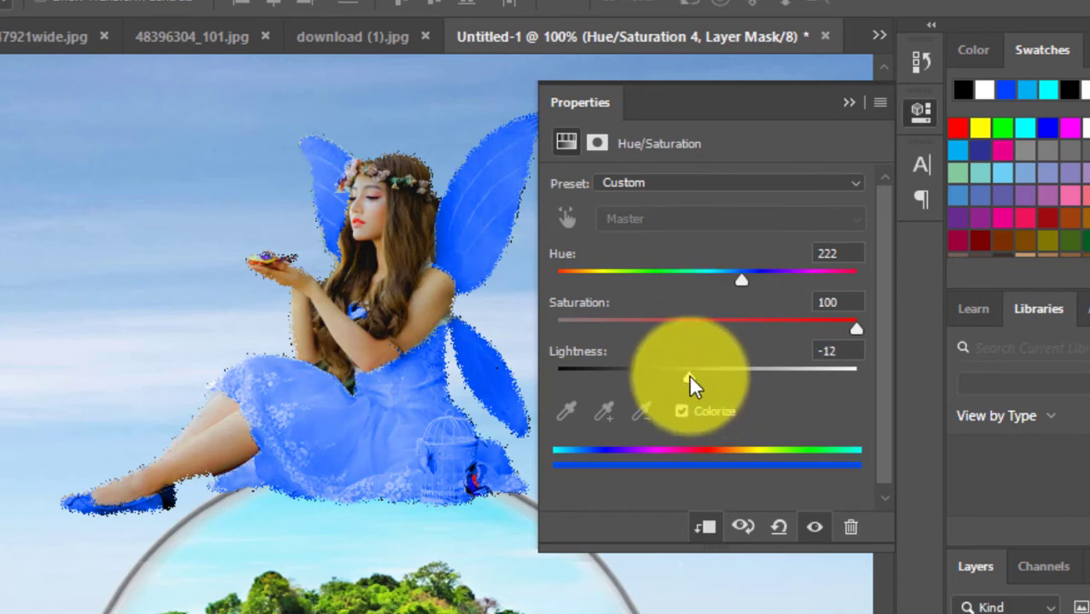
left_click(848, 104)
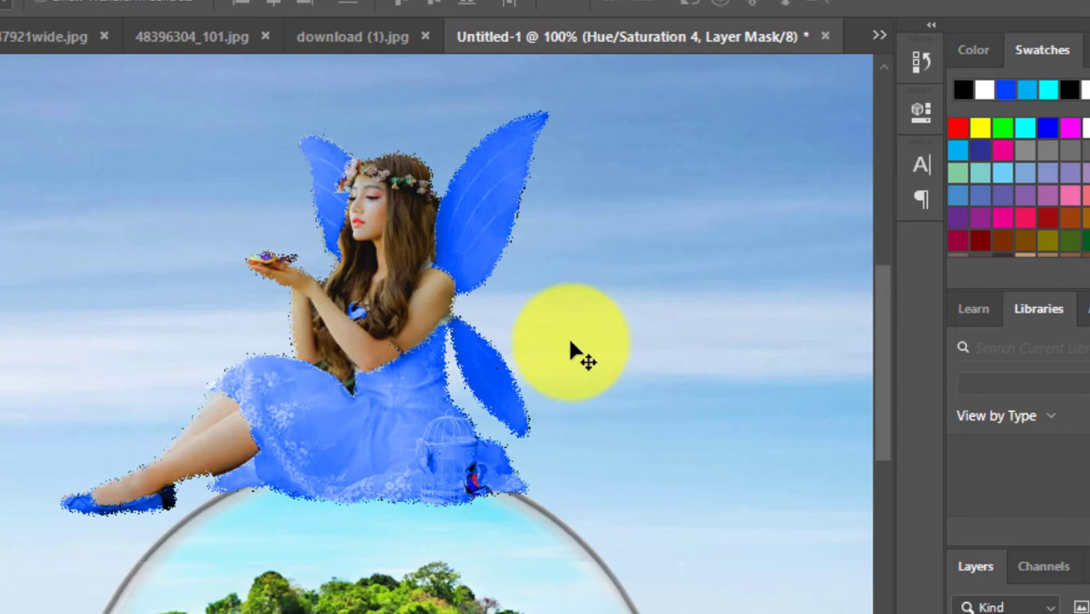
Add a Brightness/Contrast adjustment directly above the cloud background on Layer 1 and set its brightness to 11.
scroll(570, 350, "down", 2)
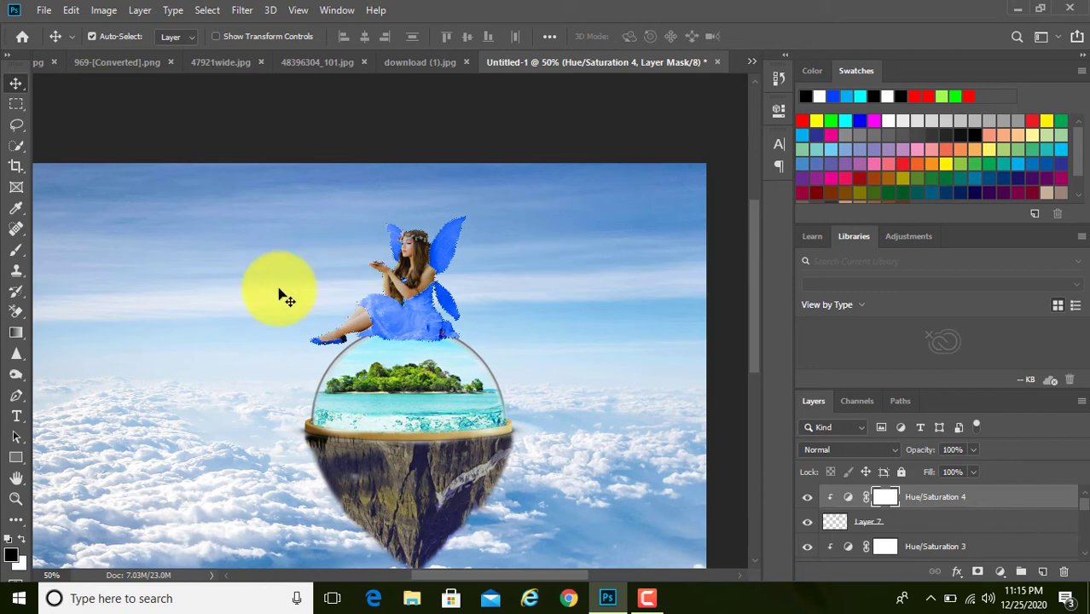
left_click_drag(562, 230, 555, 268)
key("ctrl+minus")
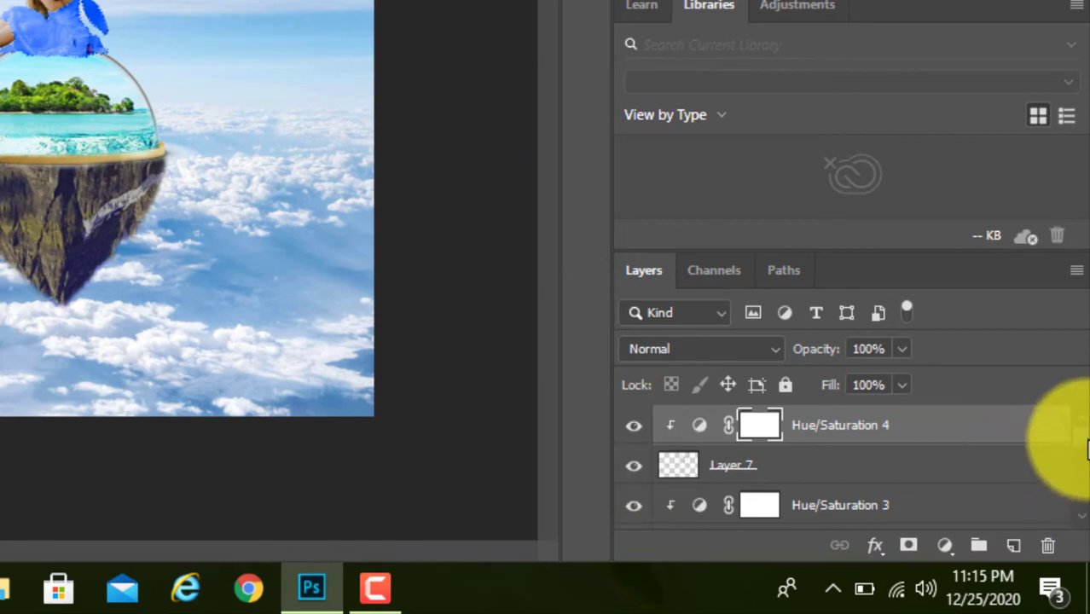
left_click_drag(1088, 447, 1081, 498)
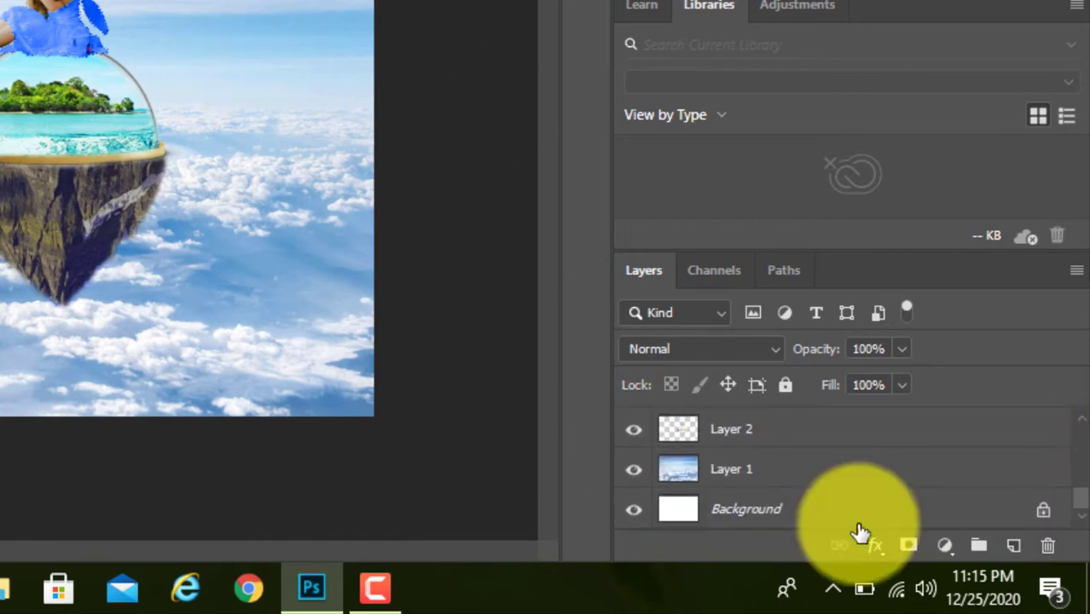
left_click(736, 477)
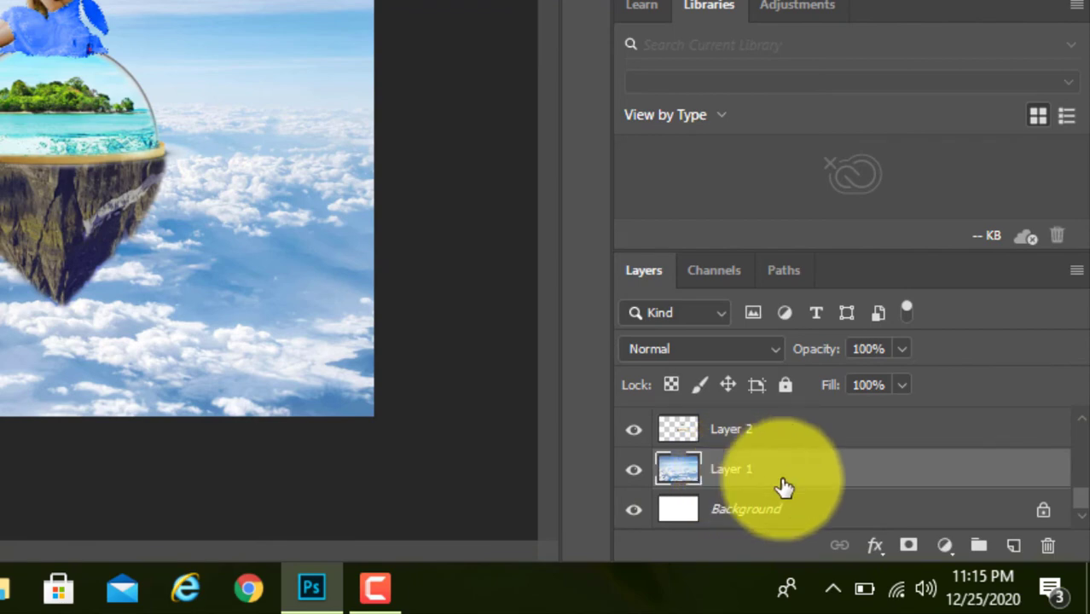
left_click(944, 547)
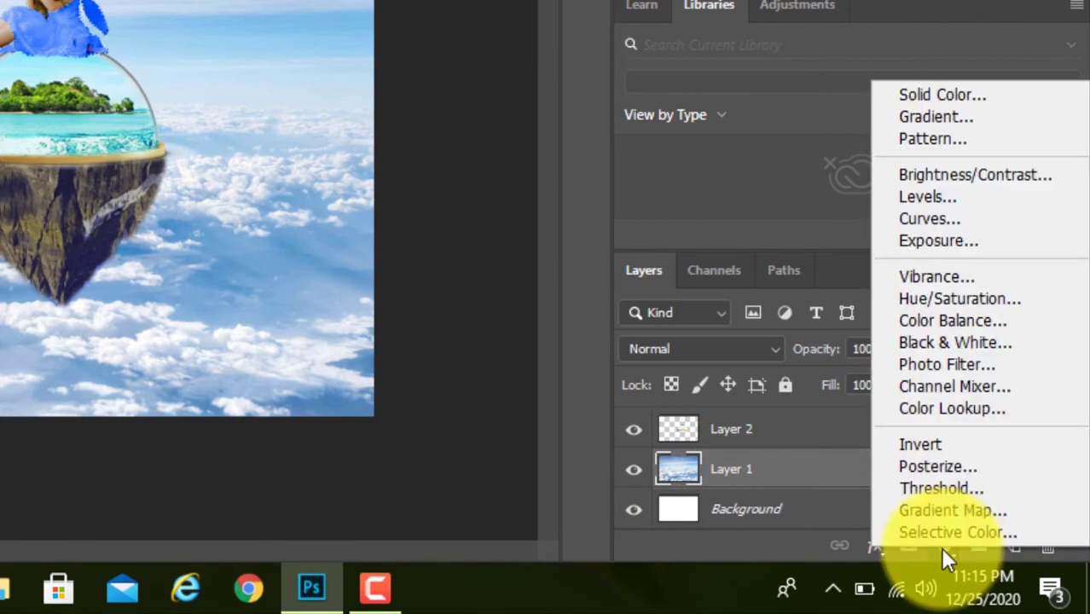
left_click(965, 174)
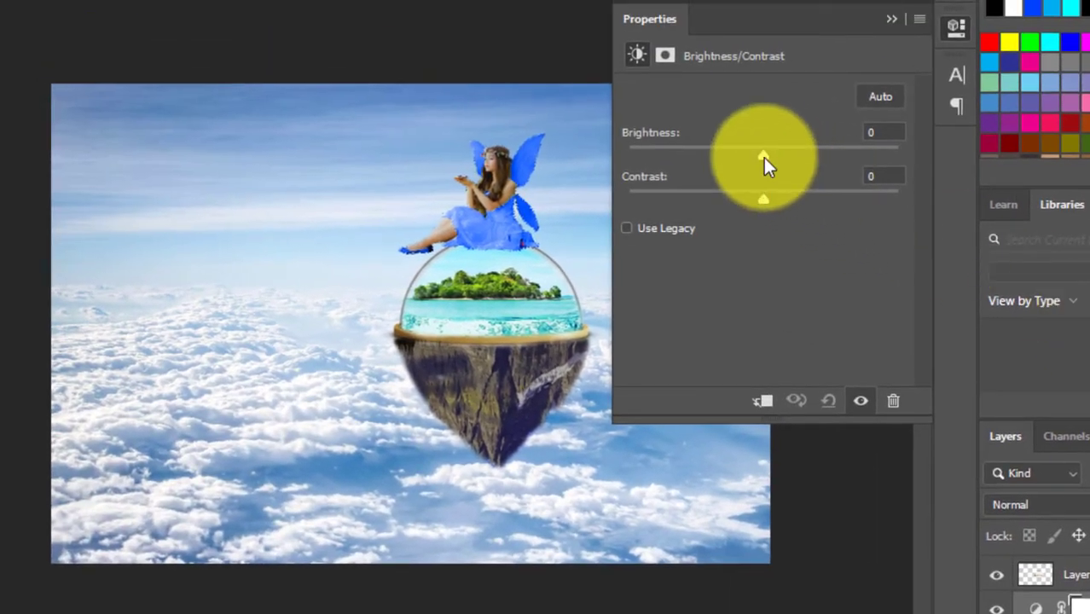
mouse_move(763, 156)
left_mouse_down()
mouse_move(794, 157)
mouse_move(773, 158)
left_mouse_up()
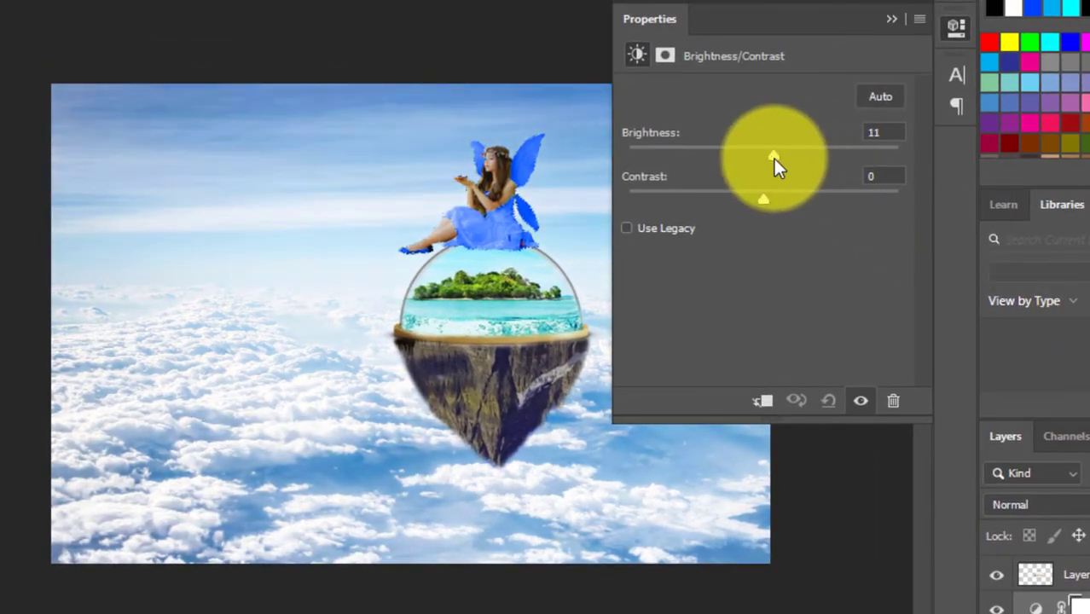
Set the contrast of Brightness/Contrast 1 to 2 and clip the adjustment to the cloud background on Layer 1.
left_click_drag(764, 201, 766, 202)
left_click(890, 19)
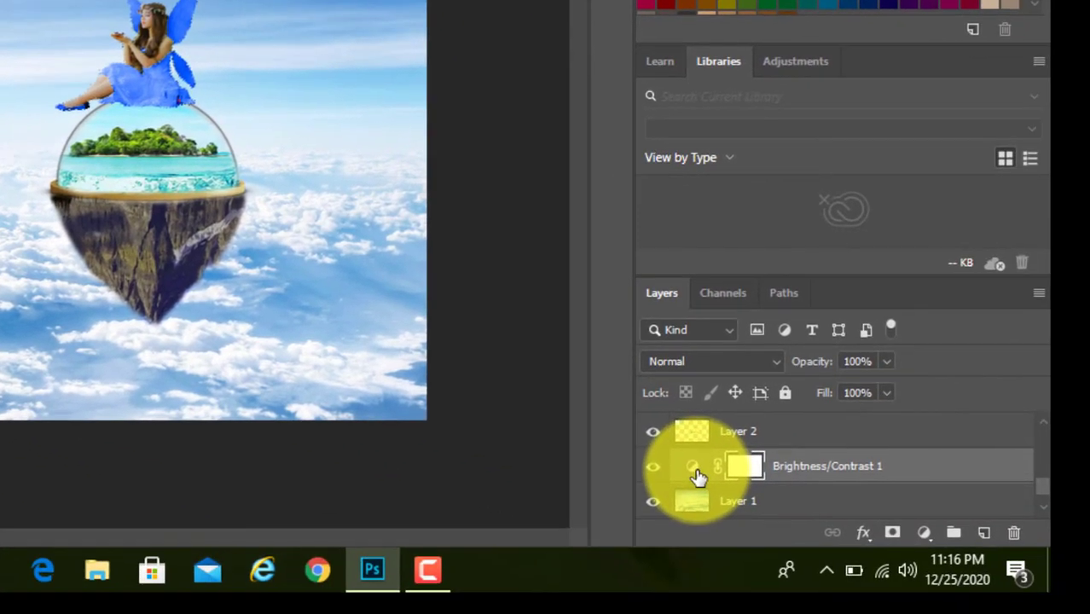
left_click(695, 469)
double_click(702, 474)
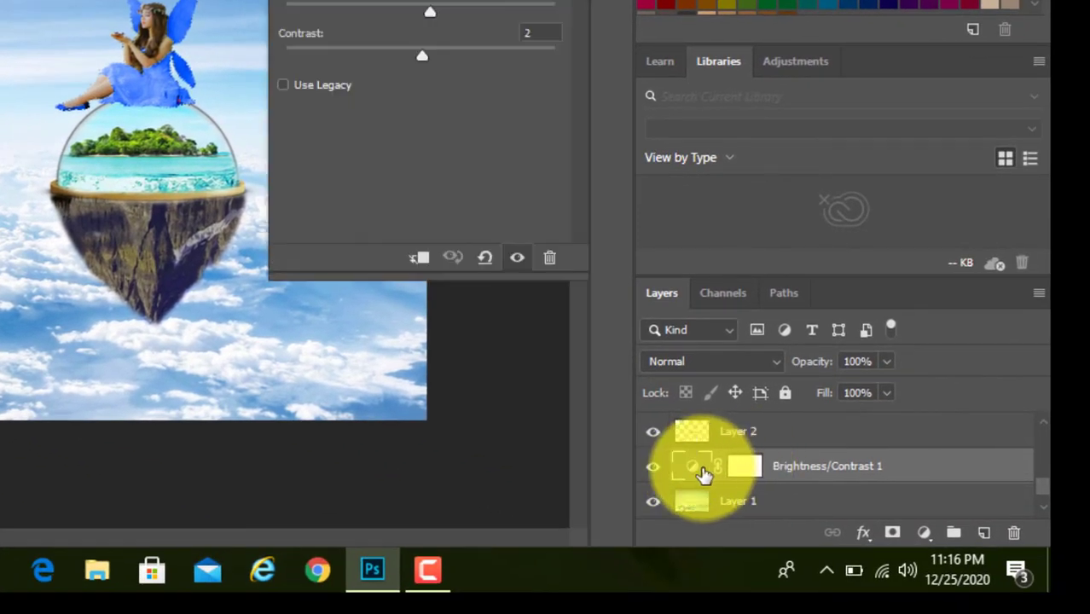
left_click(422, 257)
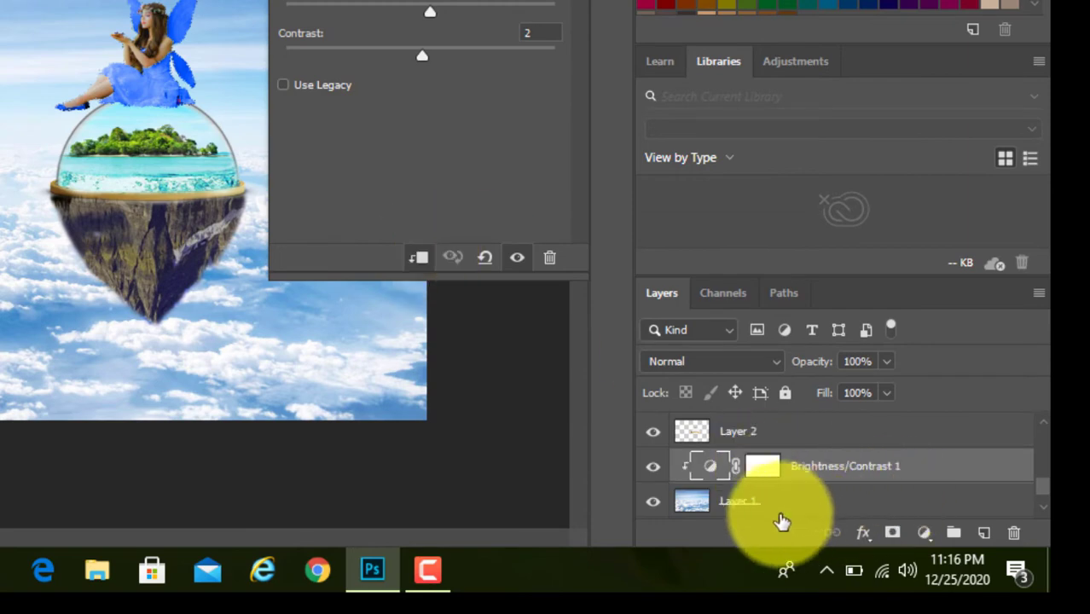
Add a Hue/Saturation adjustment directly above the clouds on Layer 1 and set hue +16 and saturation +48.
left_click(769, 510)
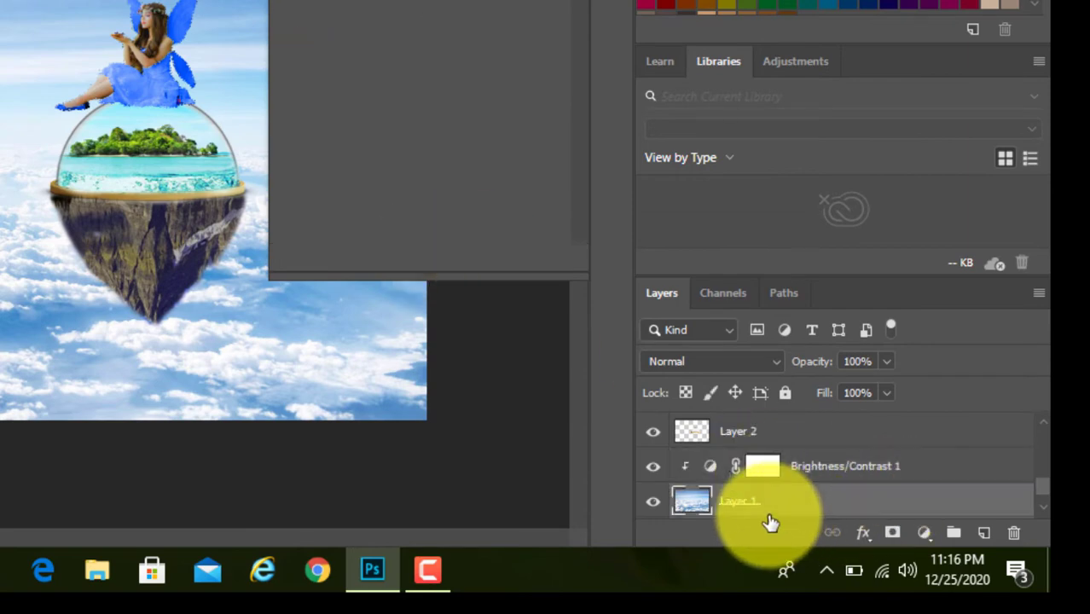
left_click(924, 533)
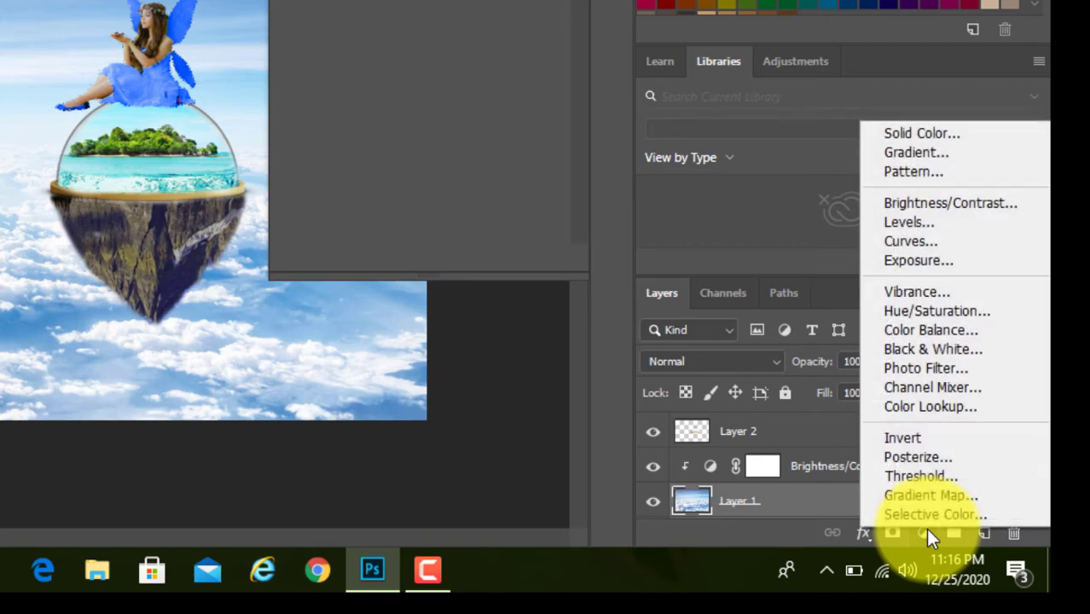
left_click(923, 308)
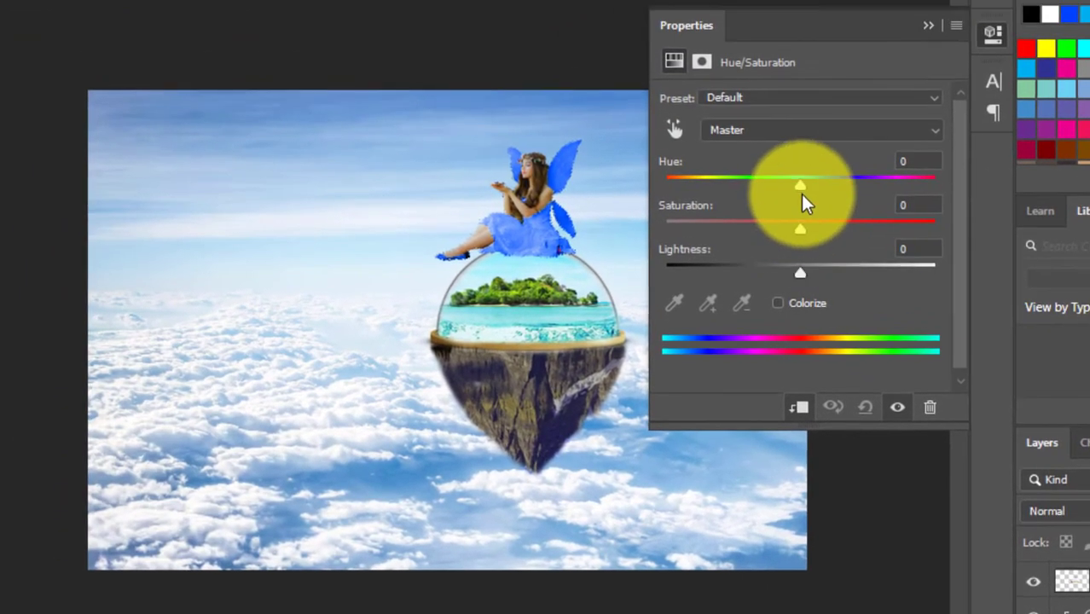
left_click_drag(715, 152, 724, 152)
left_click_drag(809, 186, 815, 186)
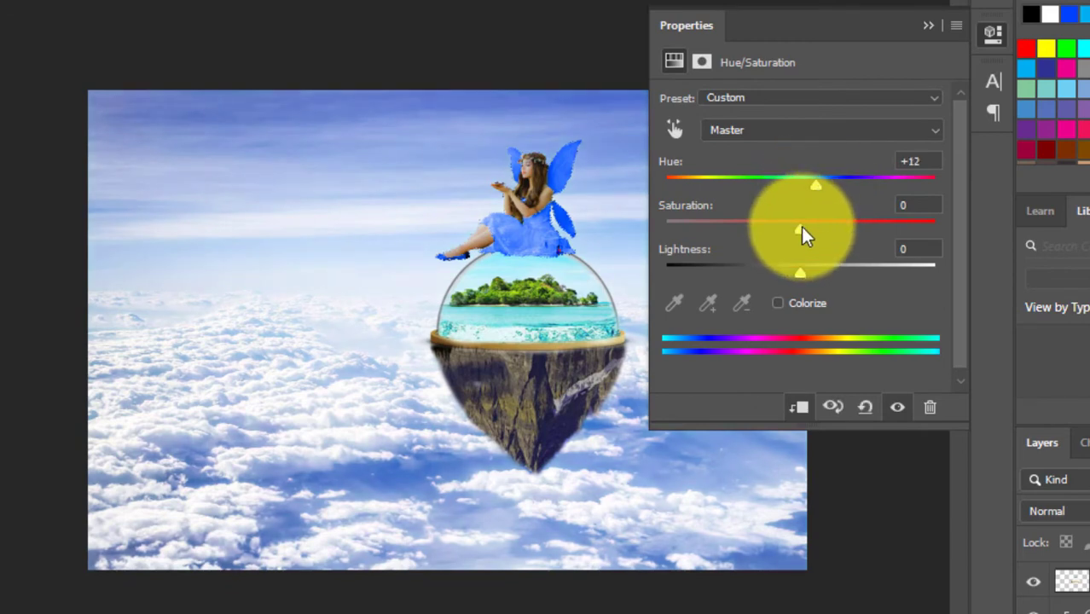
left_click_drag(801, 229, 882, 250)
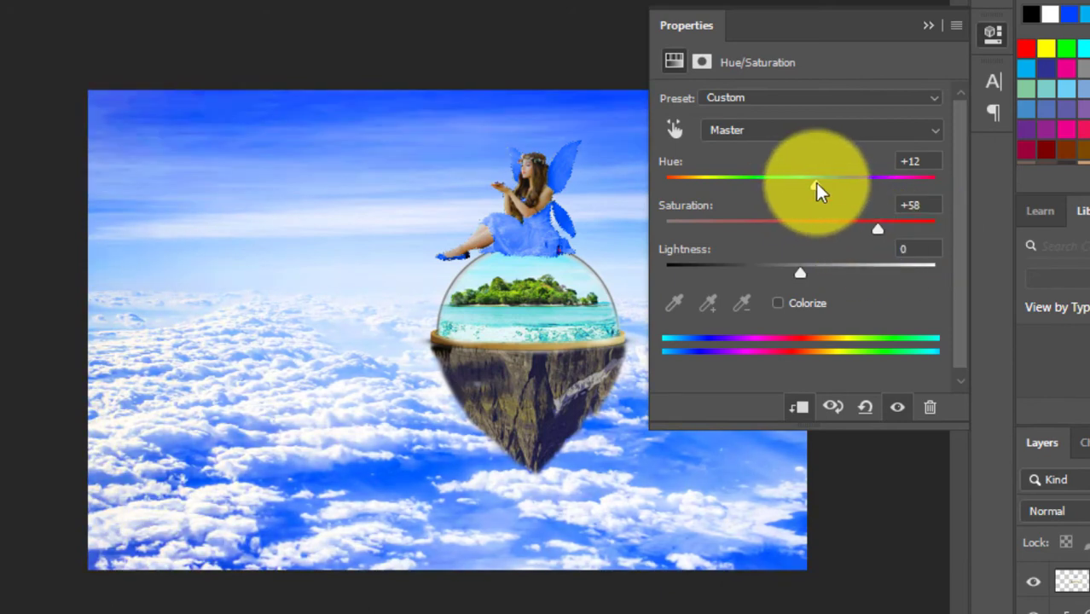
mouse_move(814, 186)
left_mouse_down()
mouse_move(834, 199)
mouse_move(870, 196)
mouse_move(805, 199)
left_mouse_up()
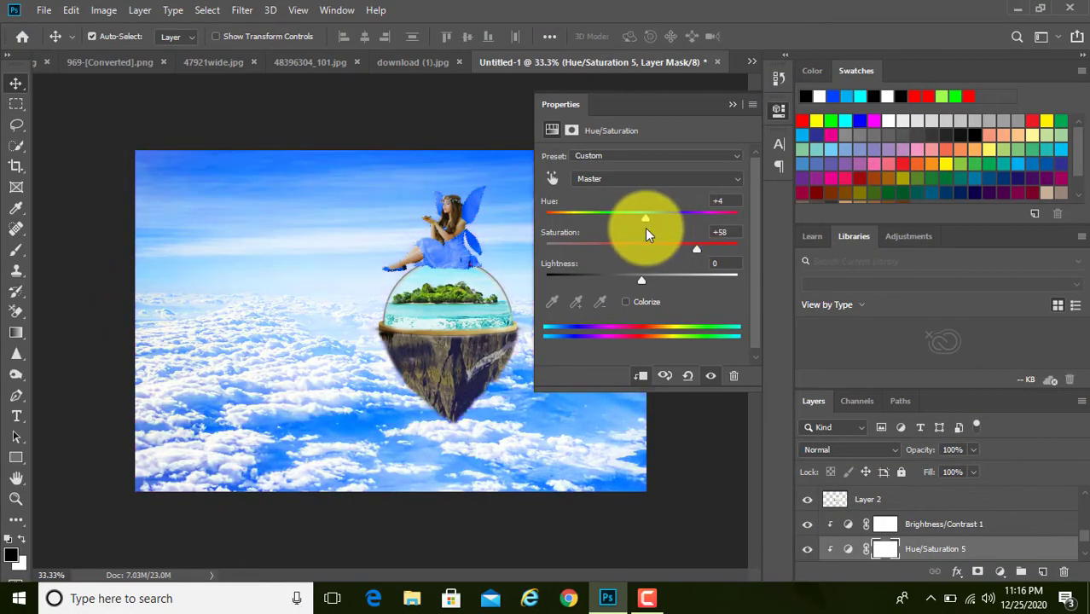
mouse_move(645, 232)
left_mouse_down()
mouse_move(630, 233)
mouse_move(690, 254)
mouse_move(665, 261)
mouse_move(688, 249)
mouse_move(637, 224)
mouse_move(670, 226)
mouse_move(657, 227)
left_mouse_up()
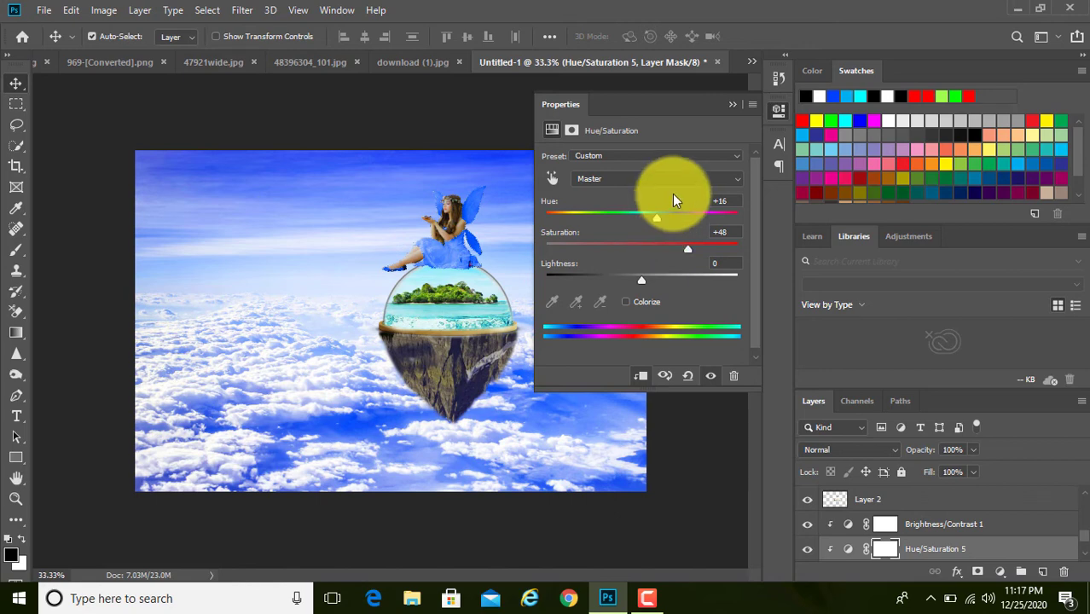
left_click(731, 104)
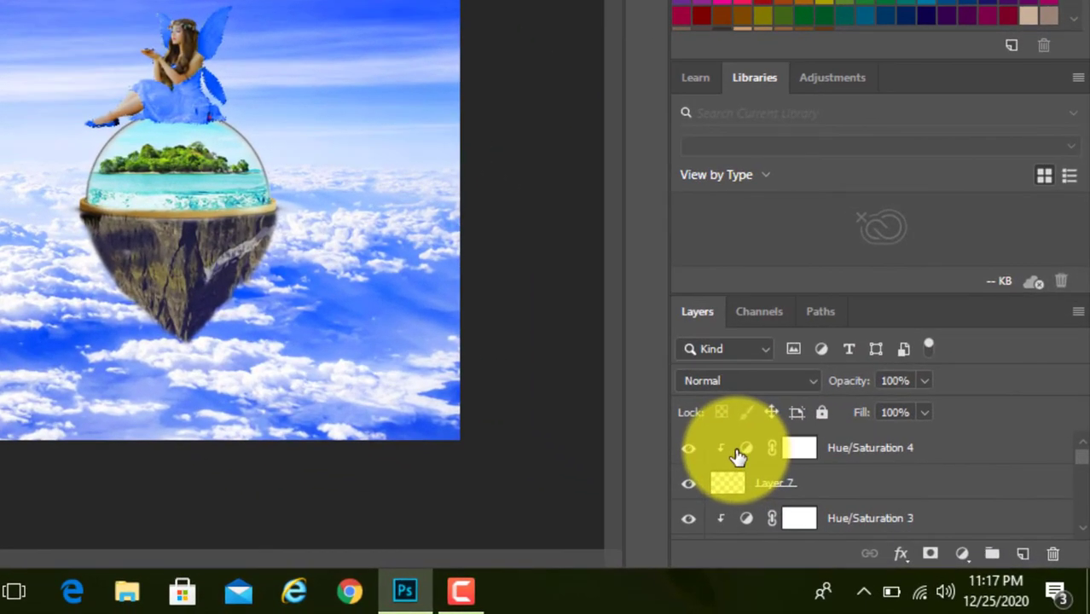
Turn the dress, wings and shoes white by setting Hue/Saturation 4 to saturation 0 and lightness +39.
left_click(737, 453)
double_click(738, 454)
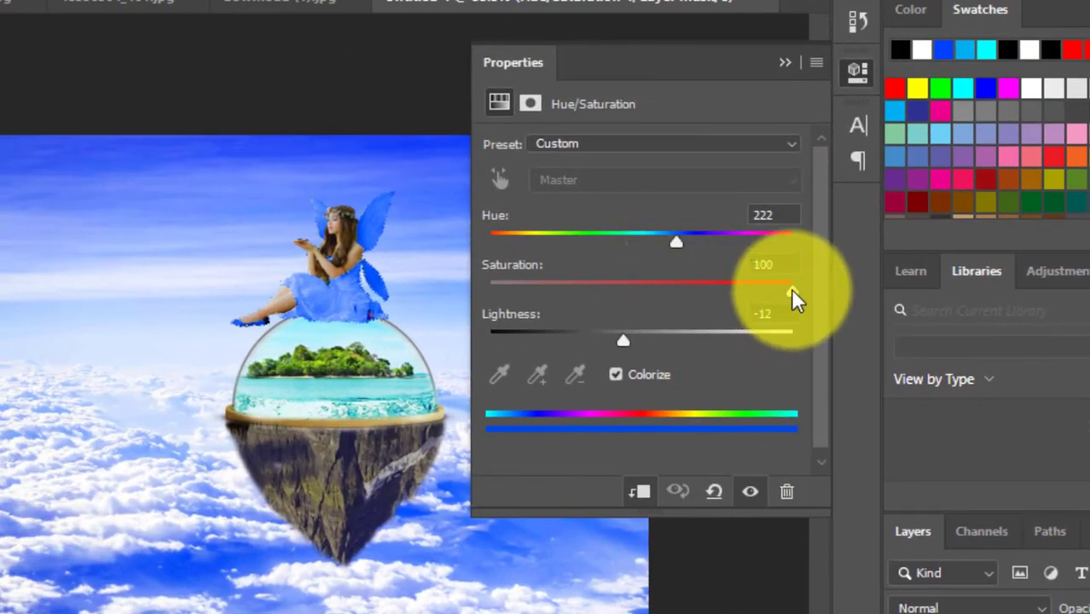
left_click_drag(791, 288, 485, 333)
left_click_drag(622, 340, 685, 362)
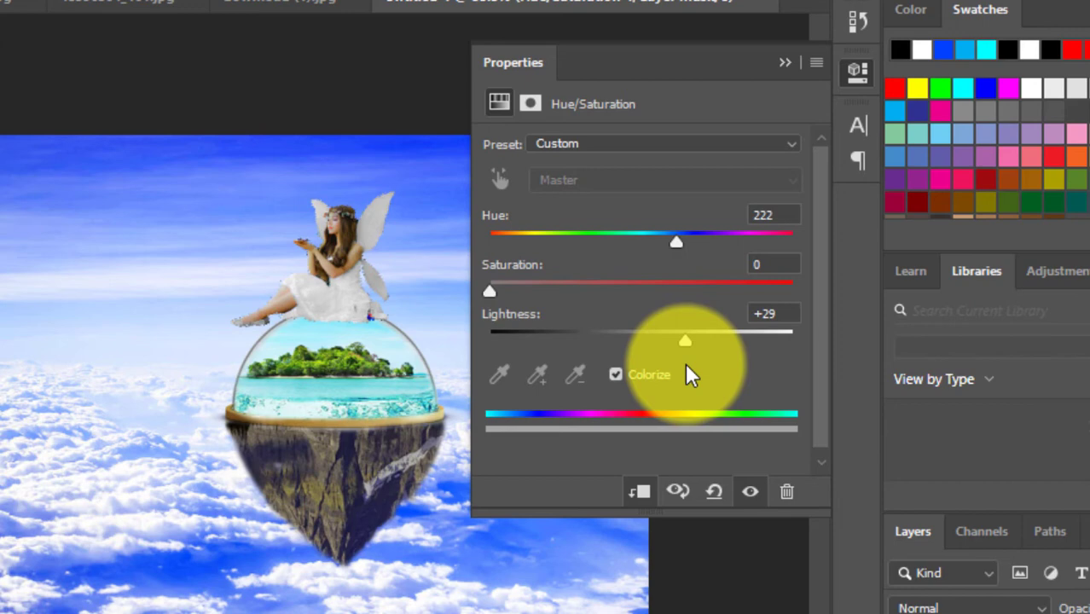
left_click_drag(685, 363, 700, 334)
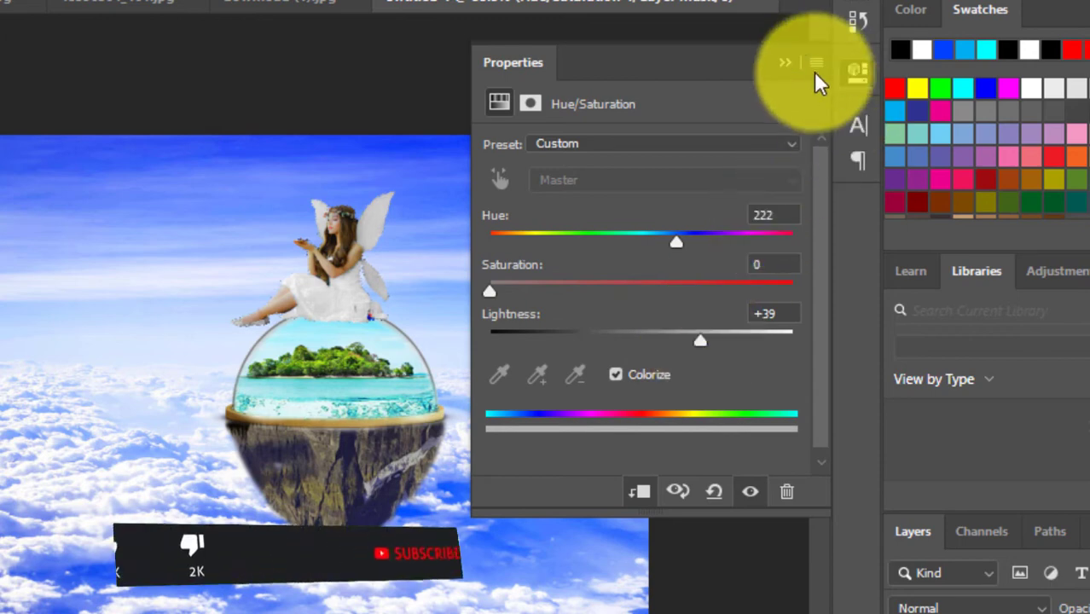
left_click(783, 63)
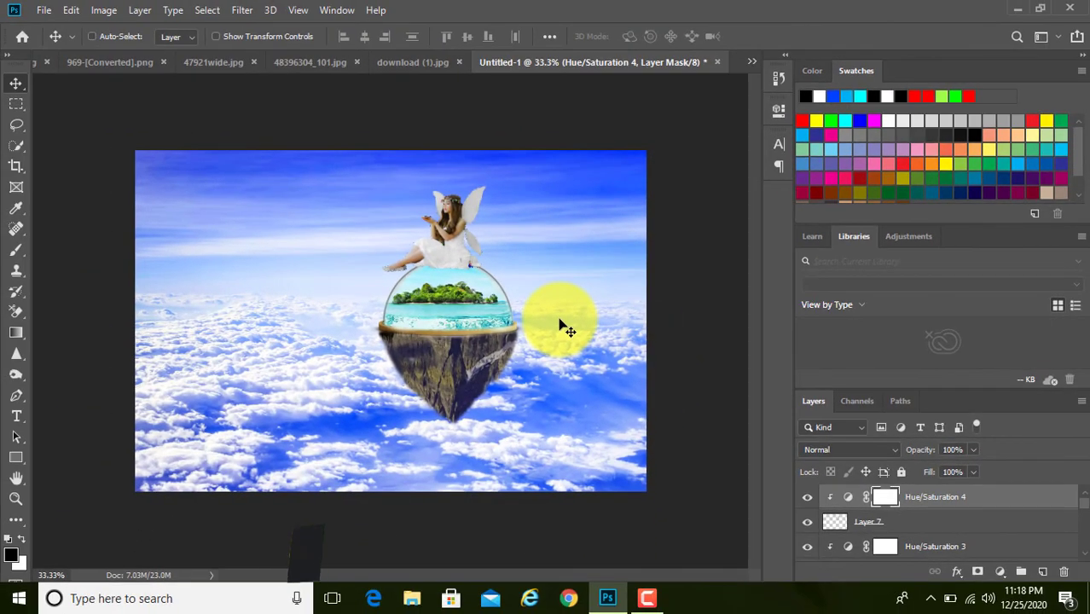
Inspect the fairy up close and check what Layer 6 contains by hiding and showing it.
key("ctrl+plus")
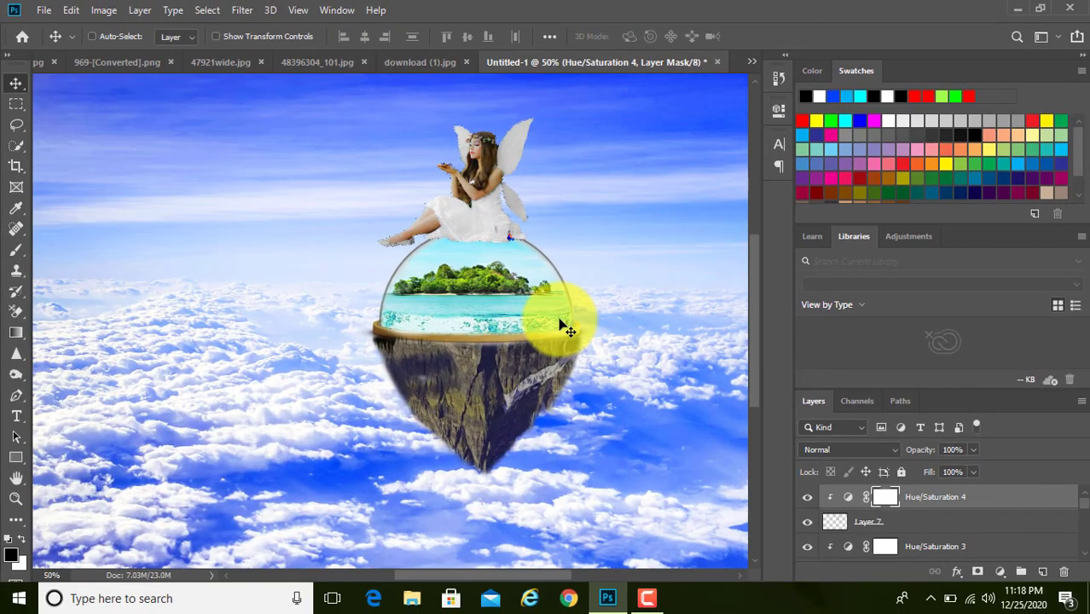
key("ctrl+plus")
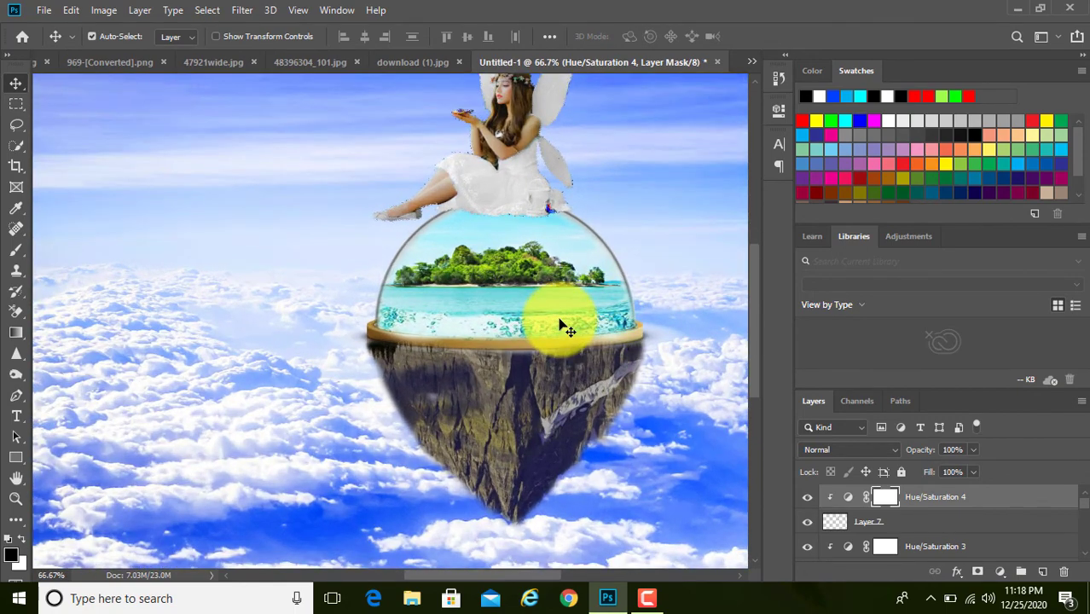
scroll(561, 325, "down", 2)
scroll(561, 325, "up", 4)
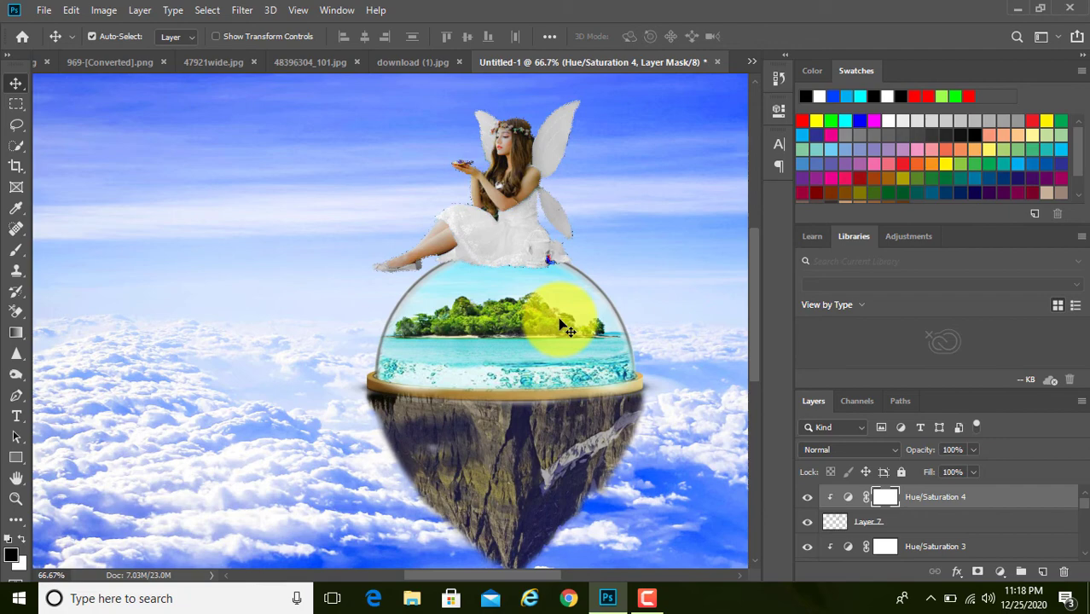
scroll(561, 325, "up", 1)
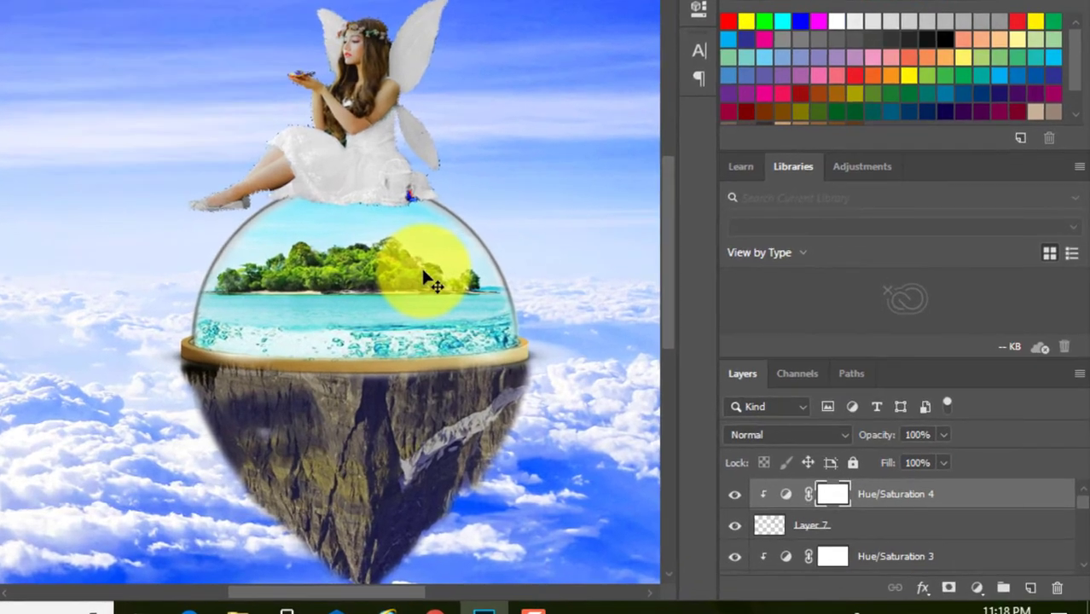
scroll(1086, 573, "down", 2)
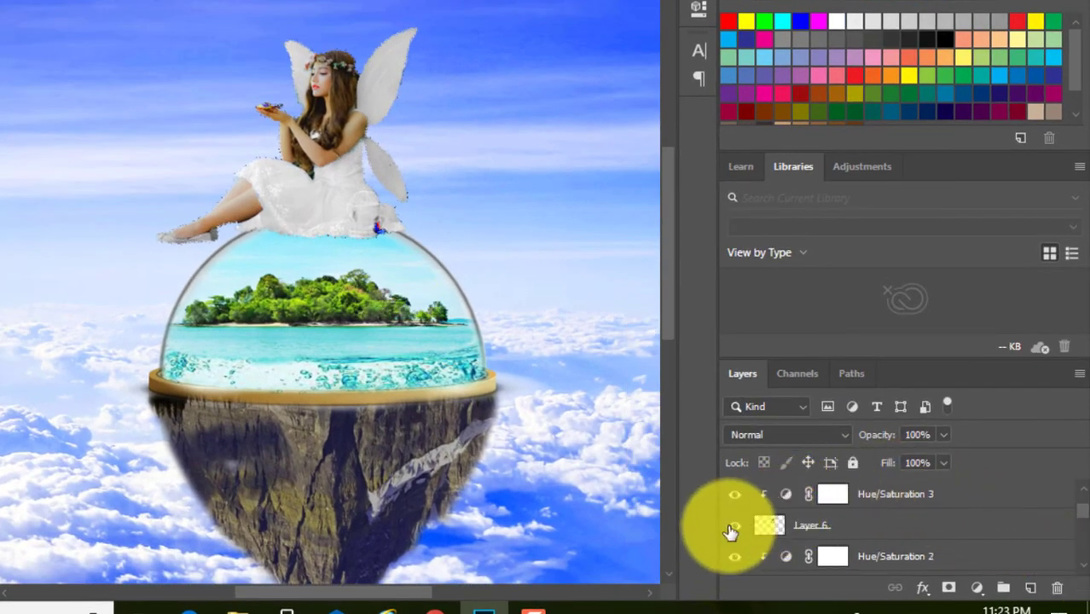
left_click(735, 528)
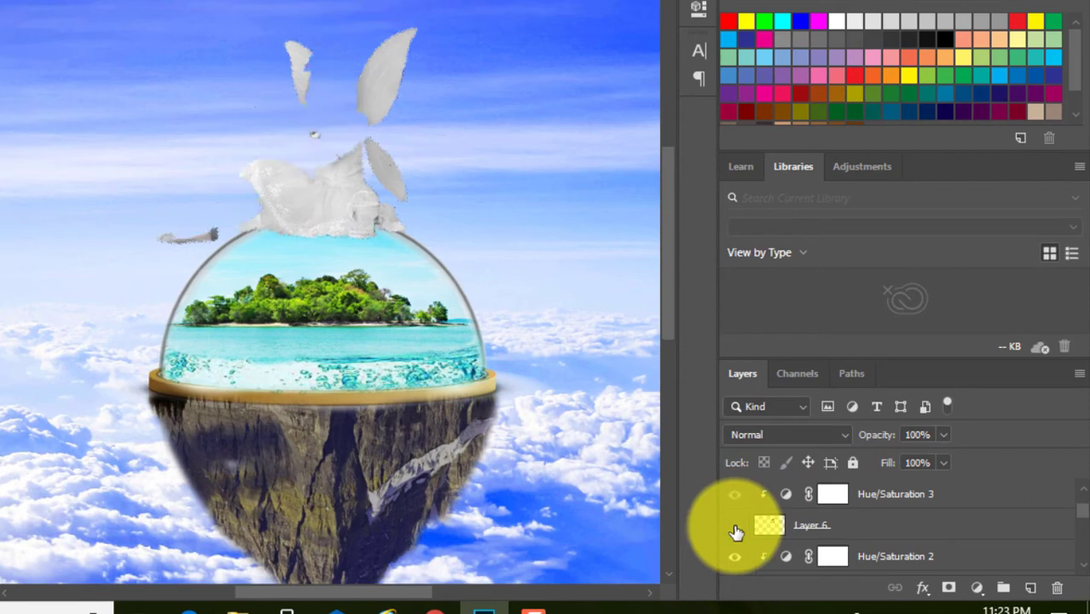
left_click(735, 528)
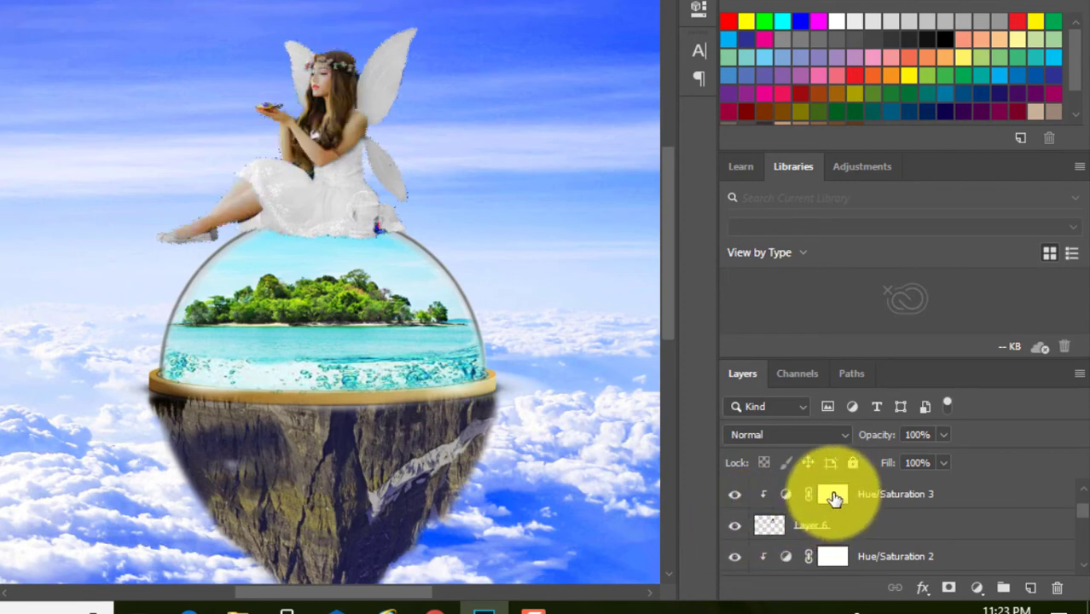
Adjust the fairy's colours on Layer 6 by setting Hue/Saturation 3 to hue +17, saturation +58 and lightness -2.
double_click(785, 497)
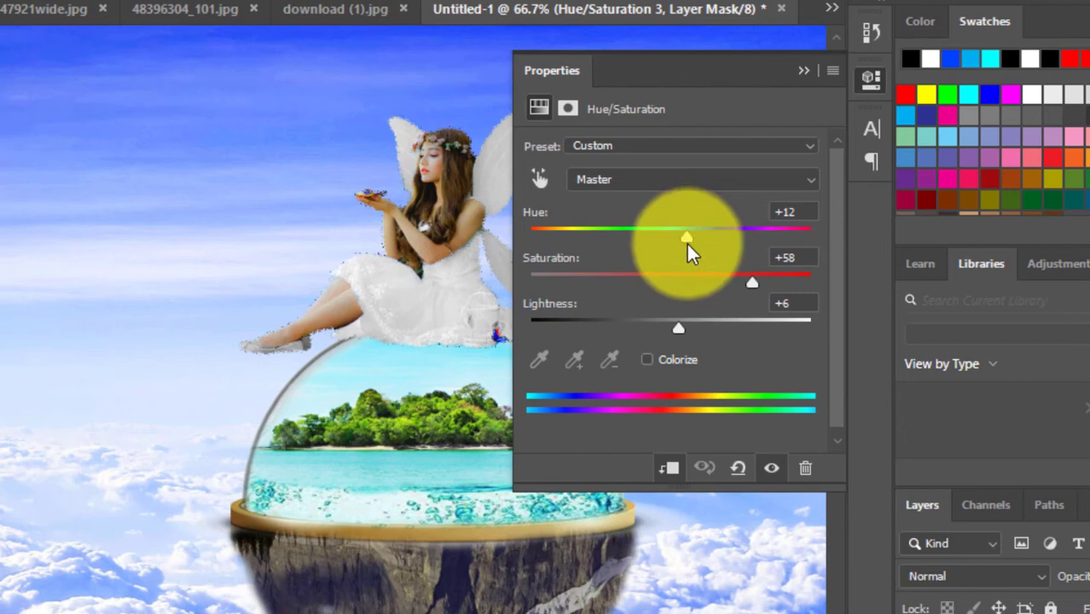
left_click_drag(750, 284, 767, 284)
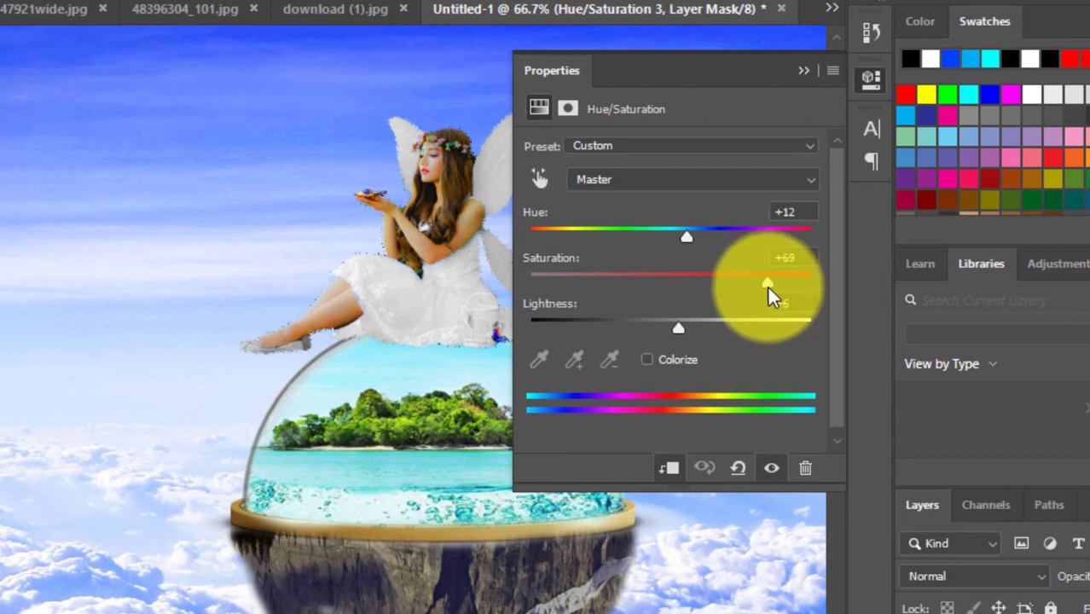
left_click_drag(766, 284, 763, 286)
mouse_move(685, 237)
left_mouse_down()
mouse_move(670, 248)
mouse_move(696, 241)
left_mouse_up()
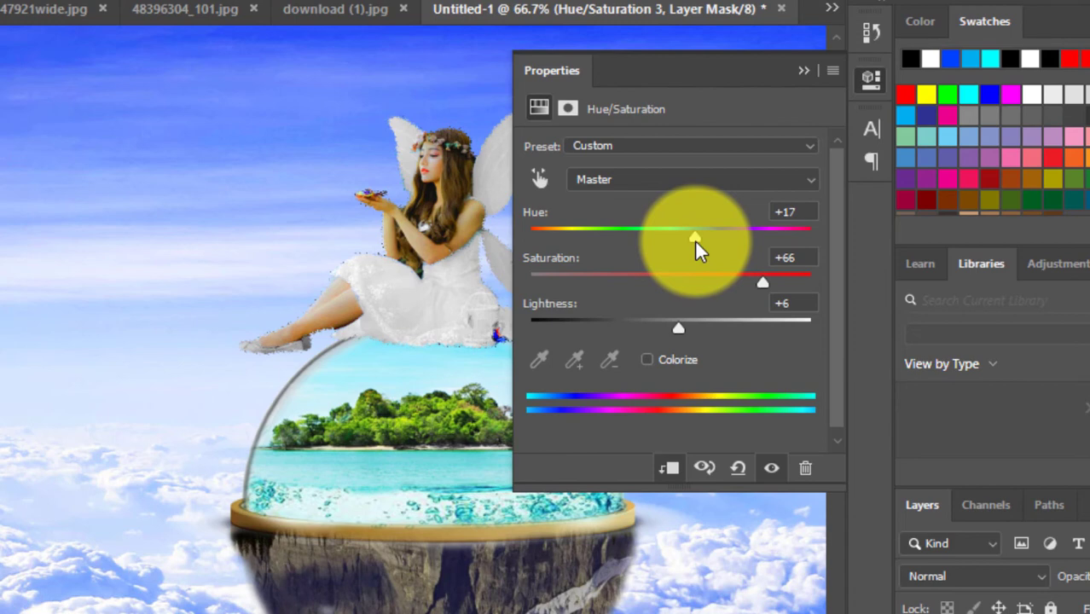
left_click_drag(761, 299, 759, 286)
mouse_move(678, 328)
left_mouse_down()
mouse_move(634, 333)
mouse_move(711, 330)
mouse_move(666, 331)
left_mouse_up()
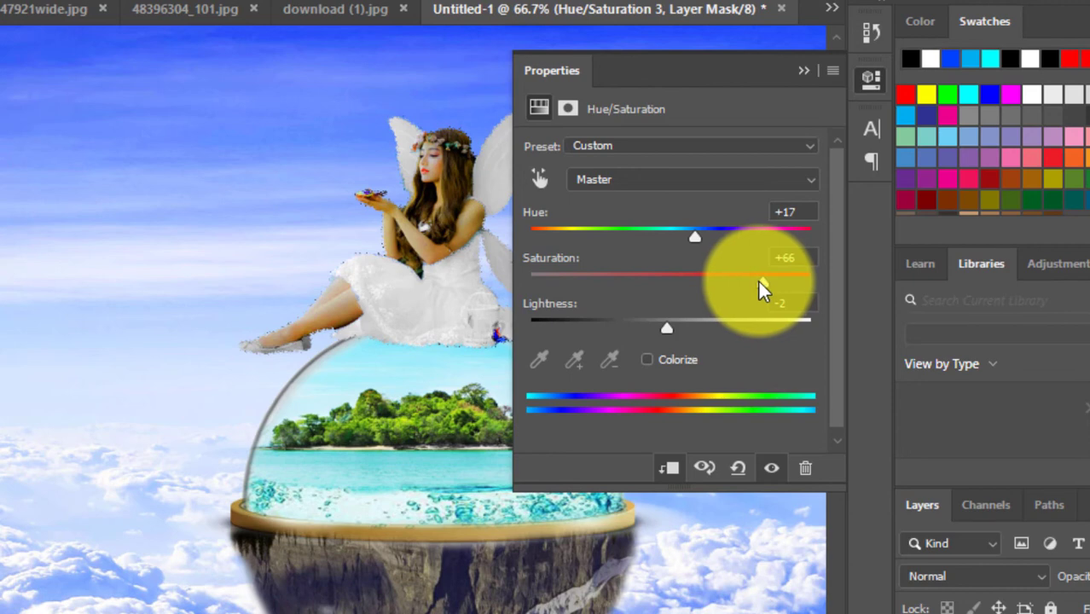
left_click_drag(758, 278, 753, 281)
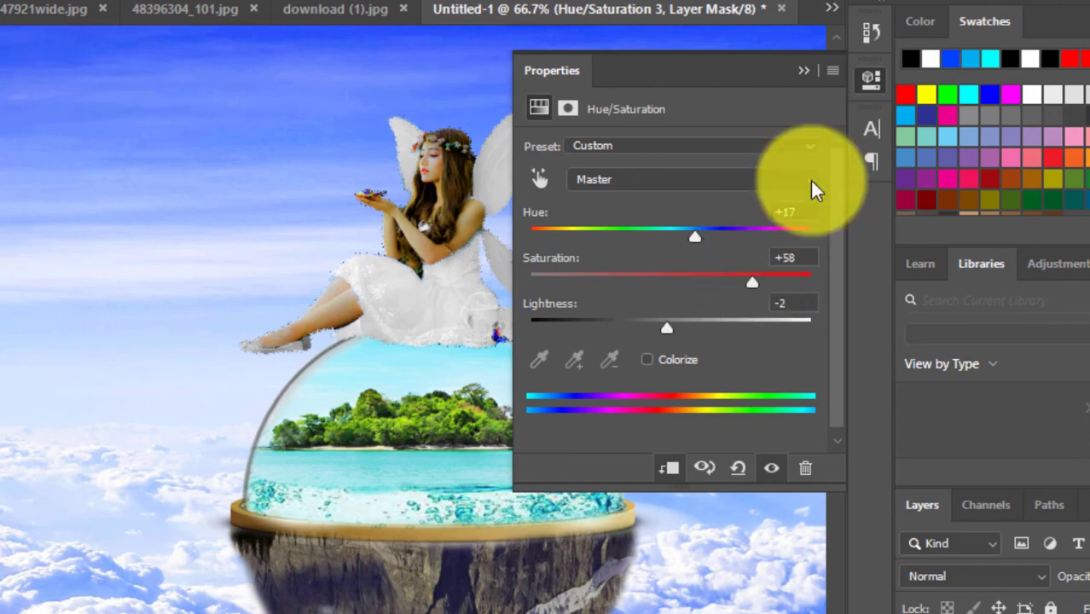
left_click(804, 72)
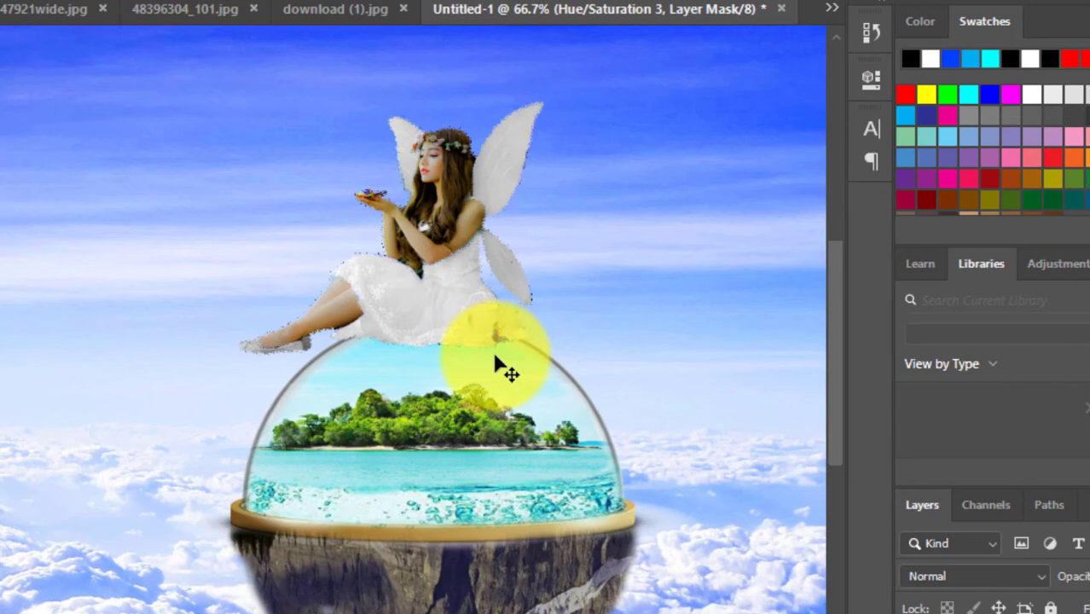
Group all layers from Hue/Saturation 4 down to Layer 1, leaving out the Background layer.
key("ctrl+minus")
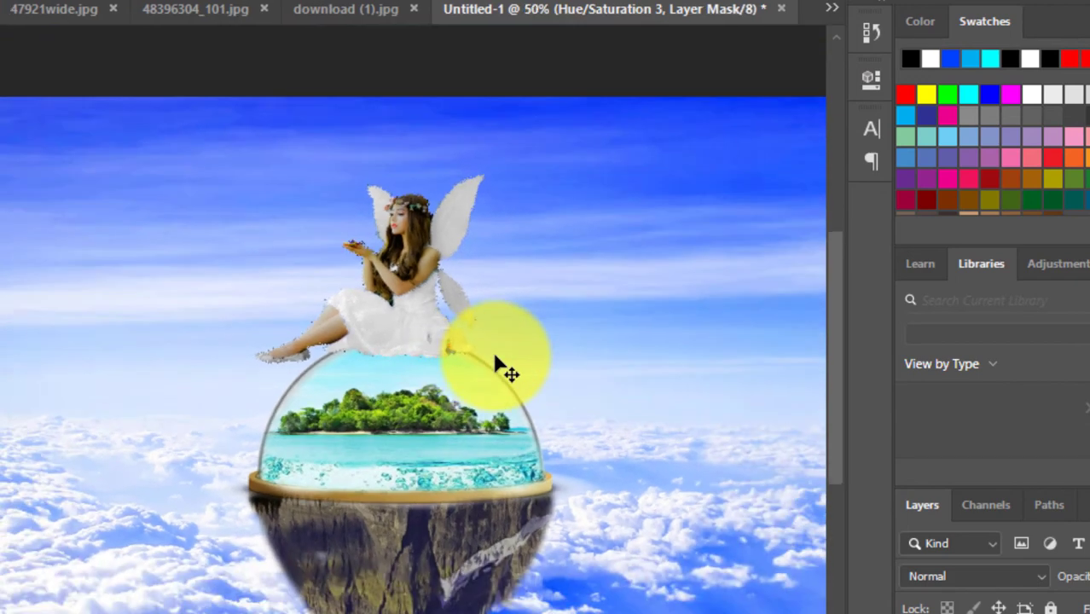
key("ctrl+minus")
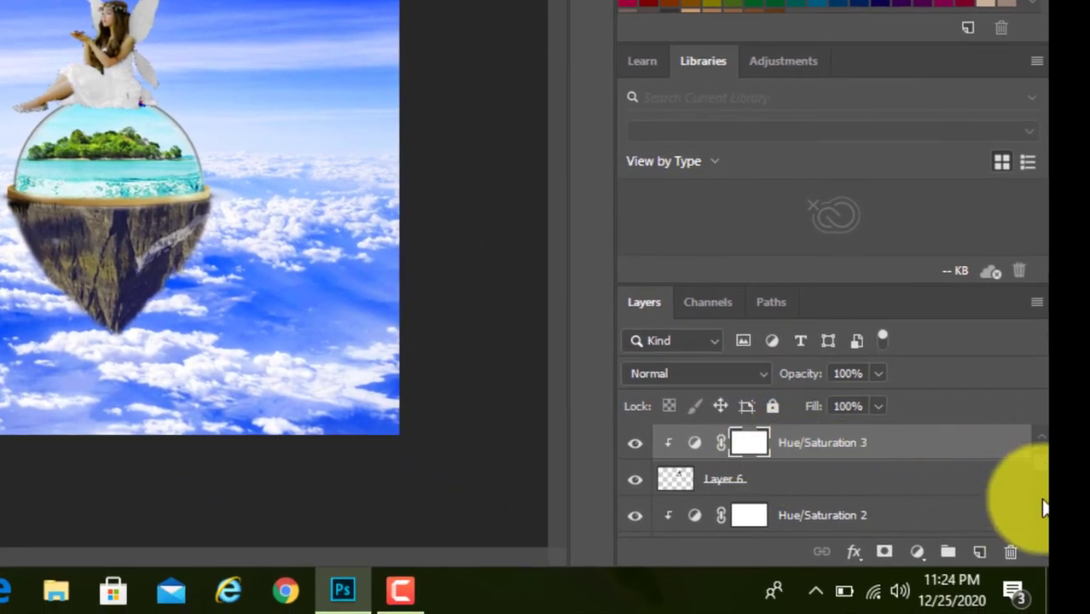
scroll(1036, 460, "up", 1)
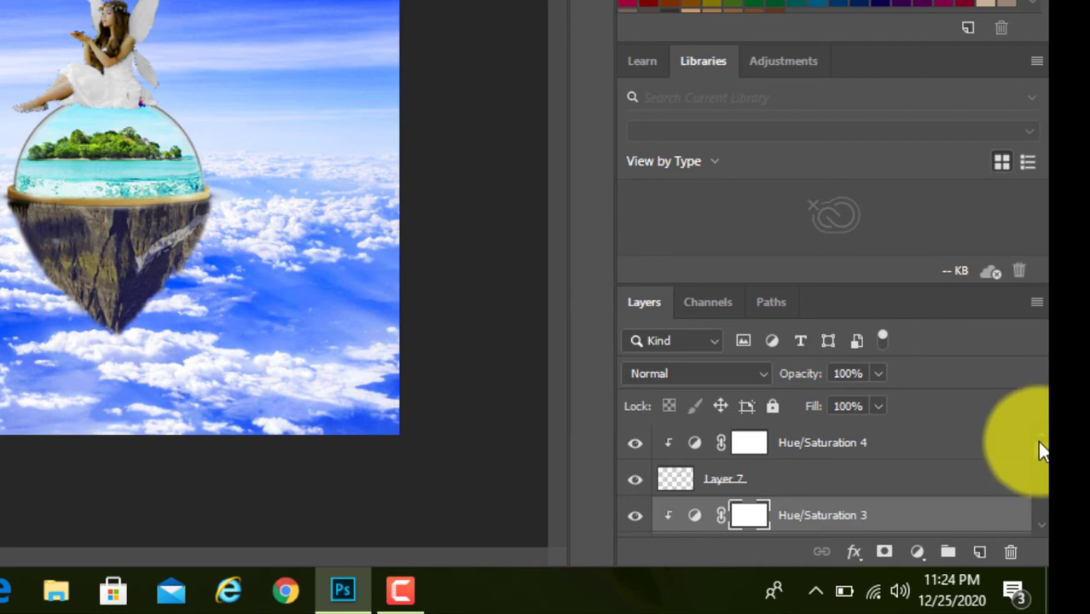
left_click(816, 444)
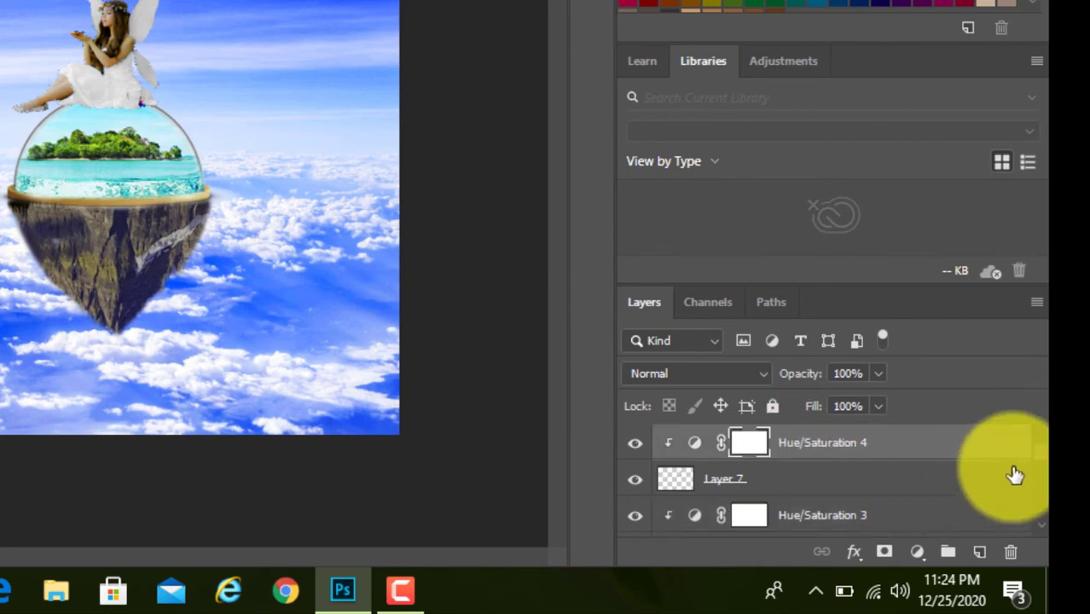
scroll(1039, 507, "down", 5)
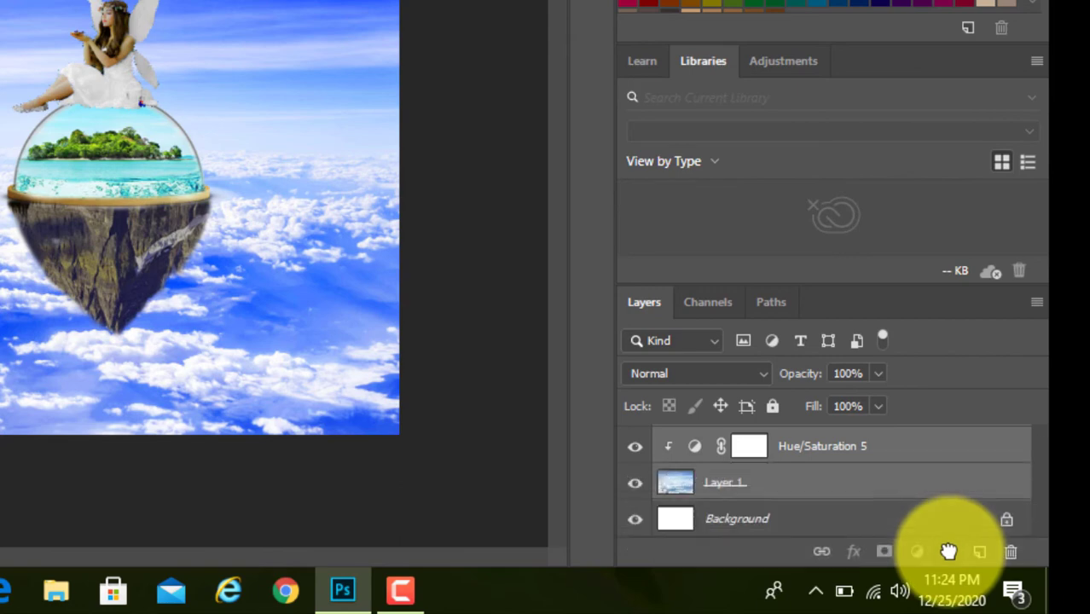
left_click(948, 551)
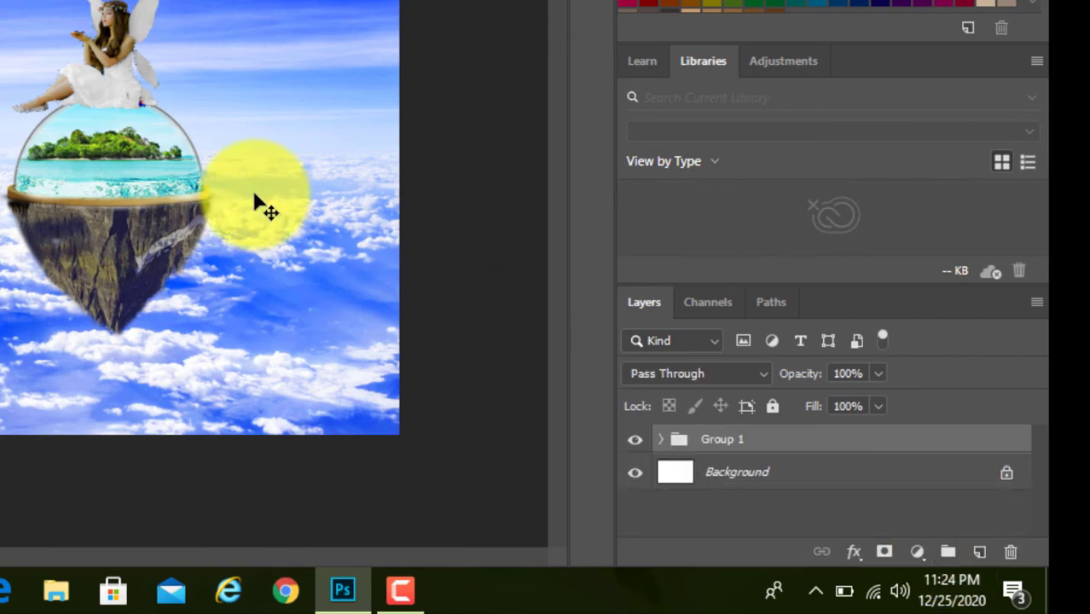
key("ctrl+t")
key("Return")
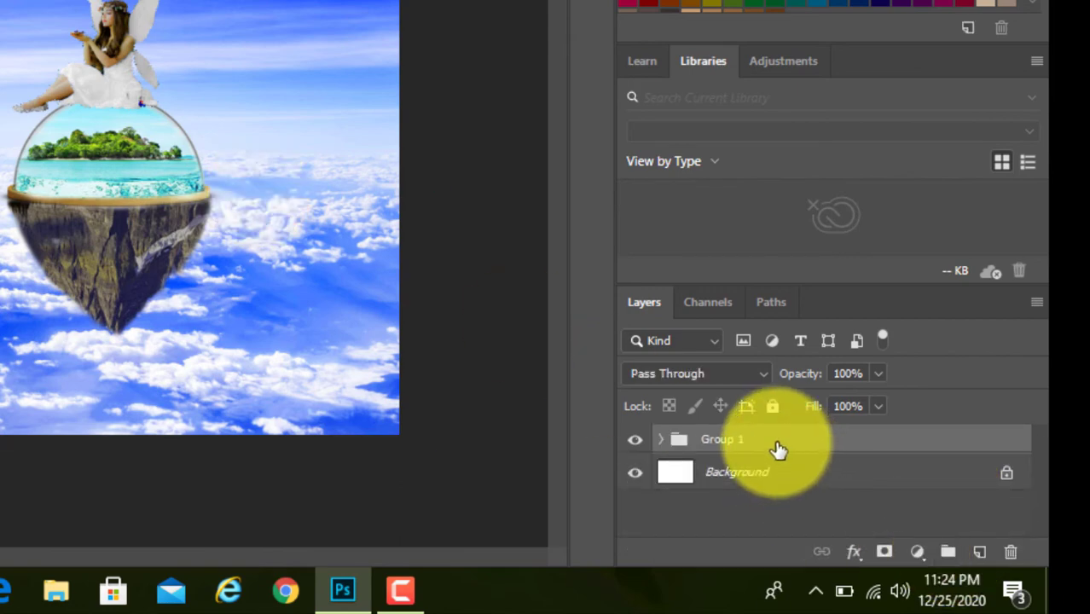
Move Brightness/Contrast 1, Hue/Saturation 5 and Layer 1 out of Group 1, placing them directly above the Background layer.
left_click(661, 439)
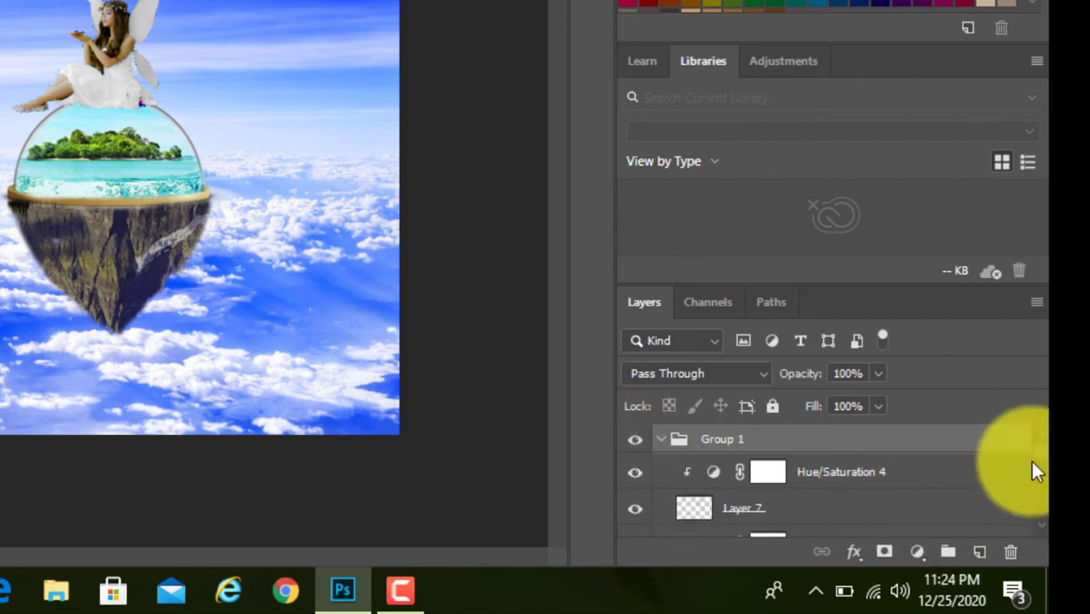
scroll(1035, 461, "down", 6)
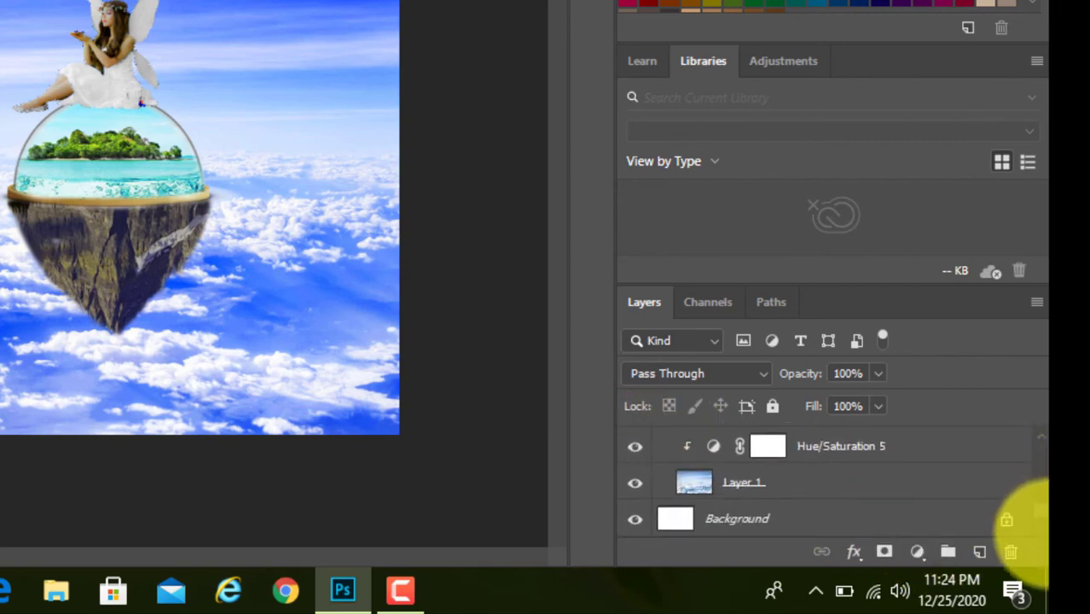
left_click(806, 454)
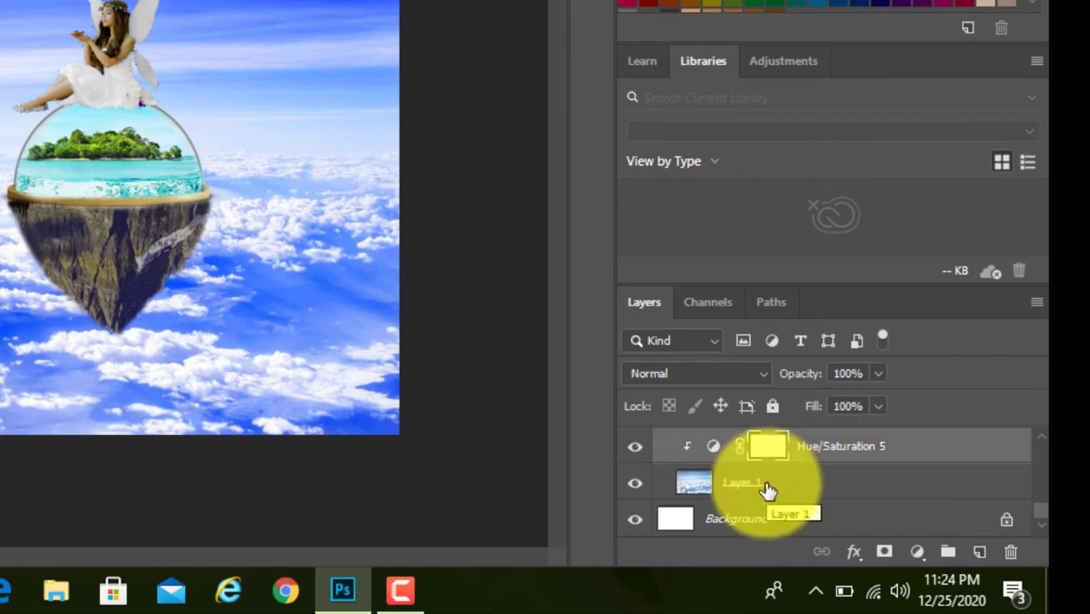
left_click(766, 486, "shift")
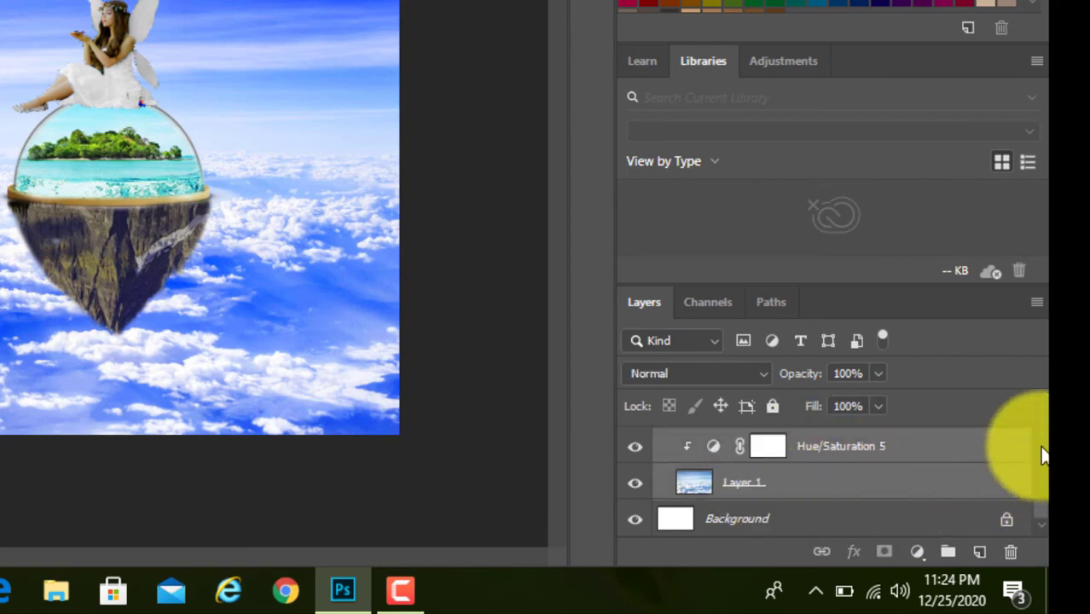
scroll(1037, 442, "up", 2)
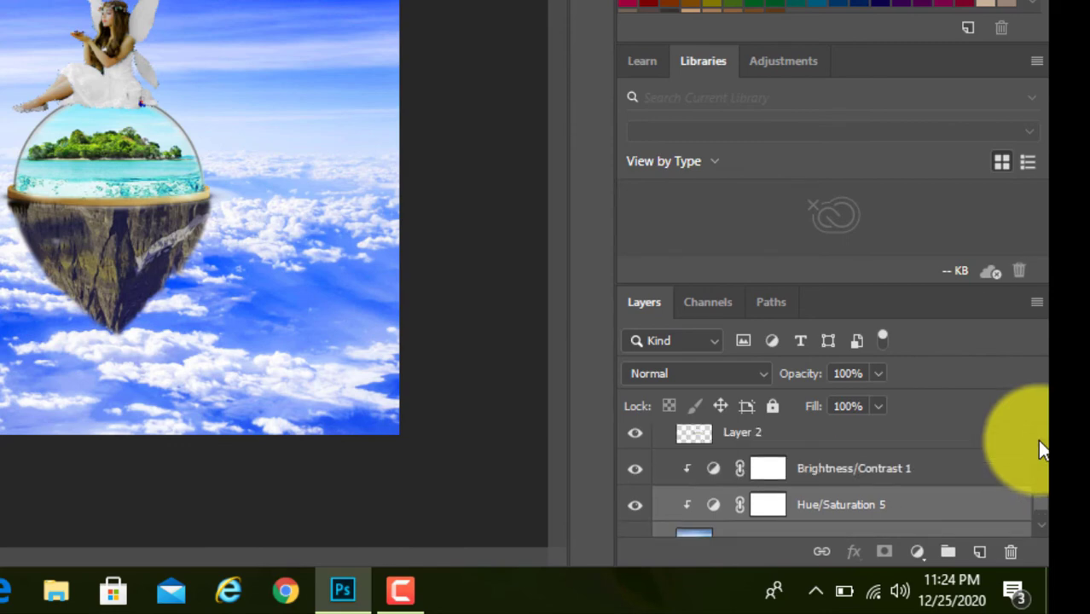
left_click(824, 477, "shift")
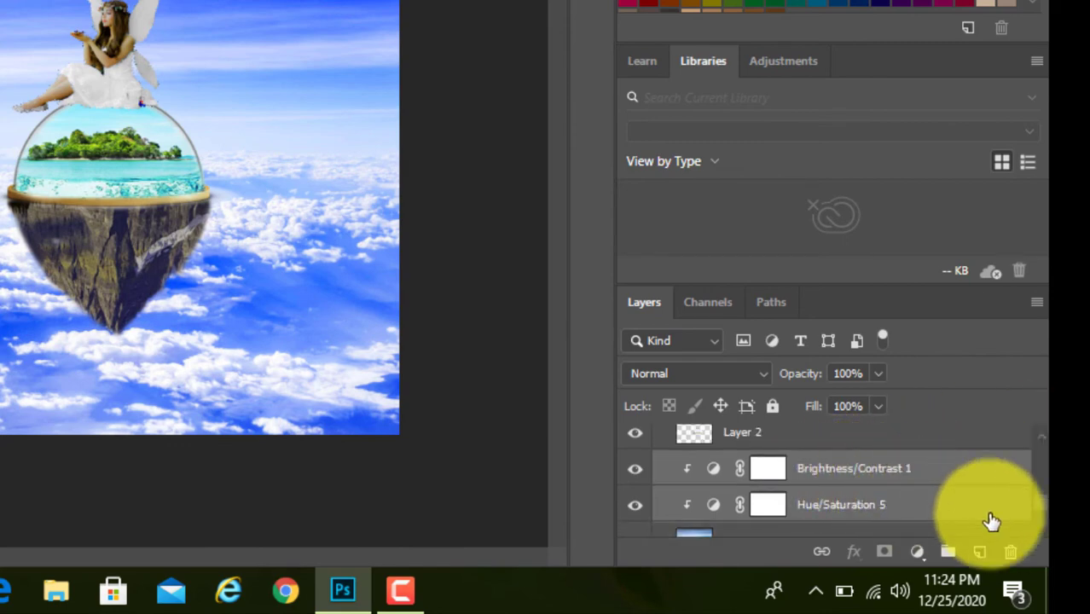
scroll(1042, 533, "down", 2)
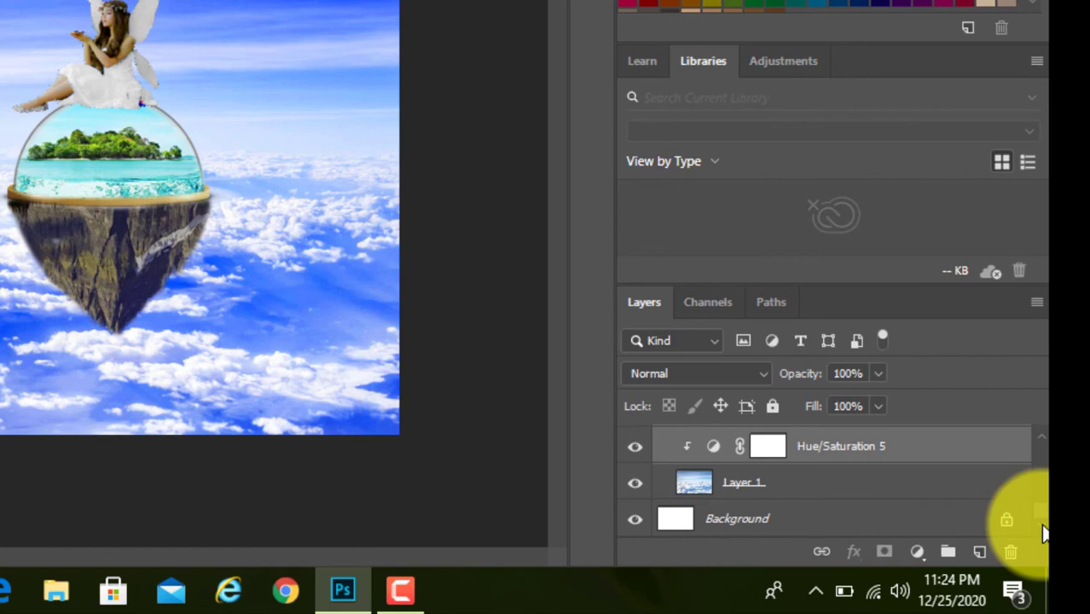
left_click(779, 493, "shift")
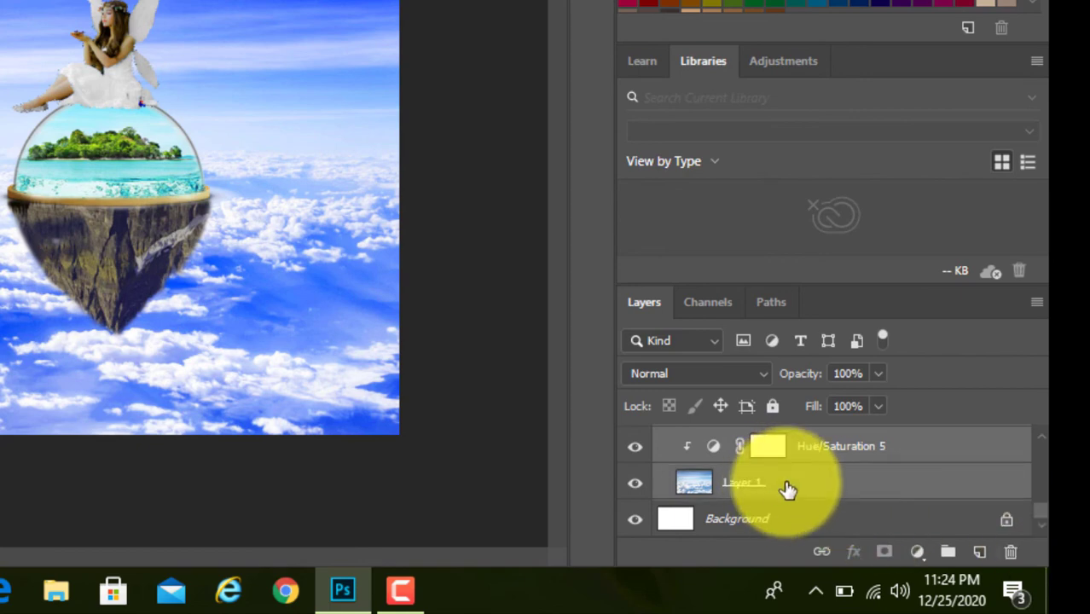
mouse_move(826, 489)
left_mouse_down()
mouse_move(822, 526)
mouse_move(819, 507)
left_mouse_up()
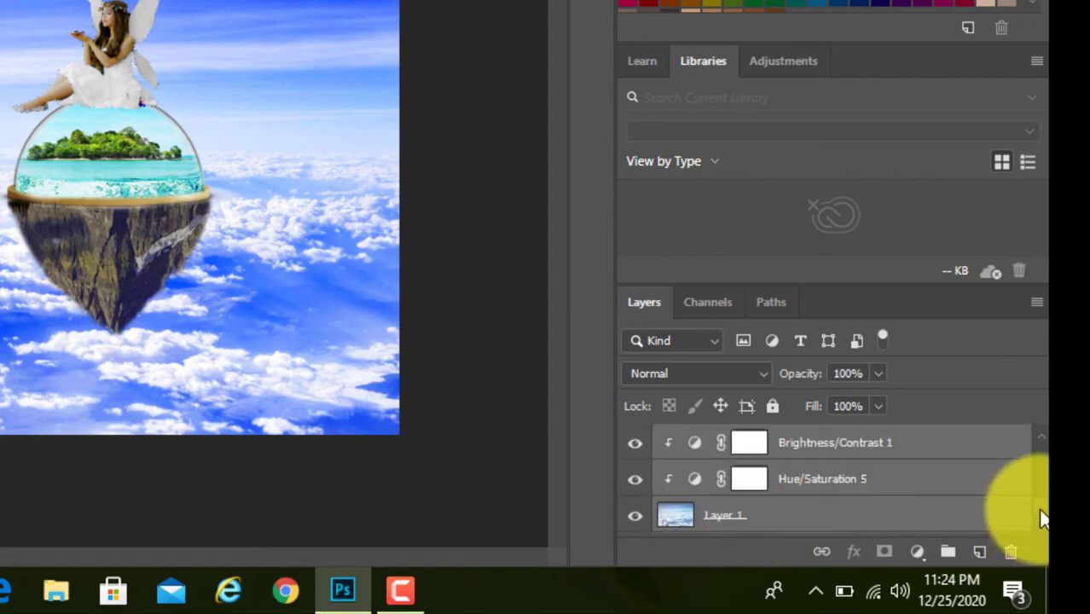
Collapse Group 1, then scale the fairy, dome and mountain up slightly together and shift them a little lower over the clouds.
scroll(1043, 529, "down", 1)
scroll(1043, 516, "up", 3)
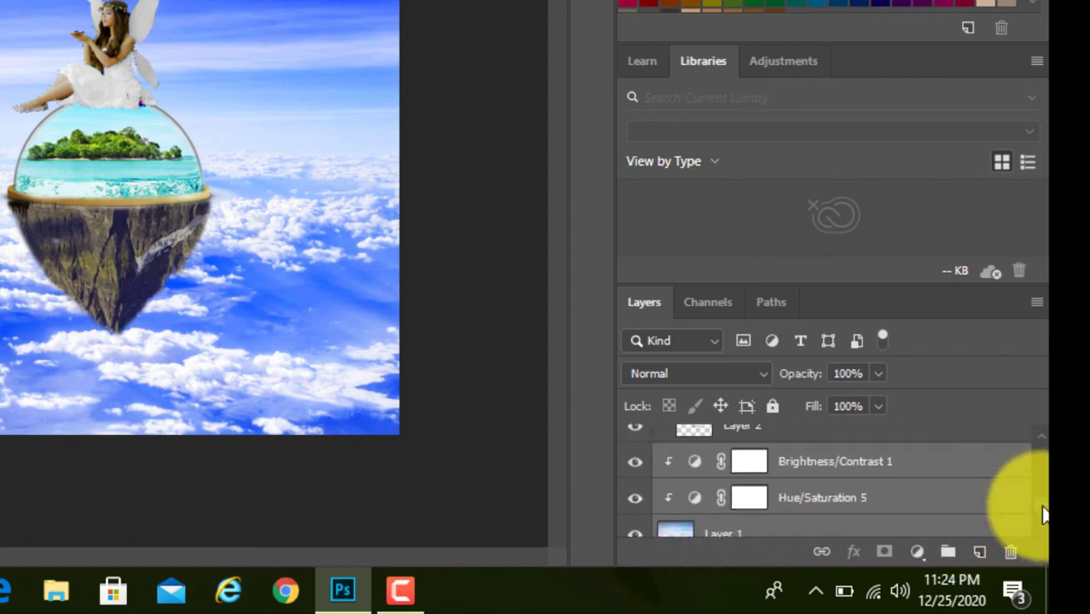
scroll(1037, 458, "up", 5)
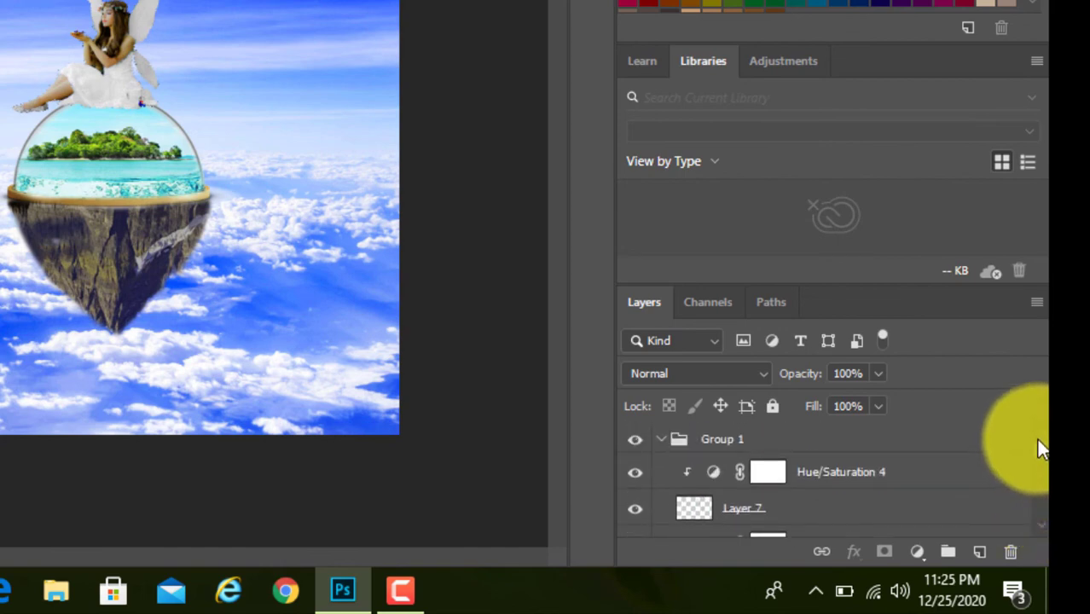
left_click(656, 442)
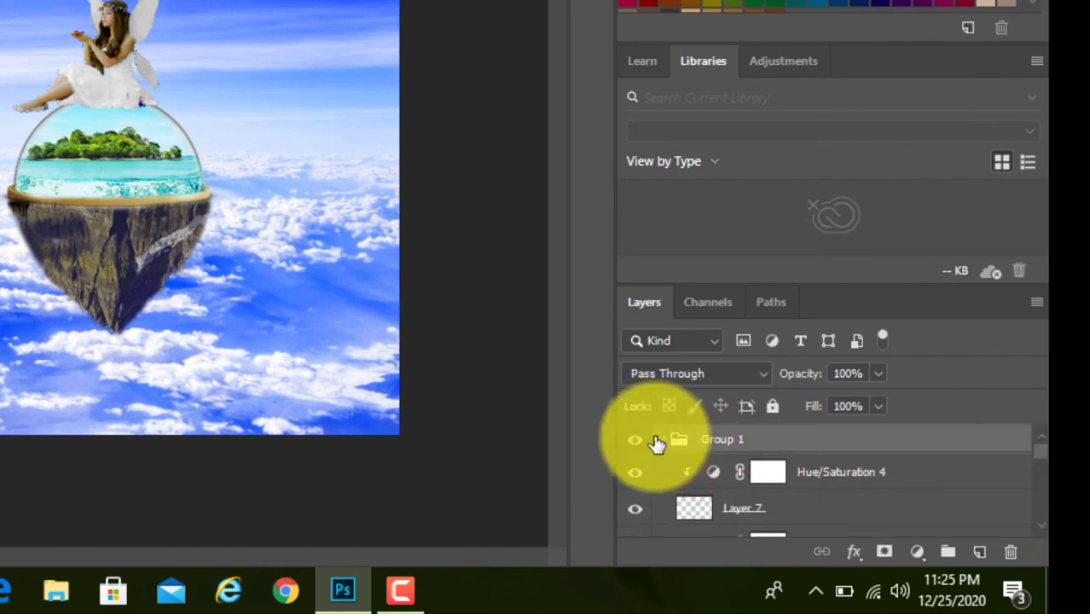
left_click(661, 441)
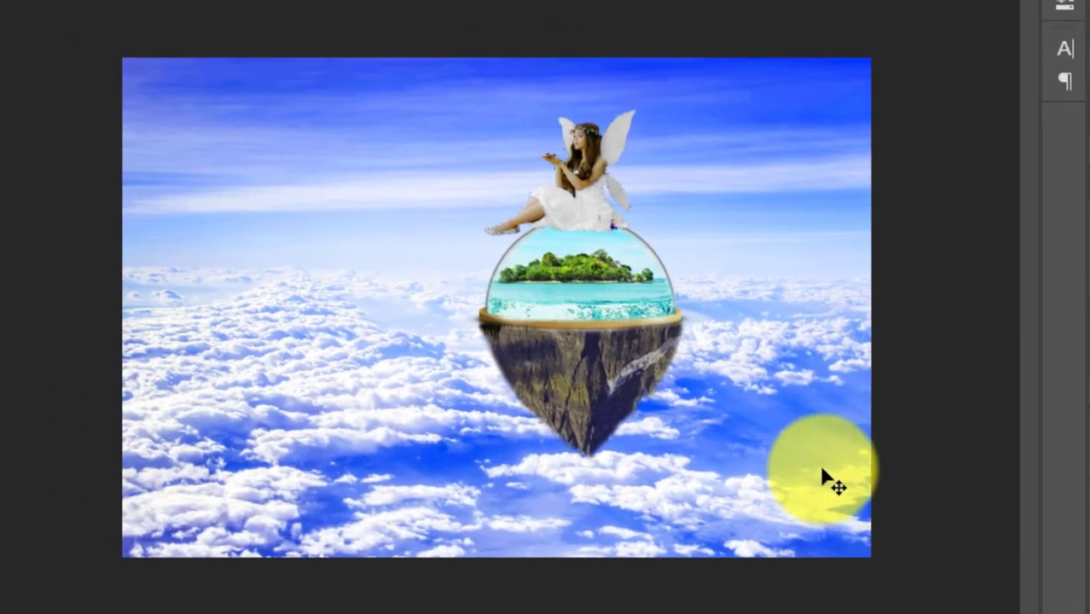
key("ctrl")
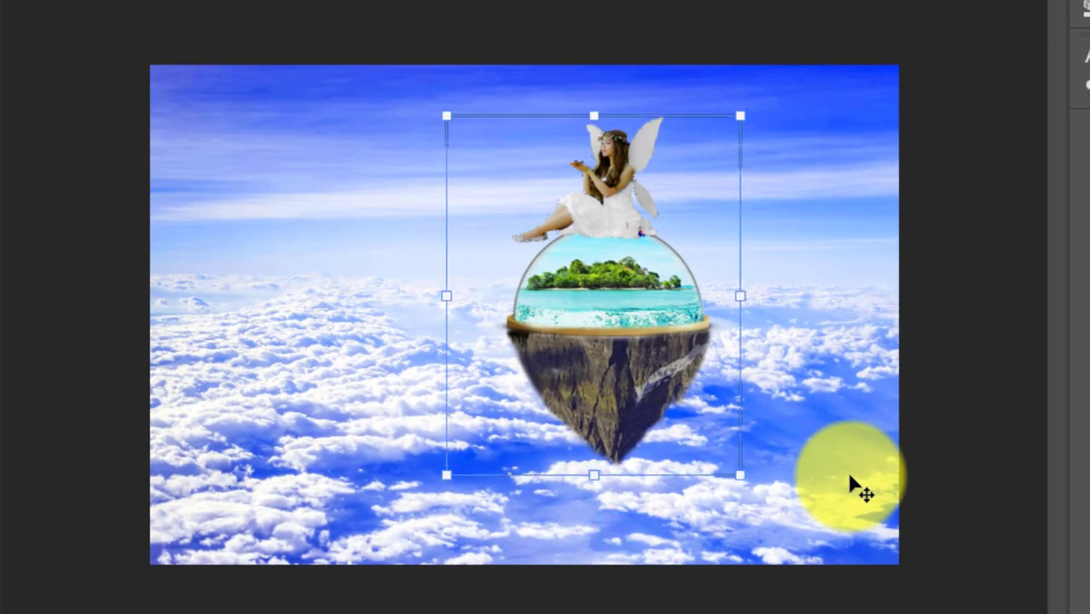
left_click_drag(649, 312, 632, 351)
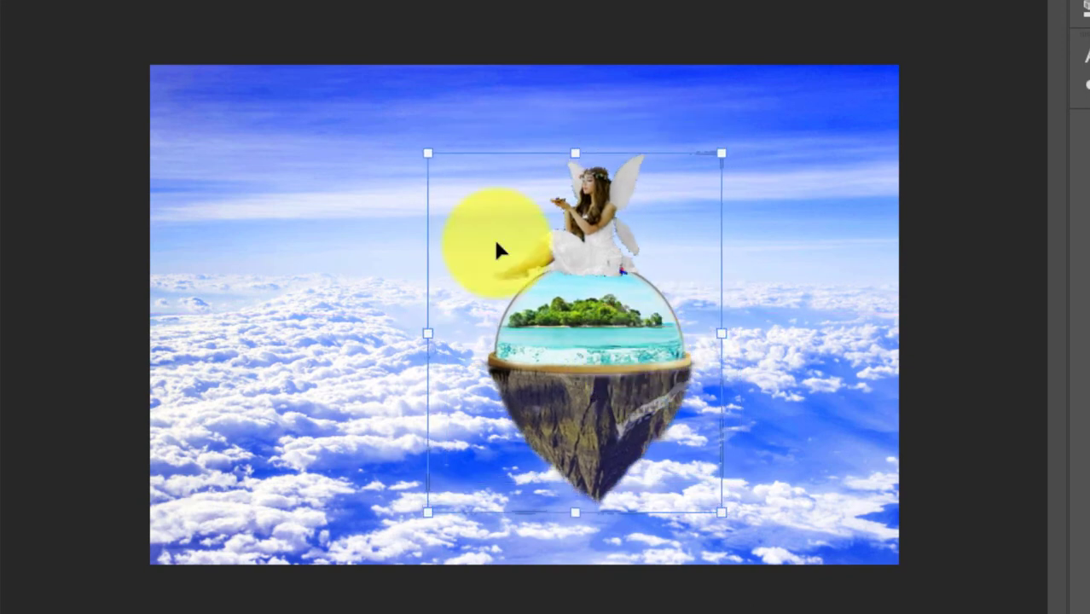
left_click_drag(426, 156, 364, 119)
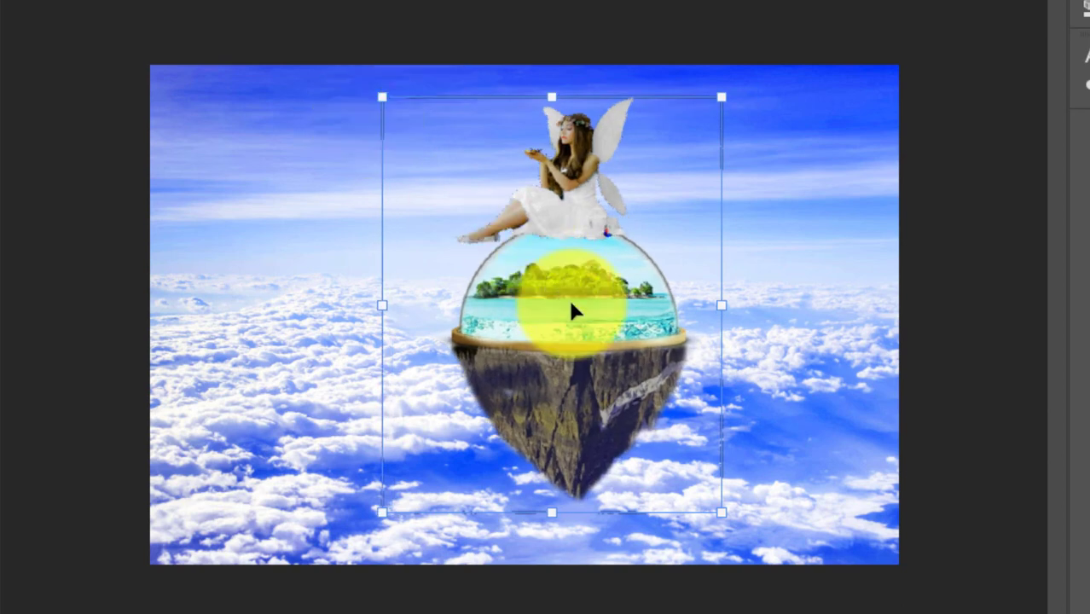
left_click_drag(571, 306, 595, 321)
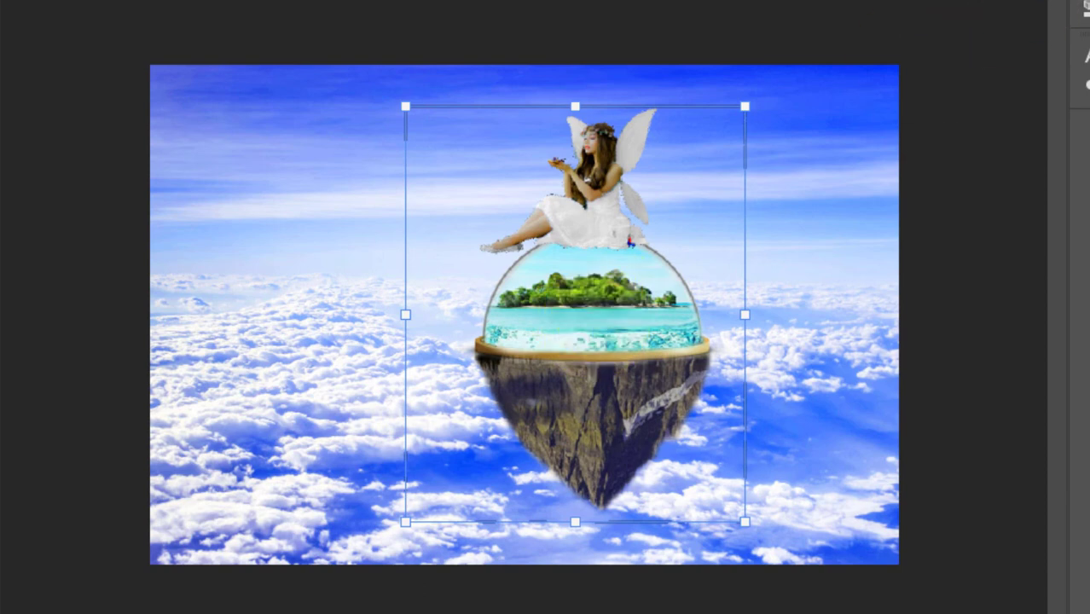
key("Return")
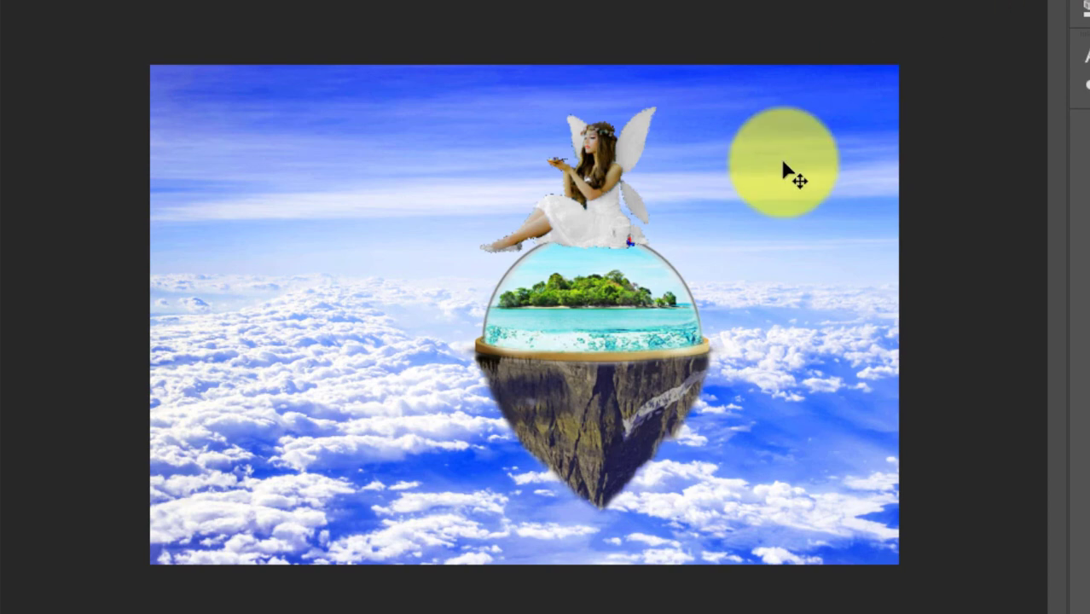